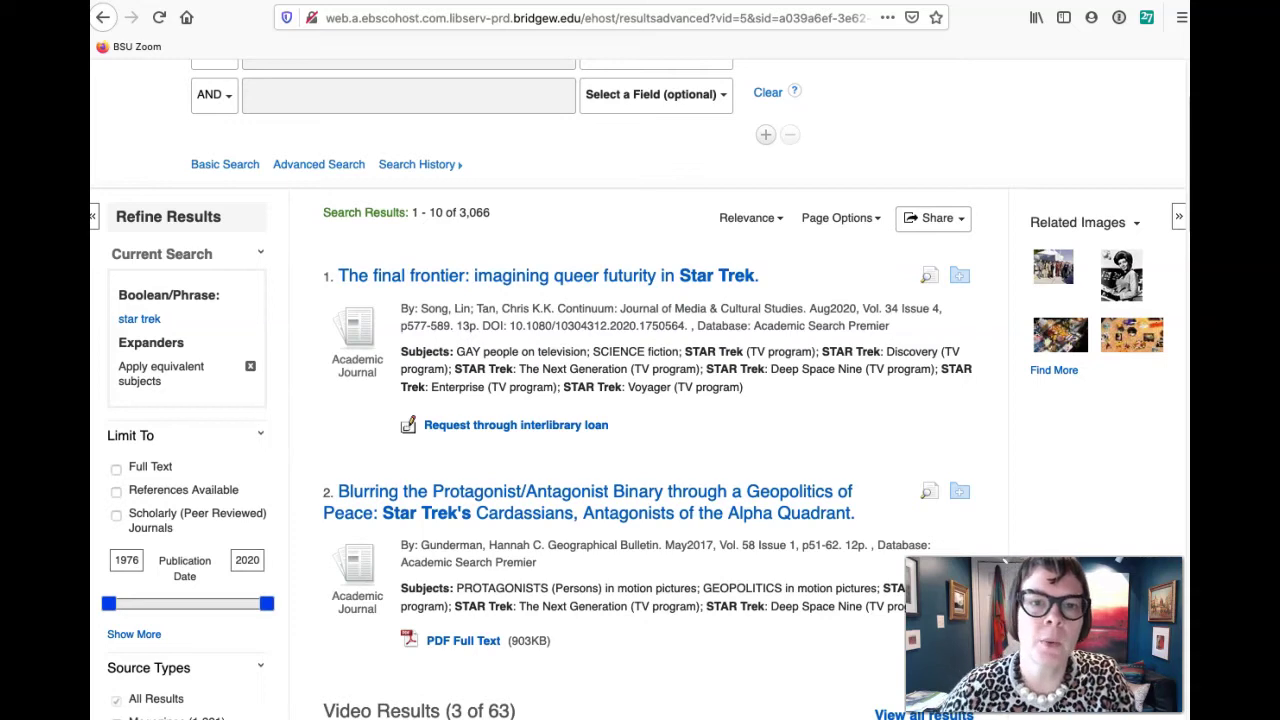
Narrow the "star trek" search by adding "gender roles" as a second term combined with AND, and run it.
scroll(350, 400, "up", 3)
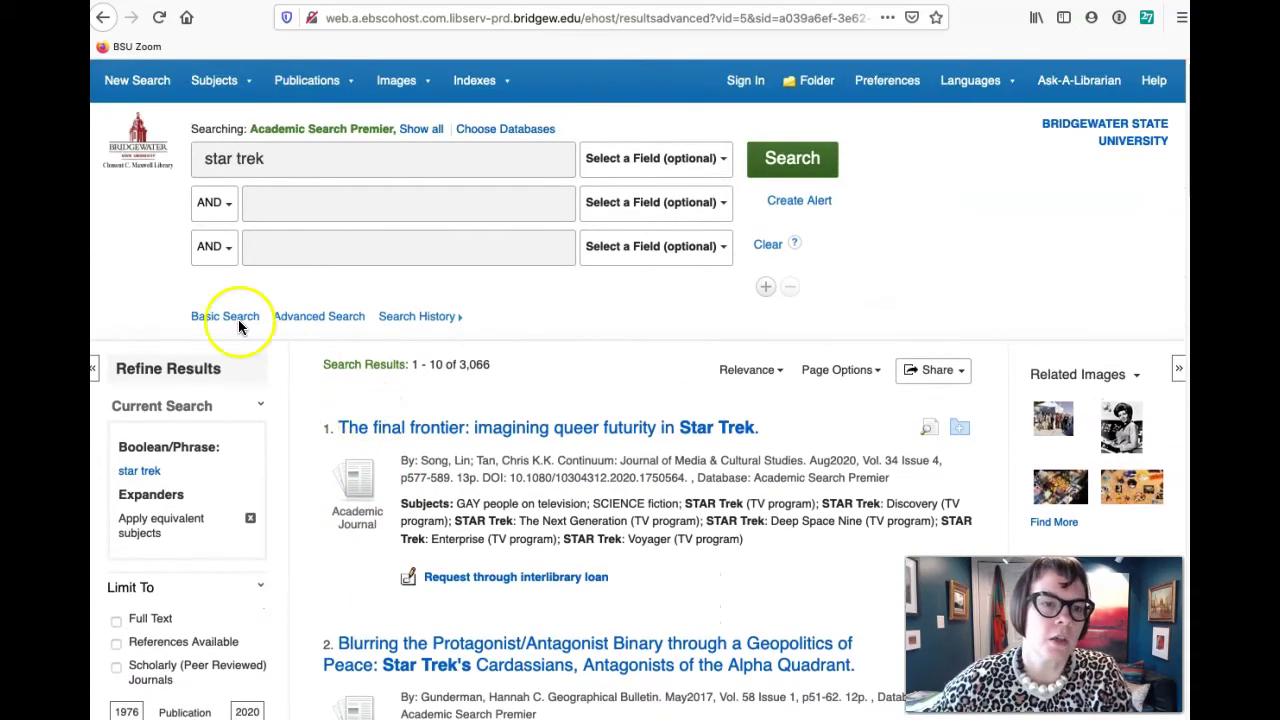
scroll(209, 143, "down", 1)
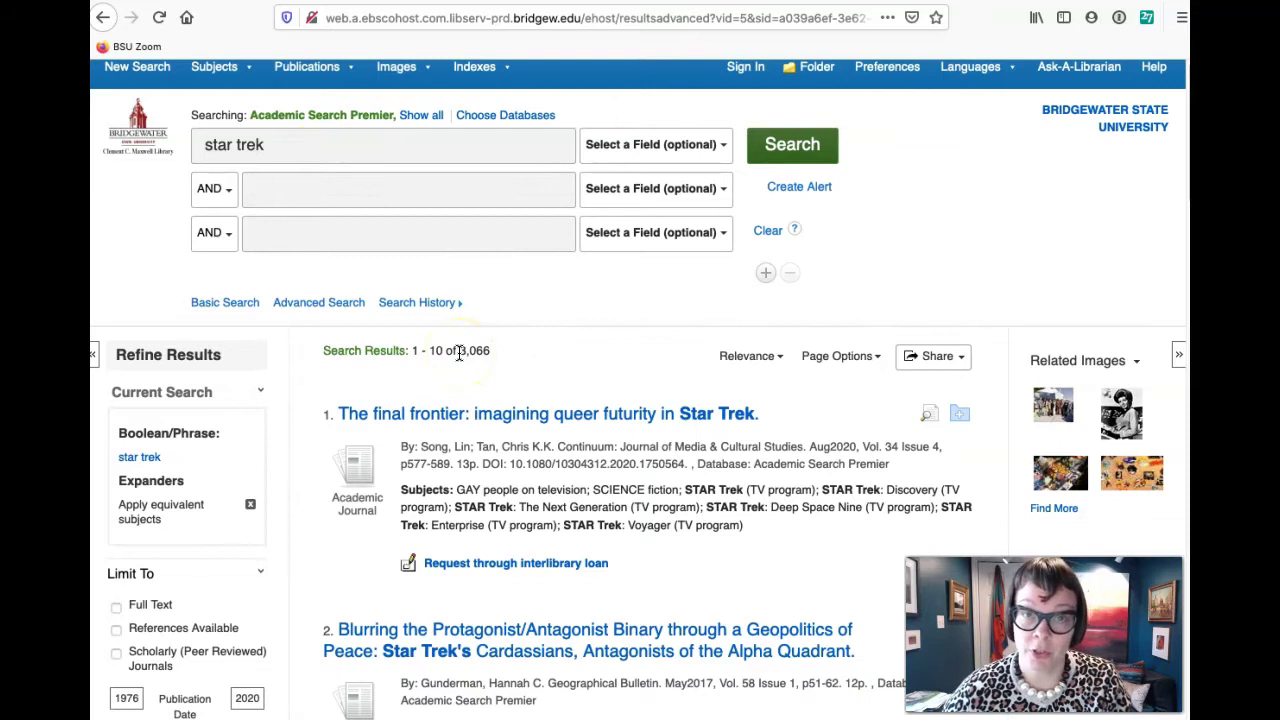
left_click(364, 191)
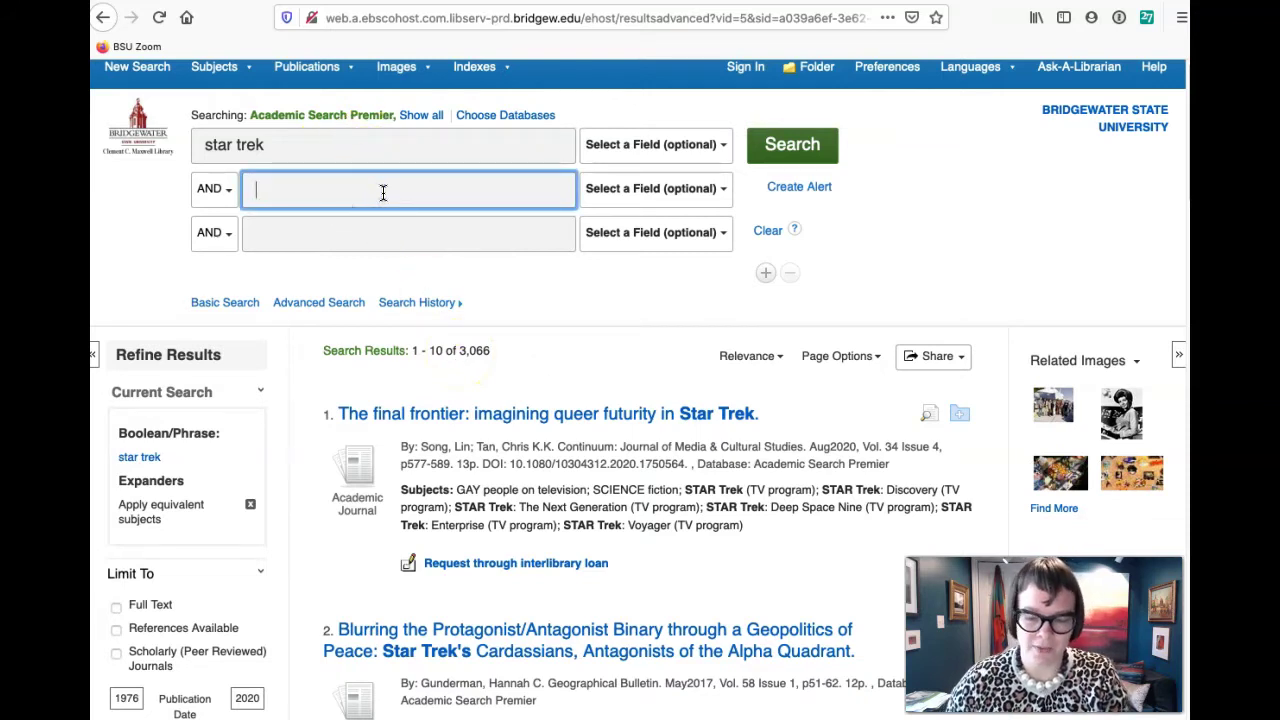
type("gend")
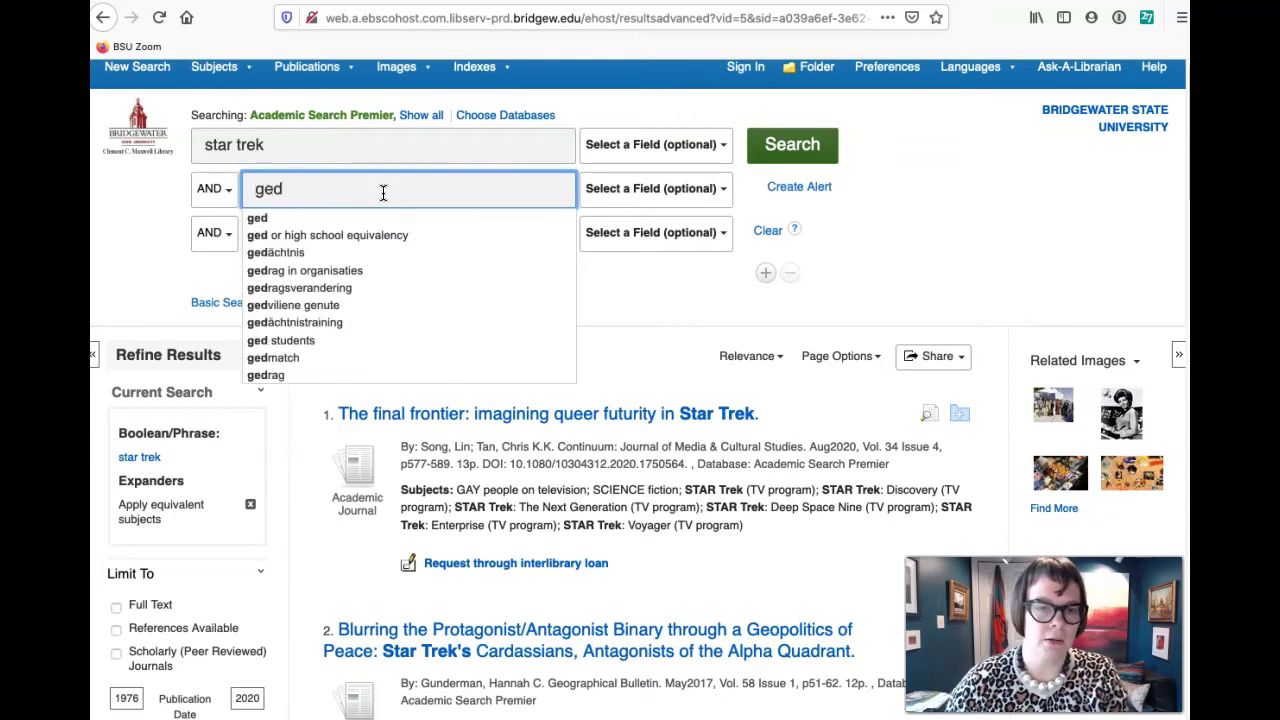
key("BackSpace")
type("nder")
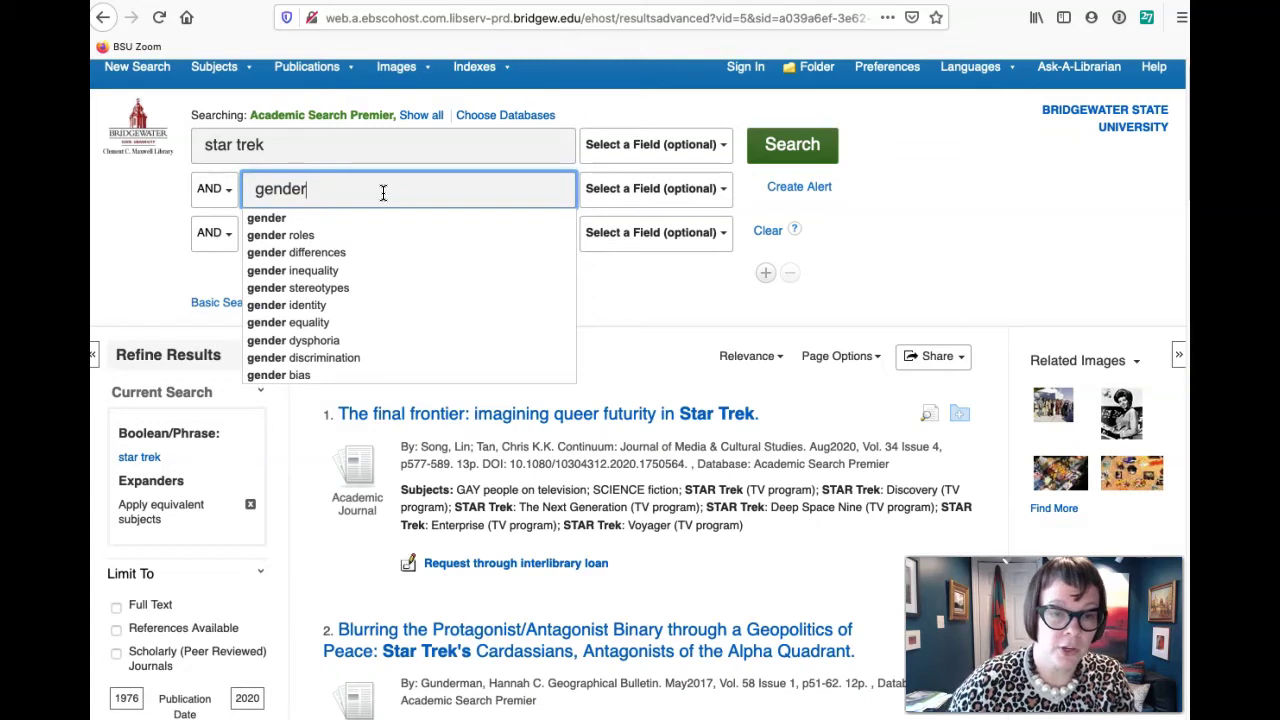
left_click(283, 235)
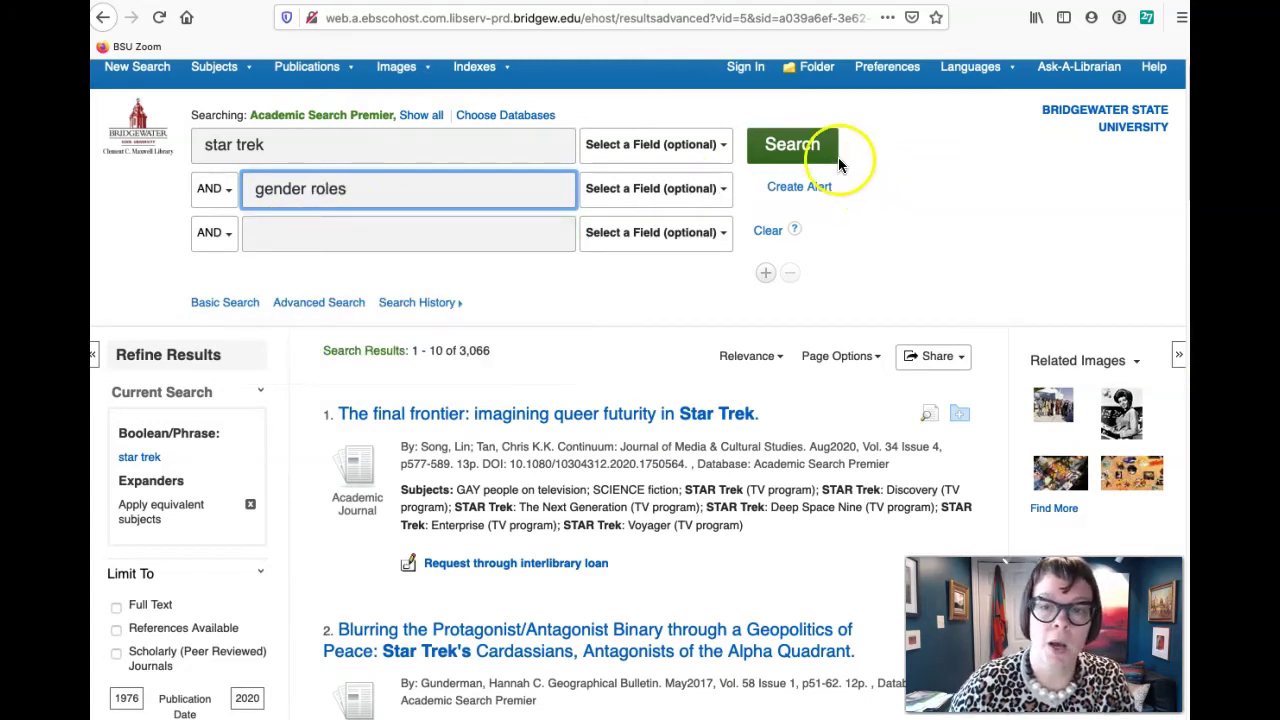
left_click(795, 155)
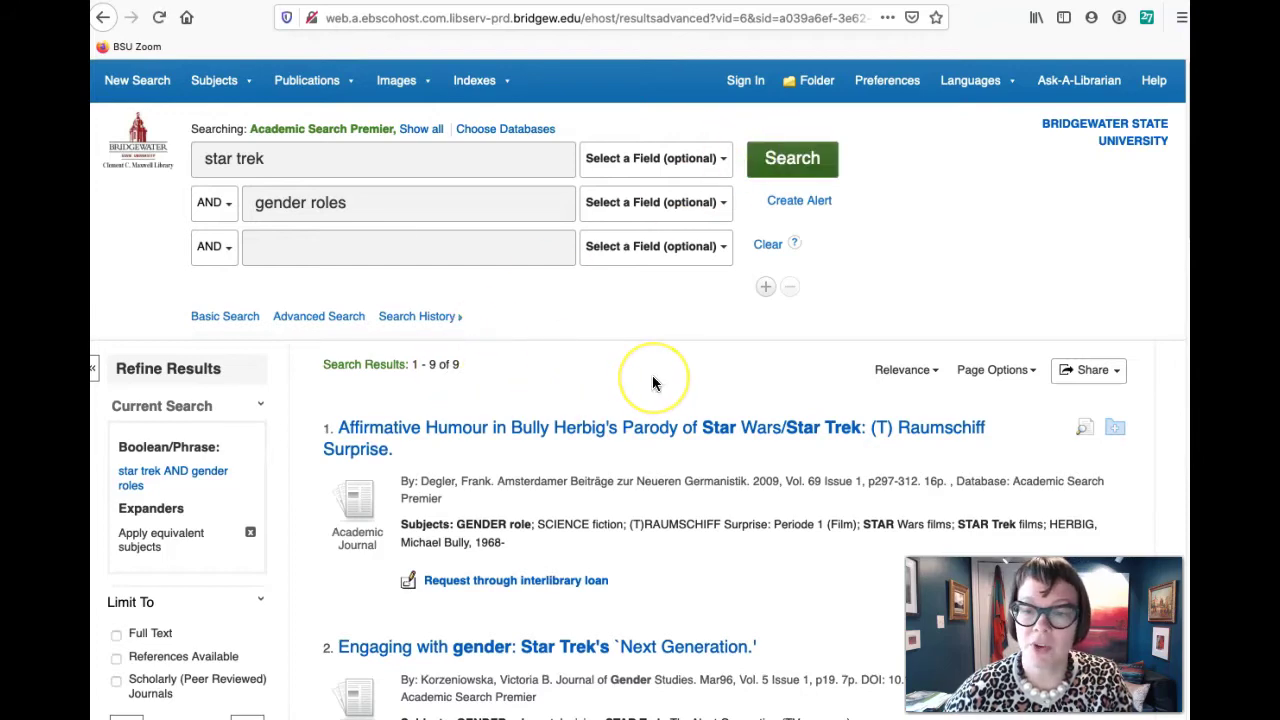
Look through the results for star trek AND gender roles, checking article titles, subjects and full-text availability.
scroll(667, 390, "down", 3)
scroll(668, 395, "down", 8)
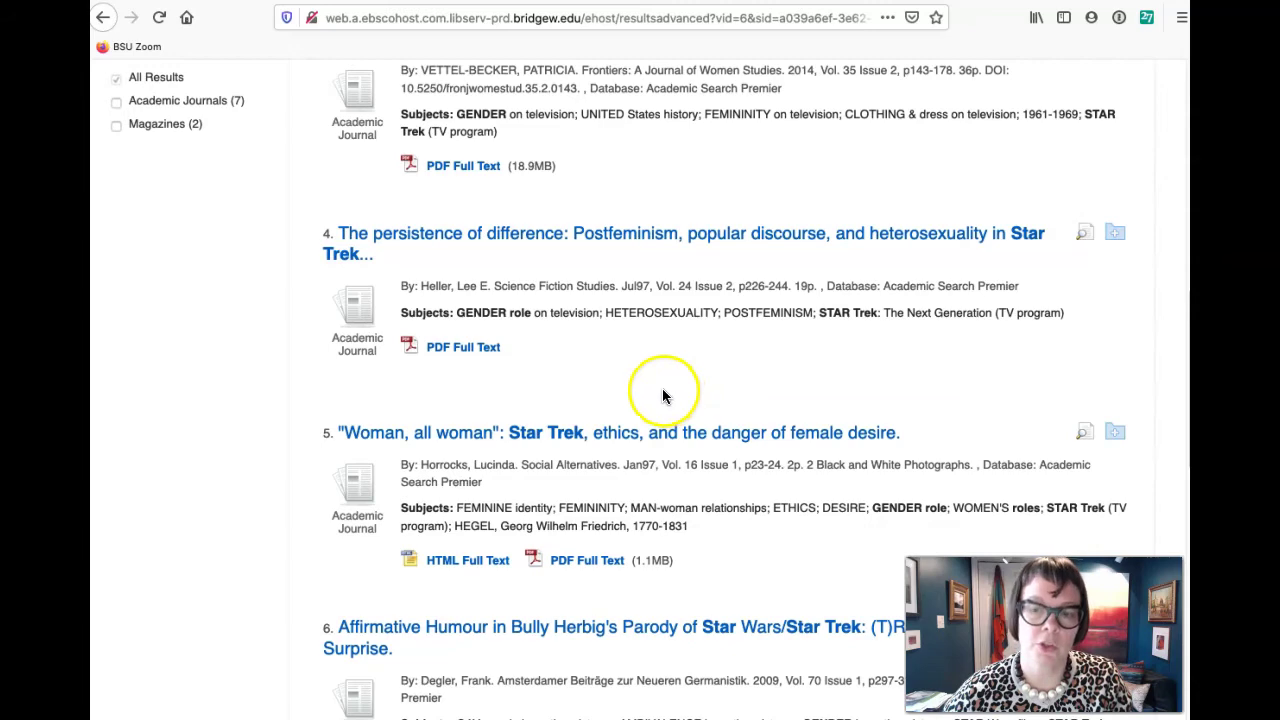
scroll(667, 395, "up", 10)
scroll(665, 384, "down", 2)
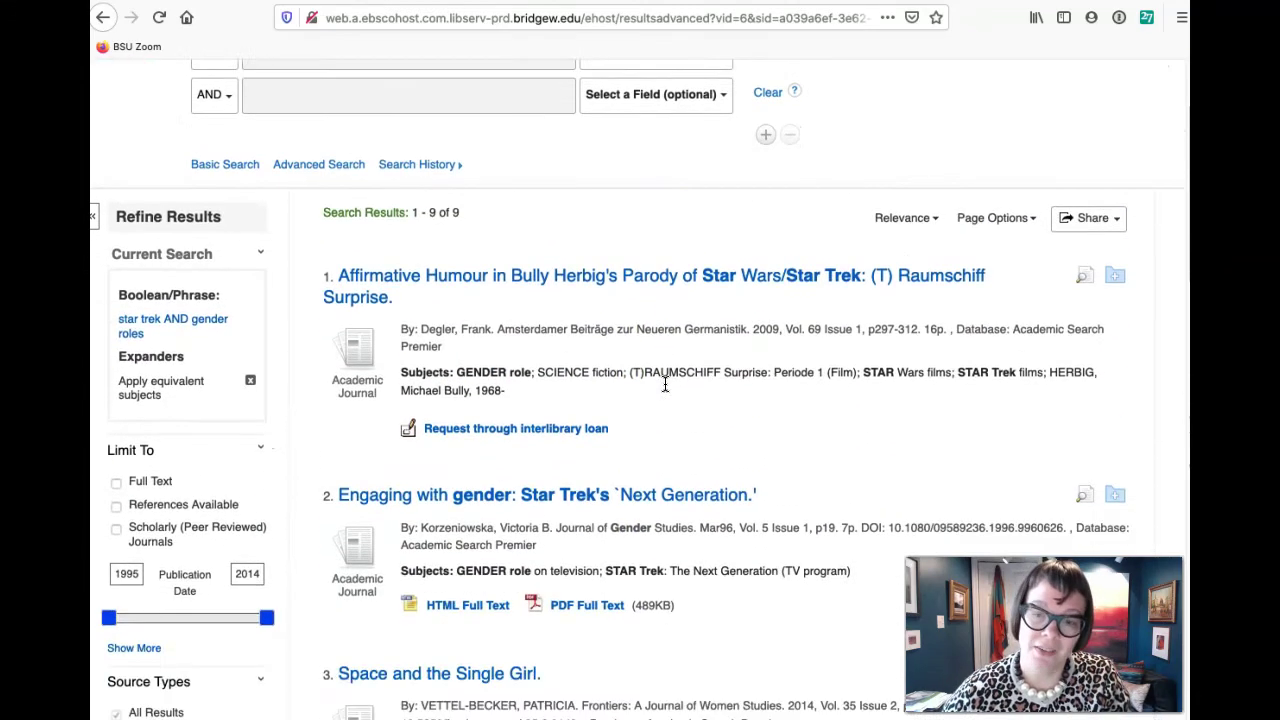
scroll(680, 418, "down", 1)
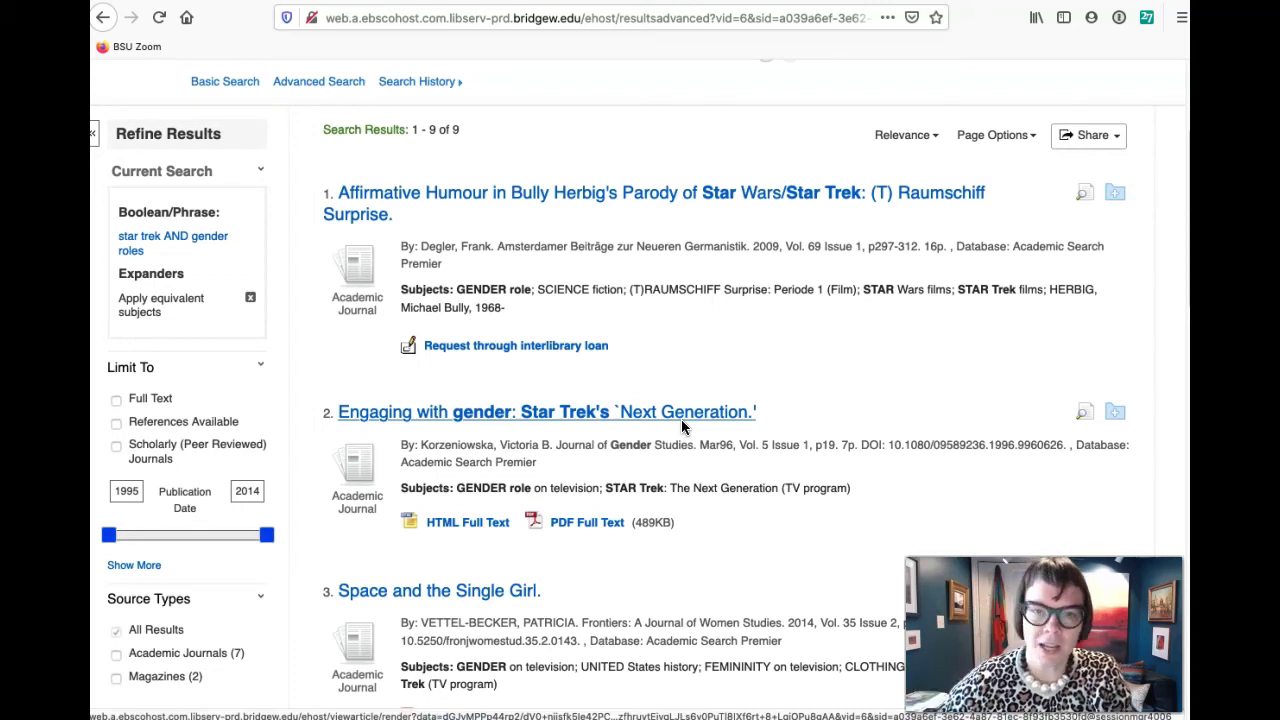
scroll(681, 419, "up", 3)
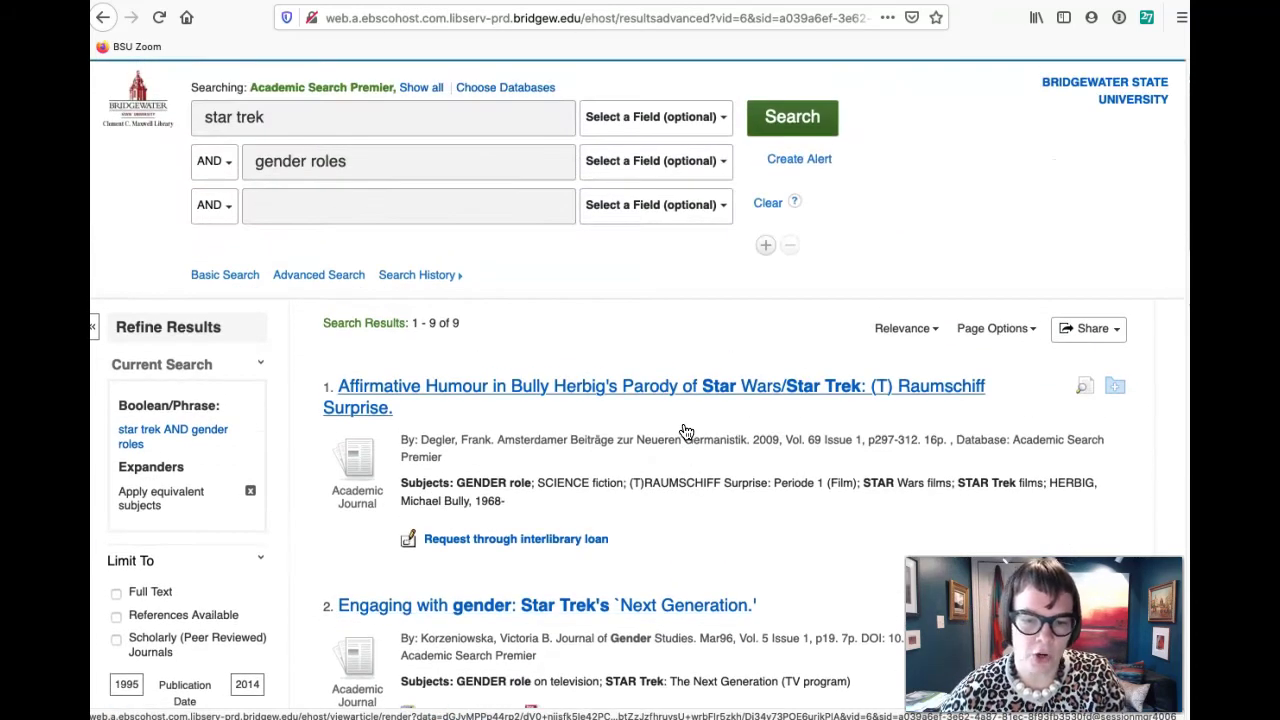
scroll(698, 452, "down", 2)
scroll(698, 452, "down", 8)
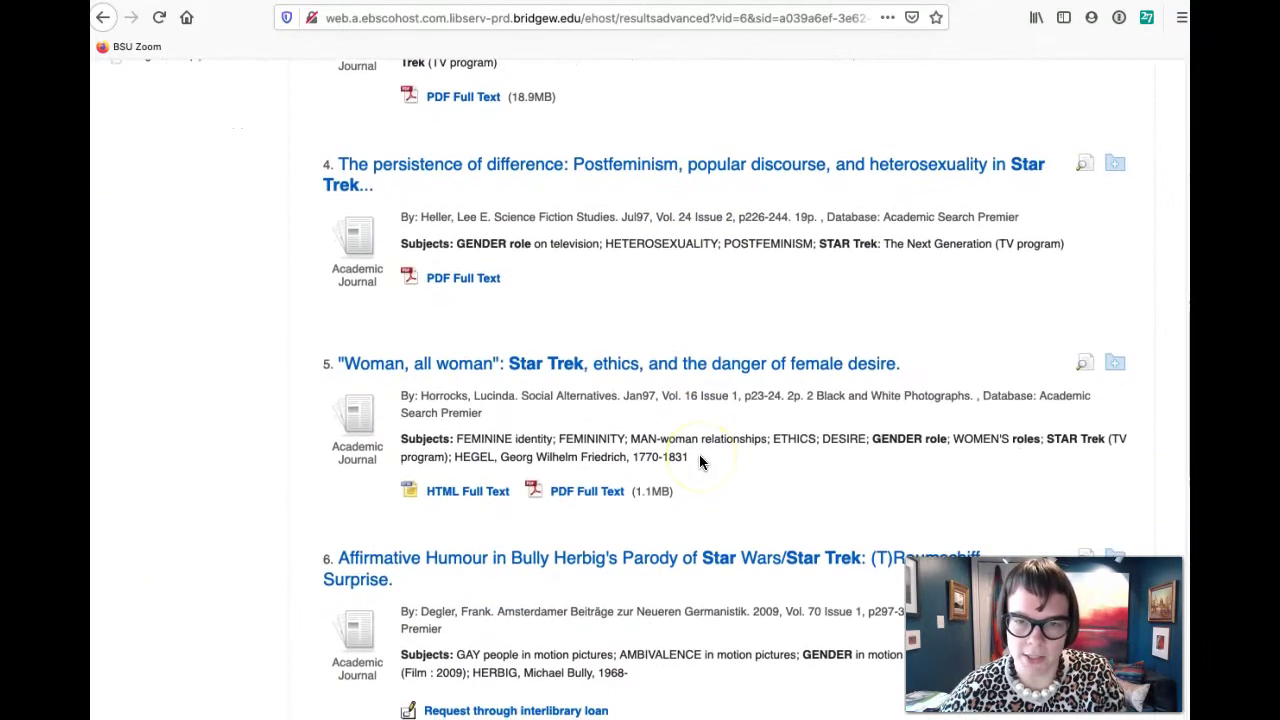
scroll(700, 457, "down", 1)
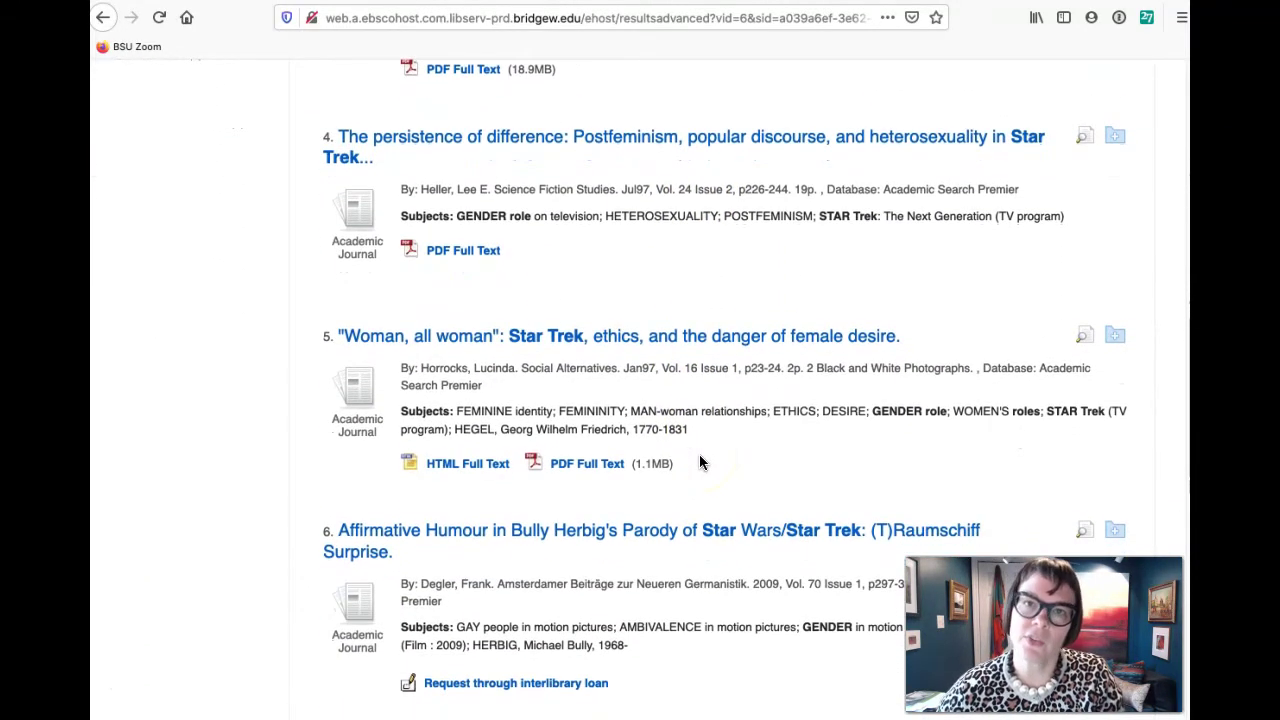
scroll(700, 457, "up", 8)
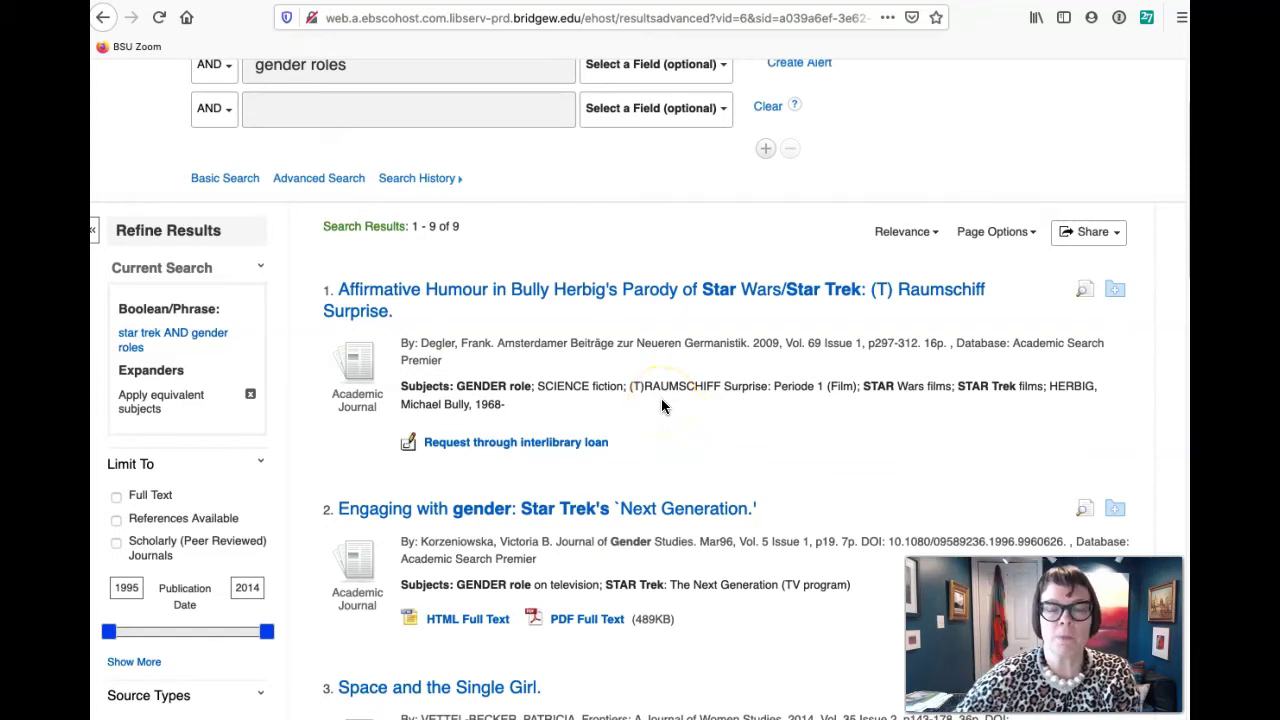
scroll(659, 400, "up", 3)
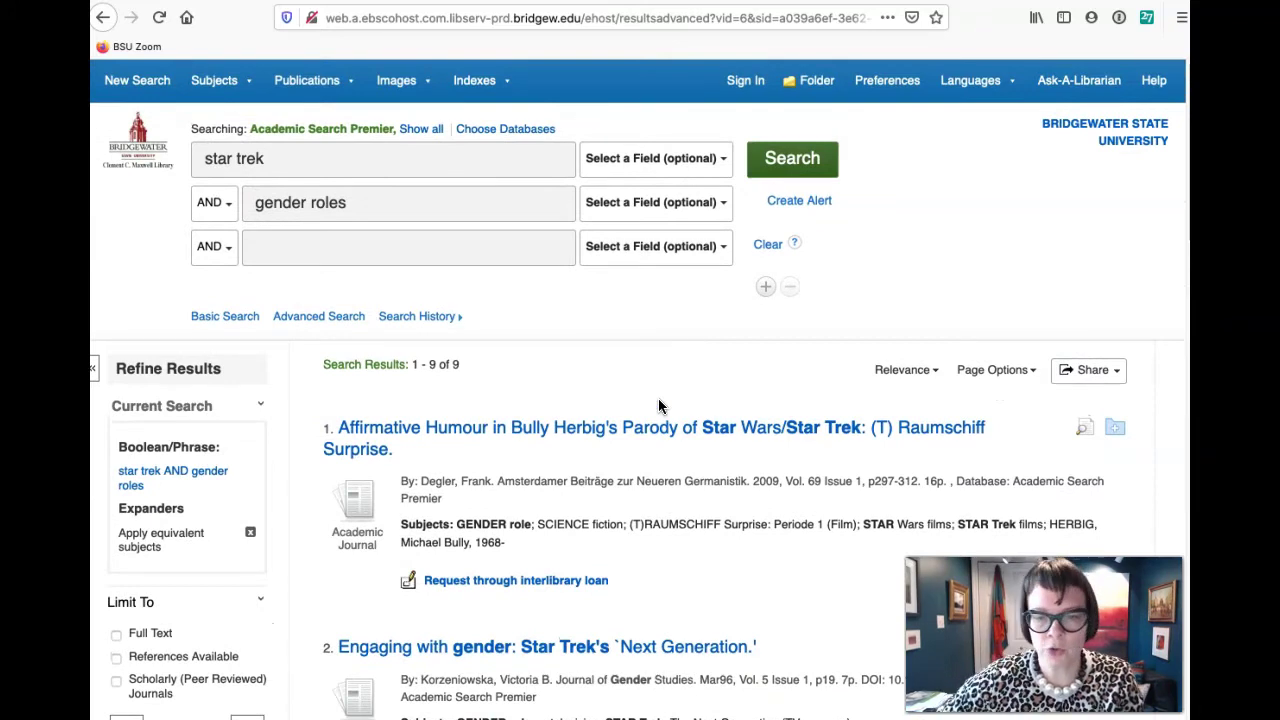
Open the first result's detailed record, review its subject terms and abstract, and return to the result list.
scroll(660, 415, "down", 3)
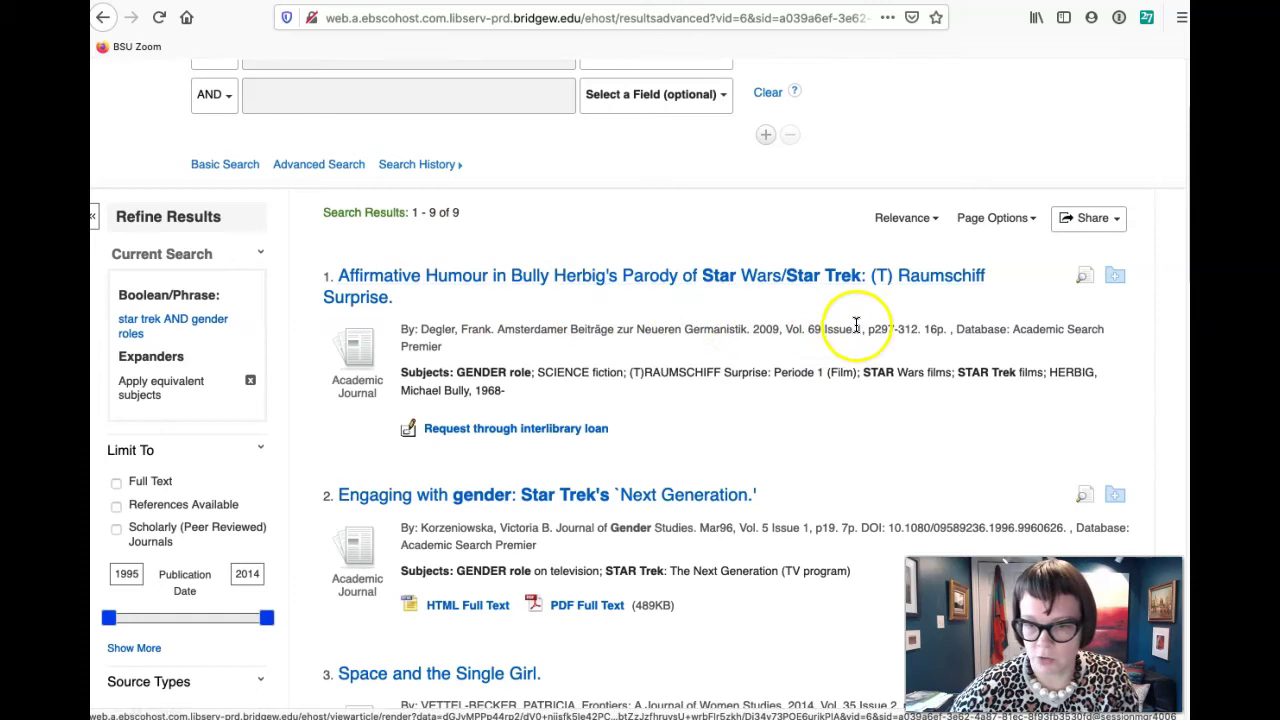
left_click(670, 288)
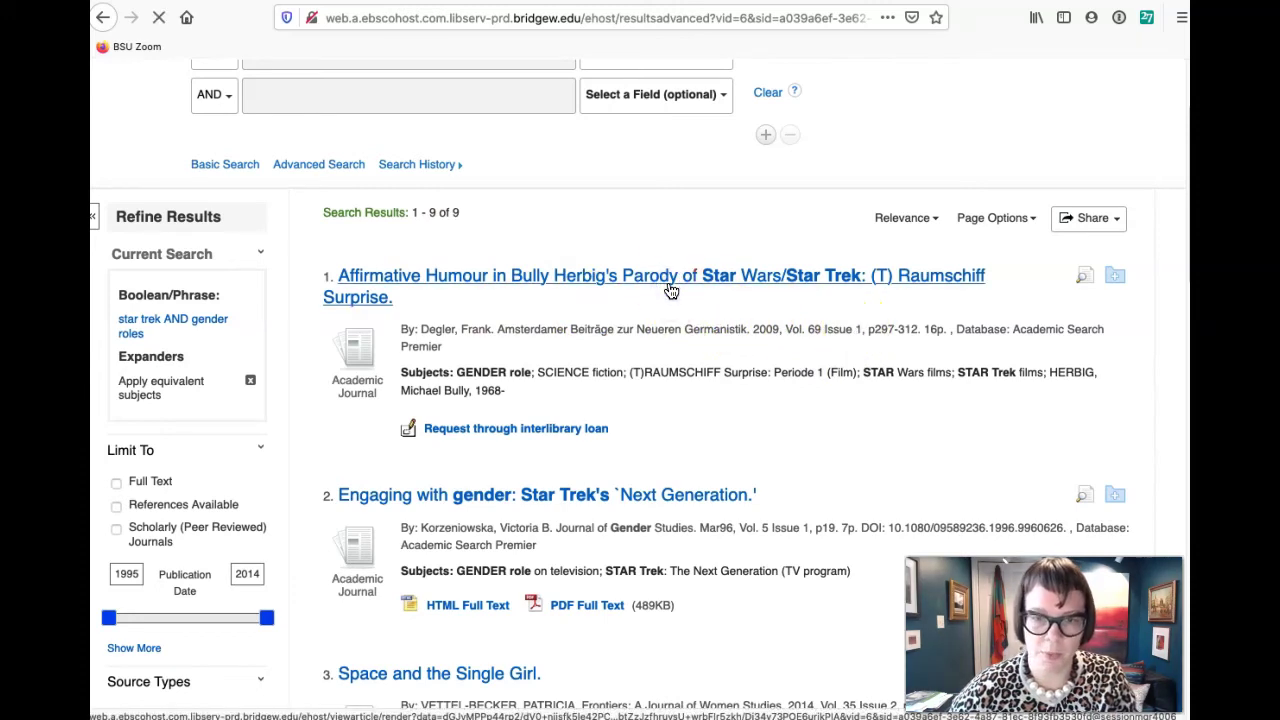
scroll(870, 400, "down", 5)
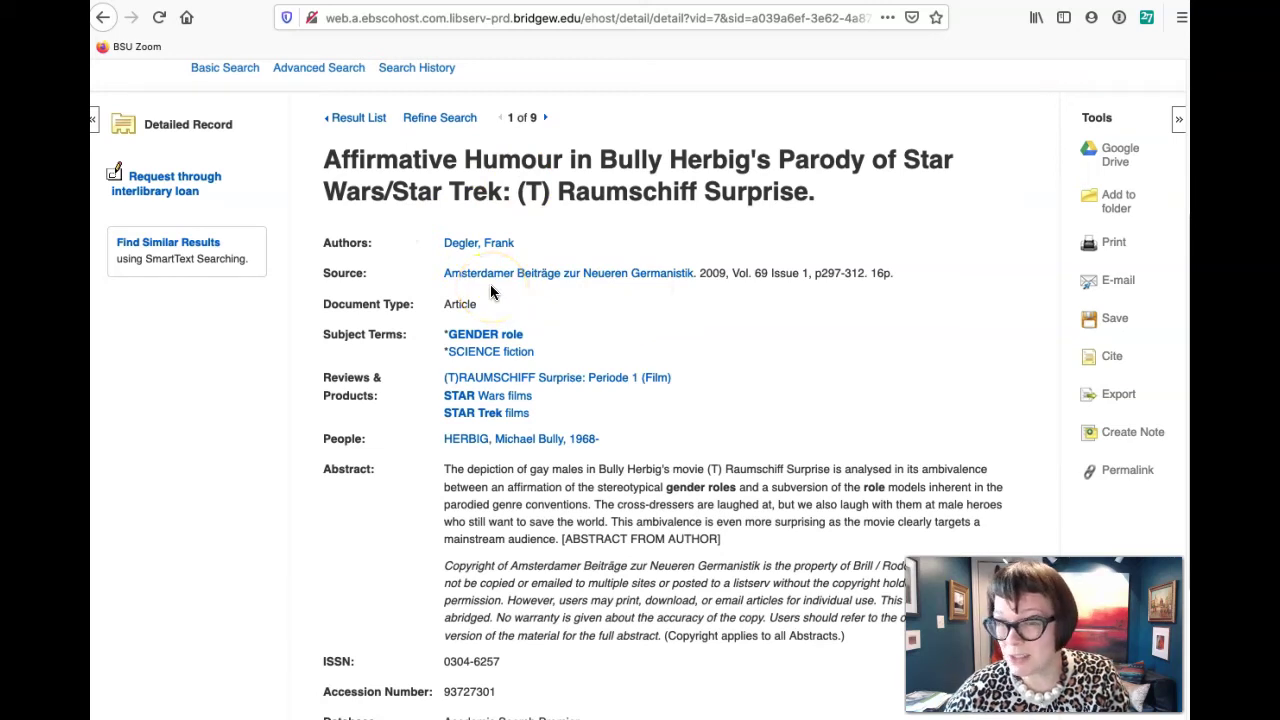
left_click(101, 18)
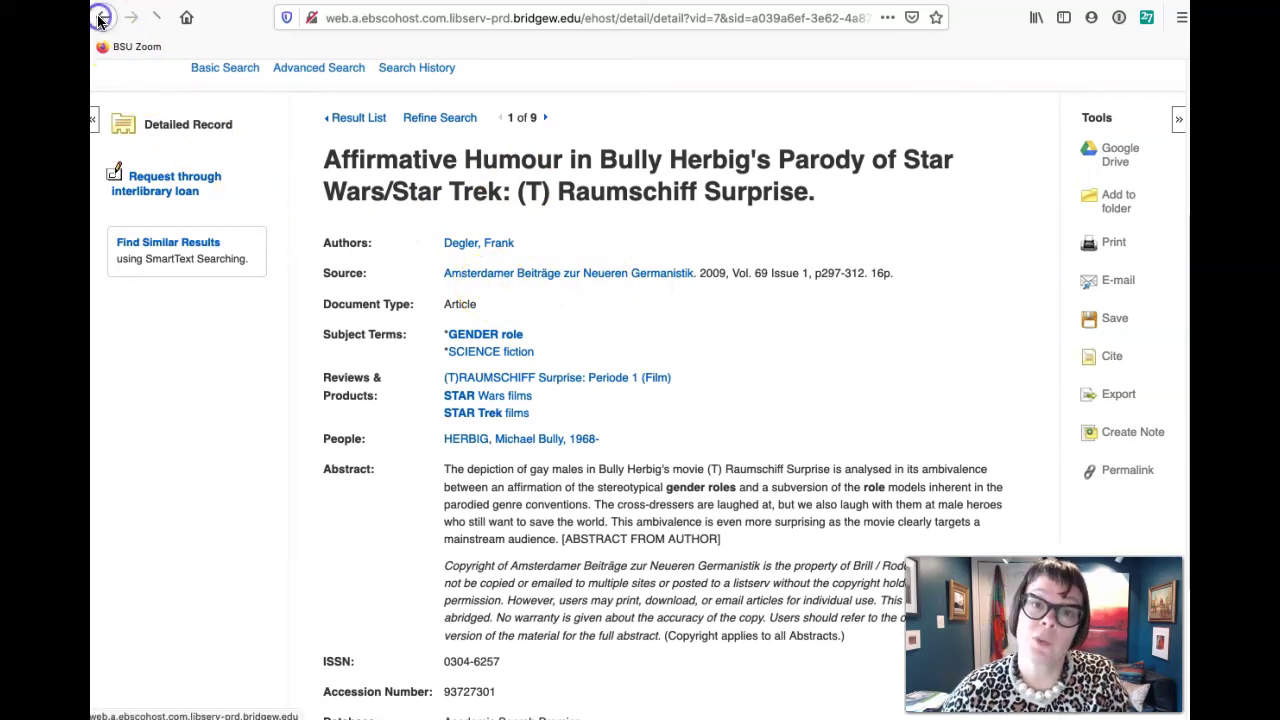
Open the detailed record of "Engaging with gender: Star Trek's 'Next Generation'" and review its abstract.
scroll(785, 366, "down", 5)
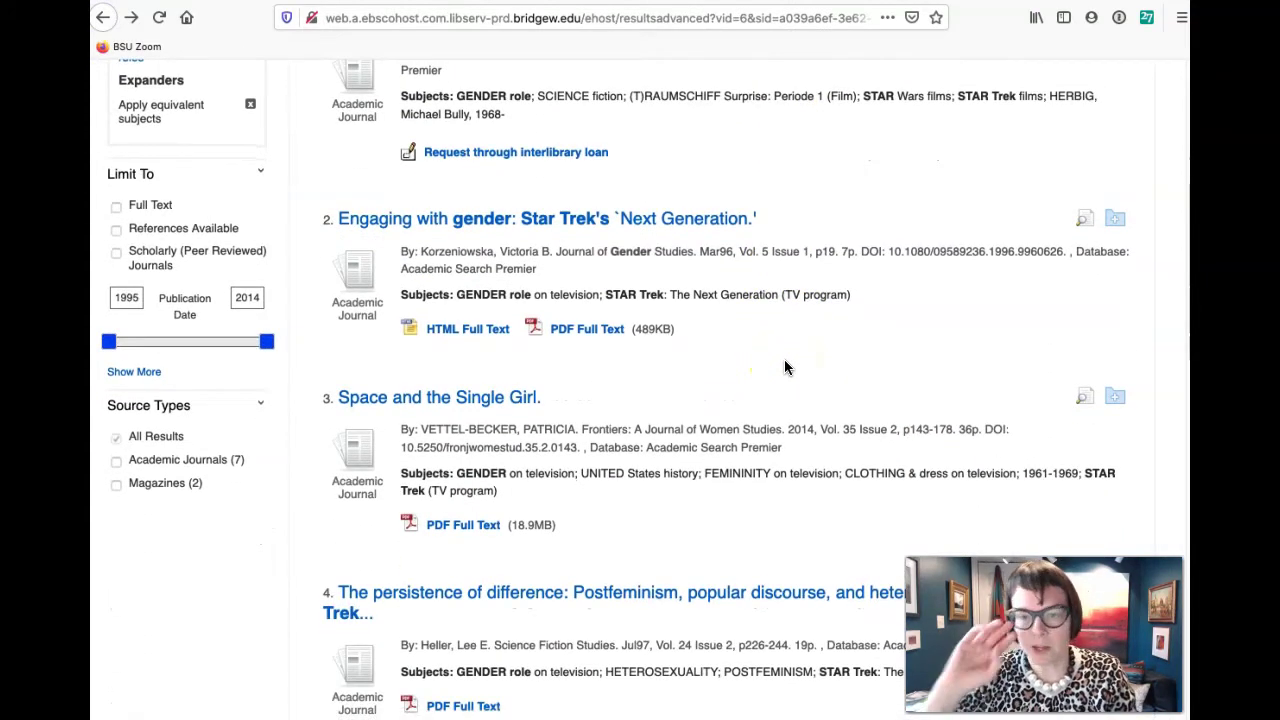
left_click(644, 232)
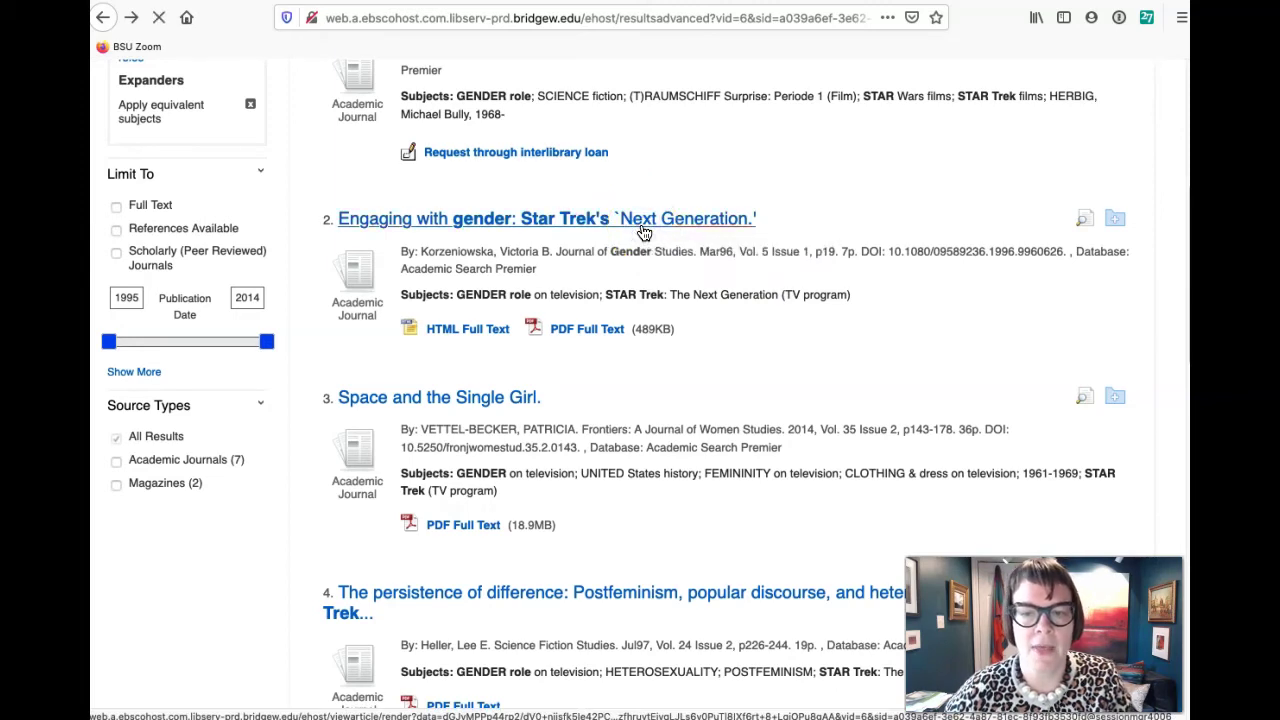
scroll(760, 488, "down", 3)
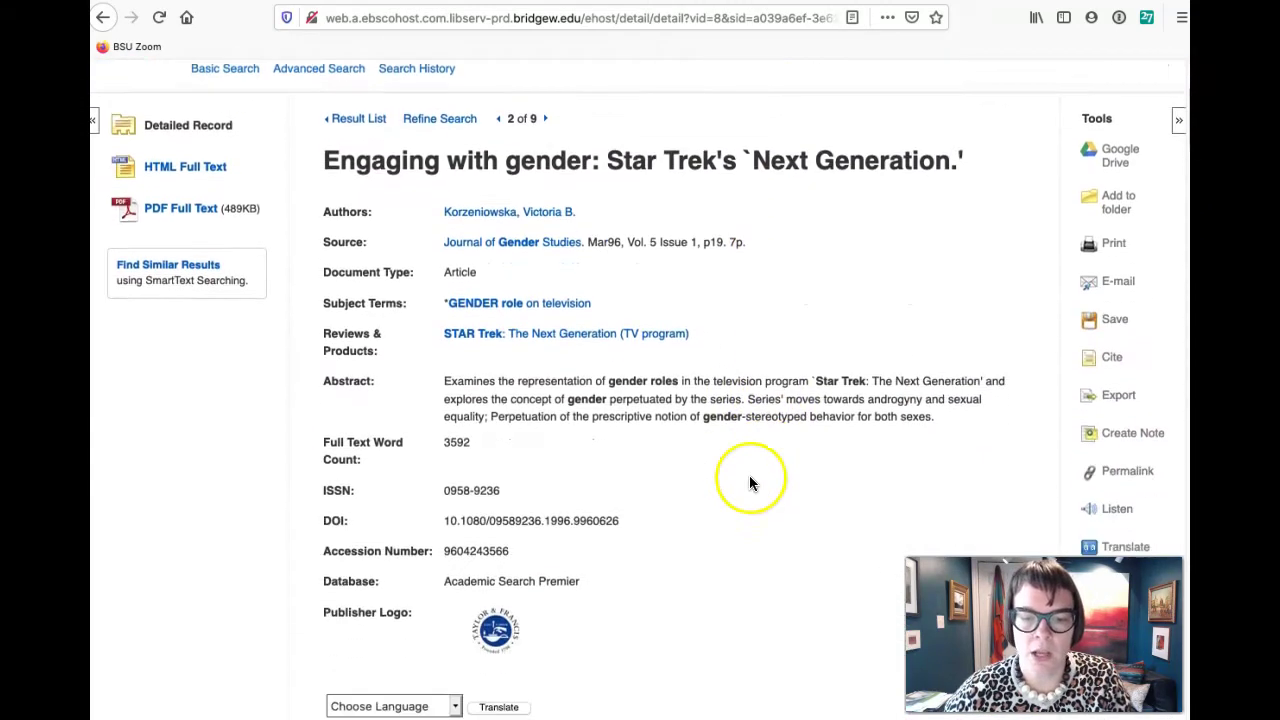
scroll(751, 484, "down", 1)
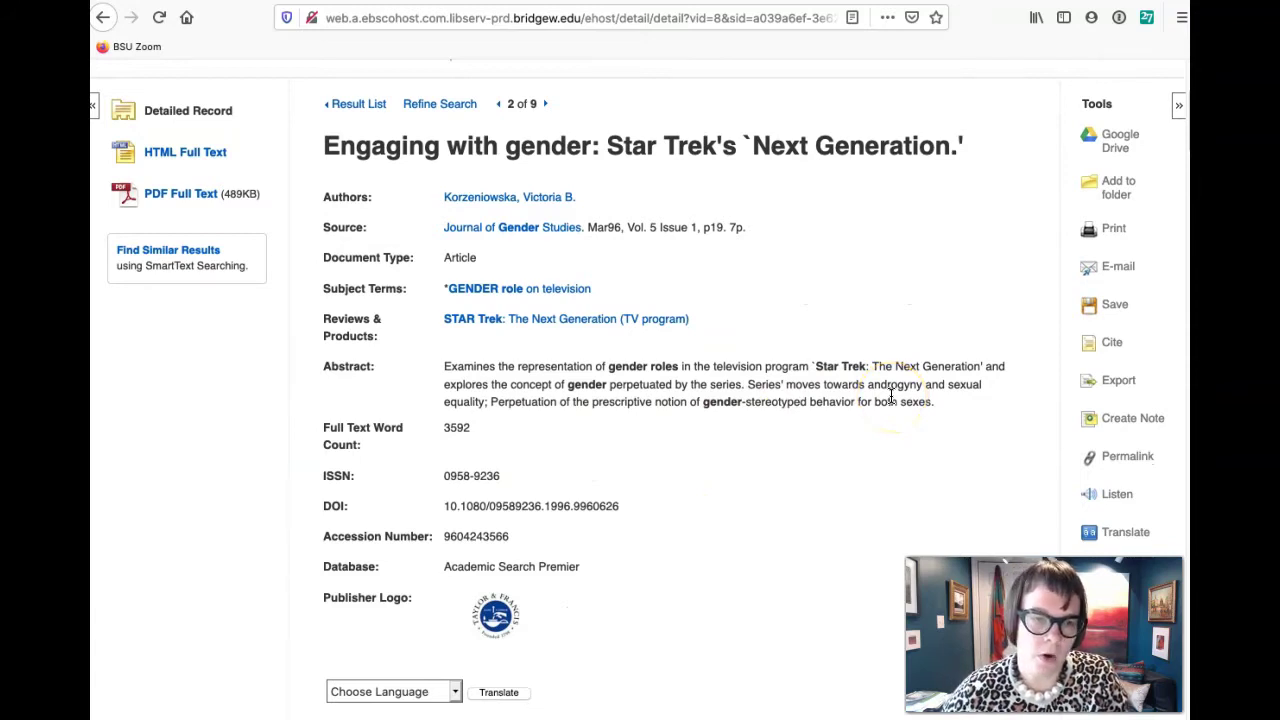
Open the article's PDF full text and examine the journal heading, title and abstract on its first page.
left_click(180, 199)
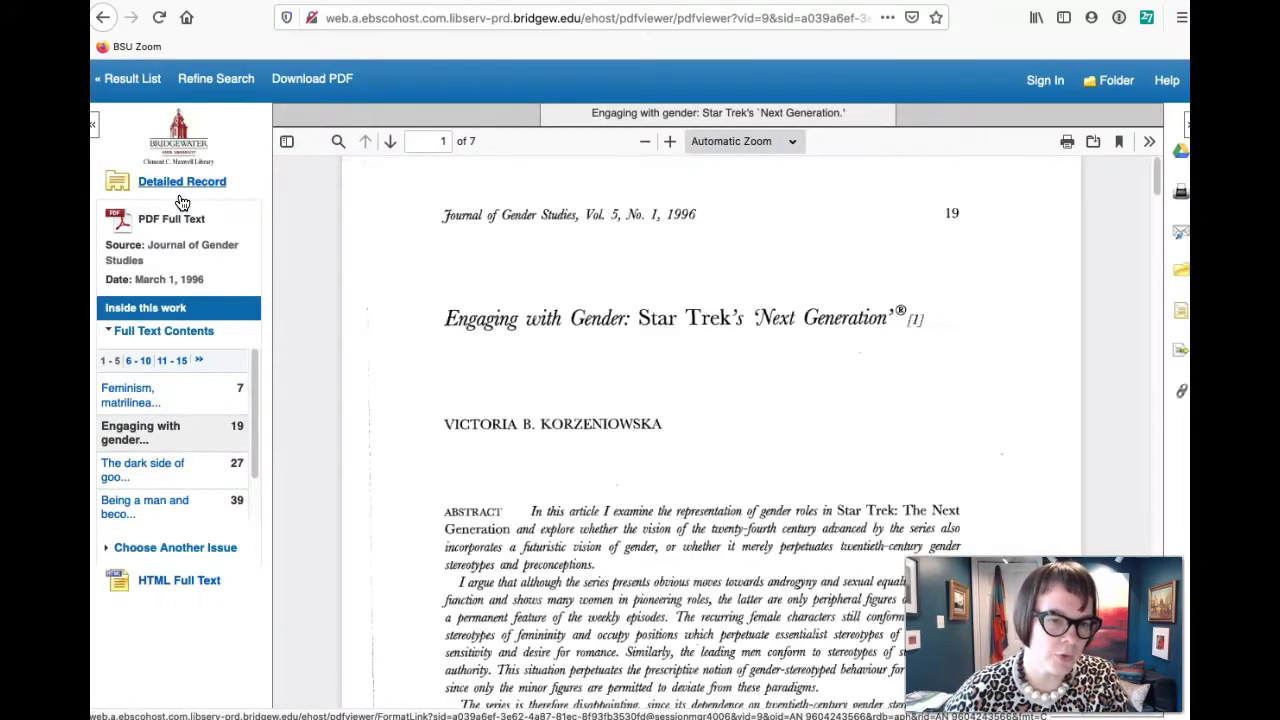
scroll(769, 315, "down", 5)
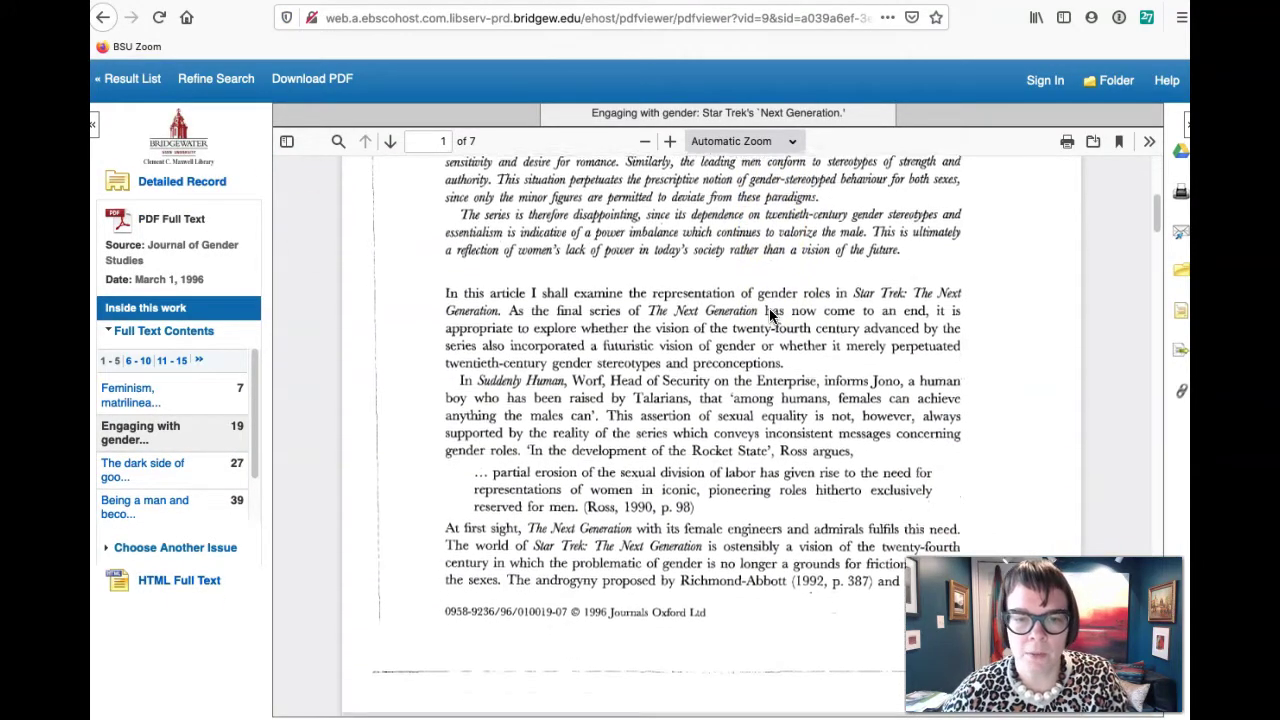
scroll(769, 315, "up", 5)
scroll(769, 315, "up", 1)
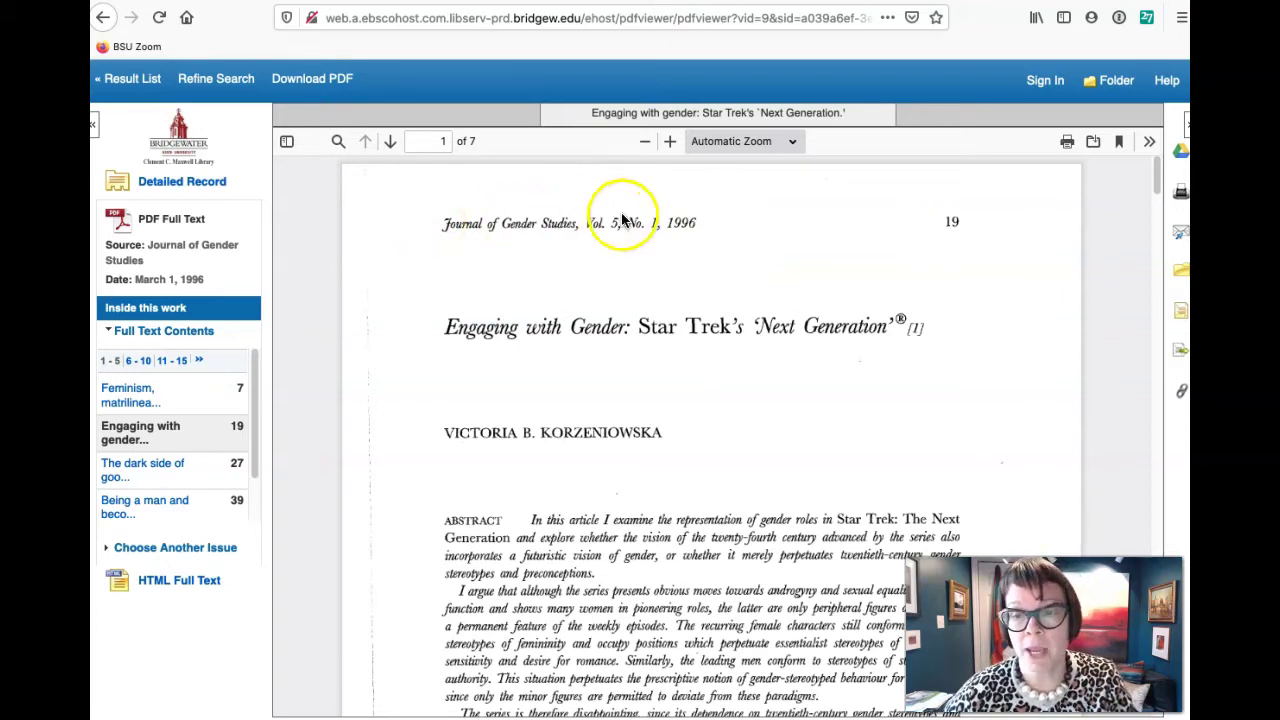
Skim through the PDF to the final page and examine the article's references list.
scroll(802, 313, "down", 5)
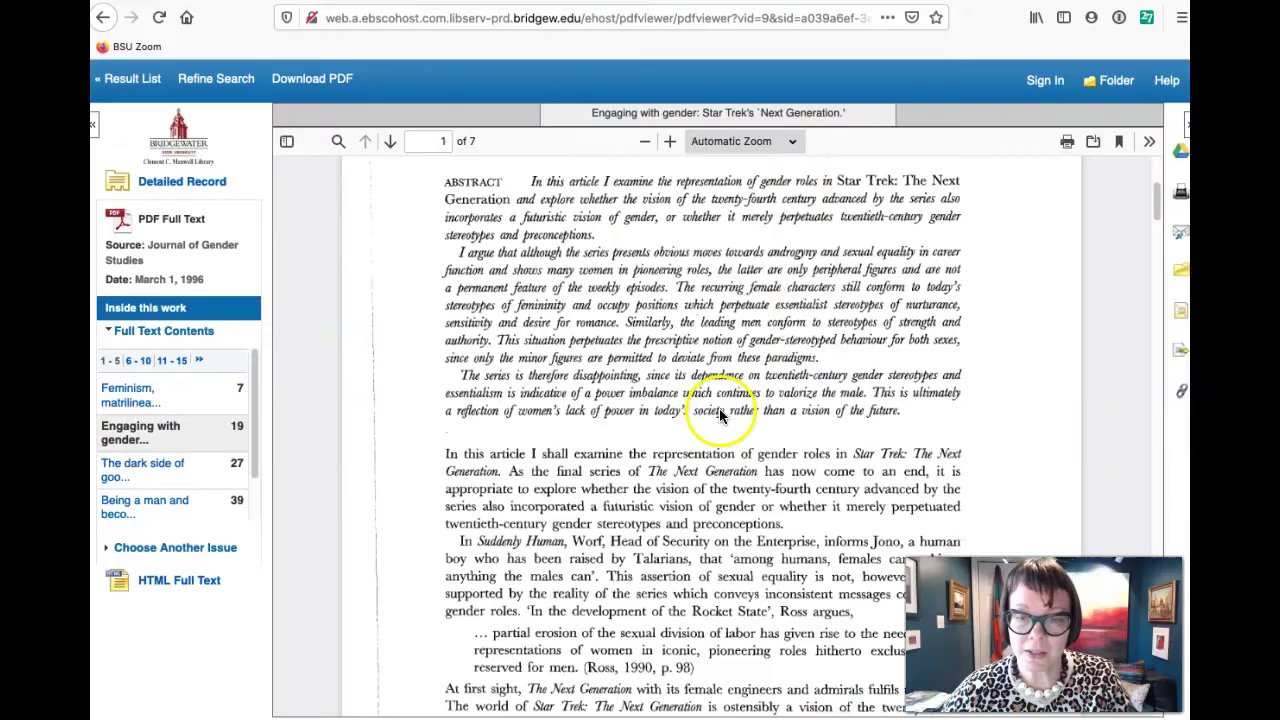
scroll(720, 410, "down", 8)
scroll(720, 415, "down", 20)
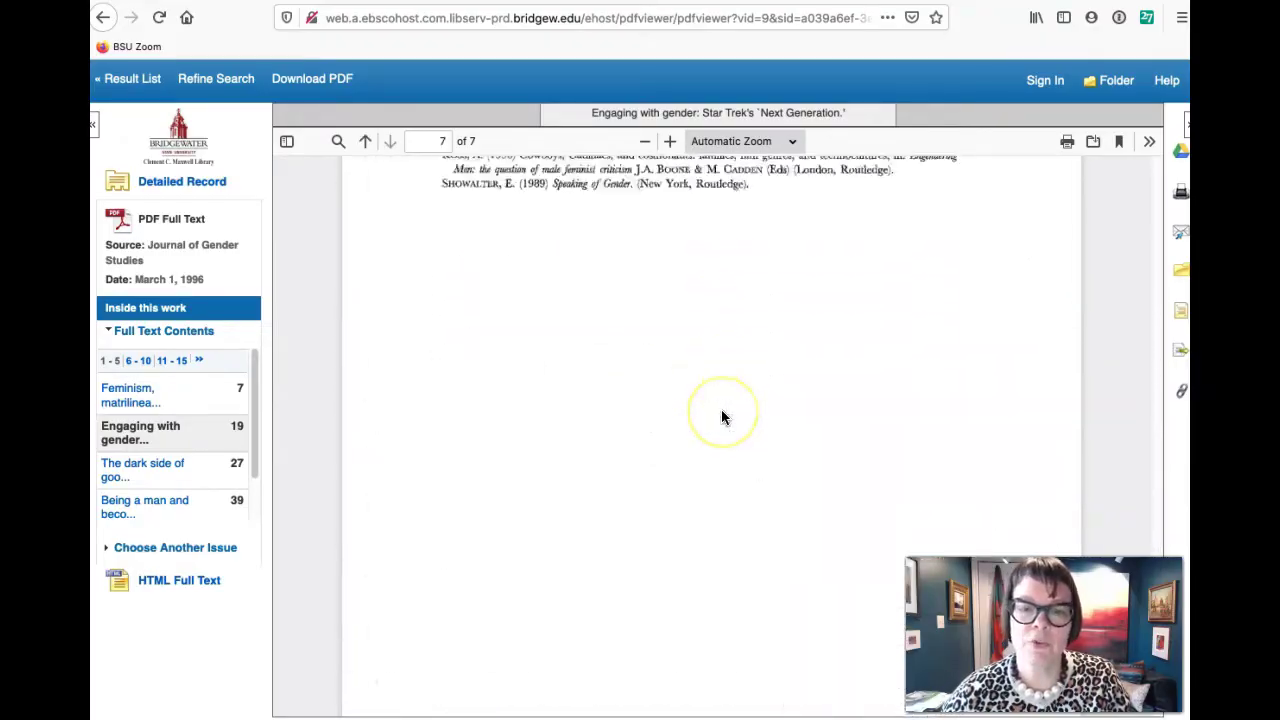
scroll(721, 409, "up", 5)
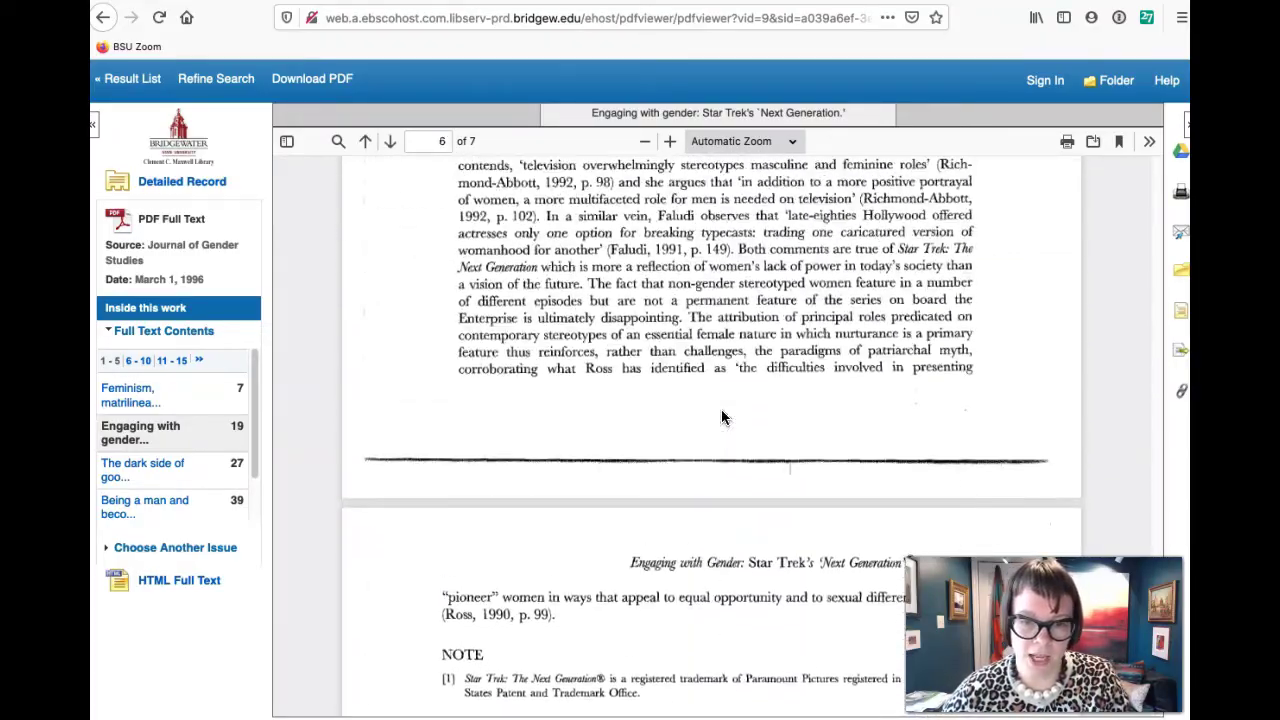
scroll(721, 409, "down", 5)
scroll(721, 409, "down", 1)
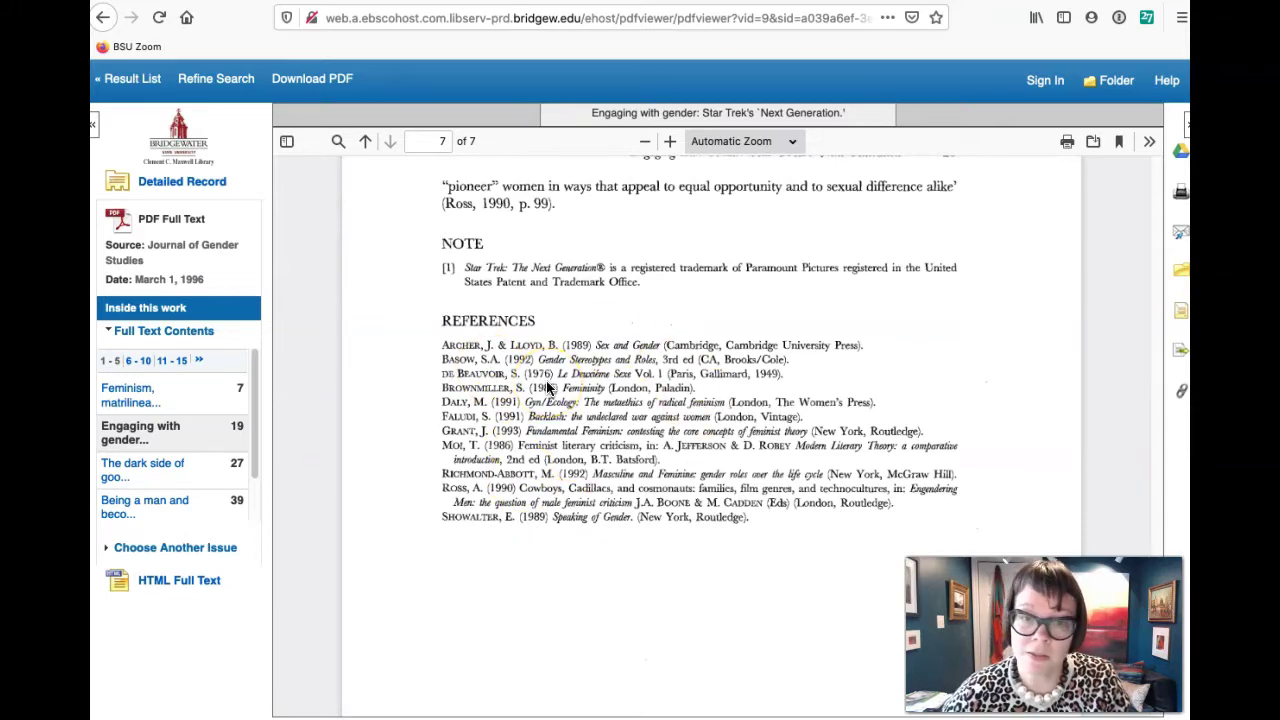
Skim back through the article's earlier pages and return to its detailed record.
scroll(547, 388, "up", 10)
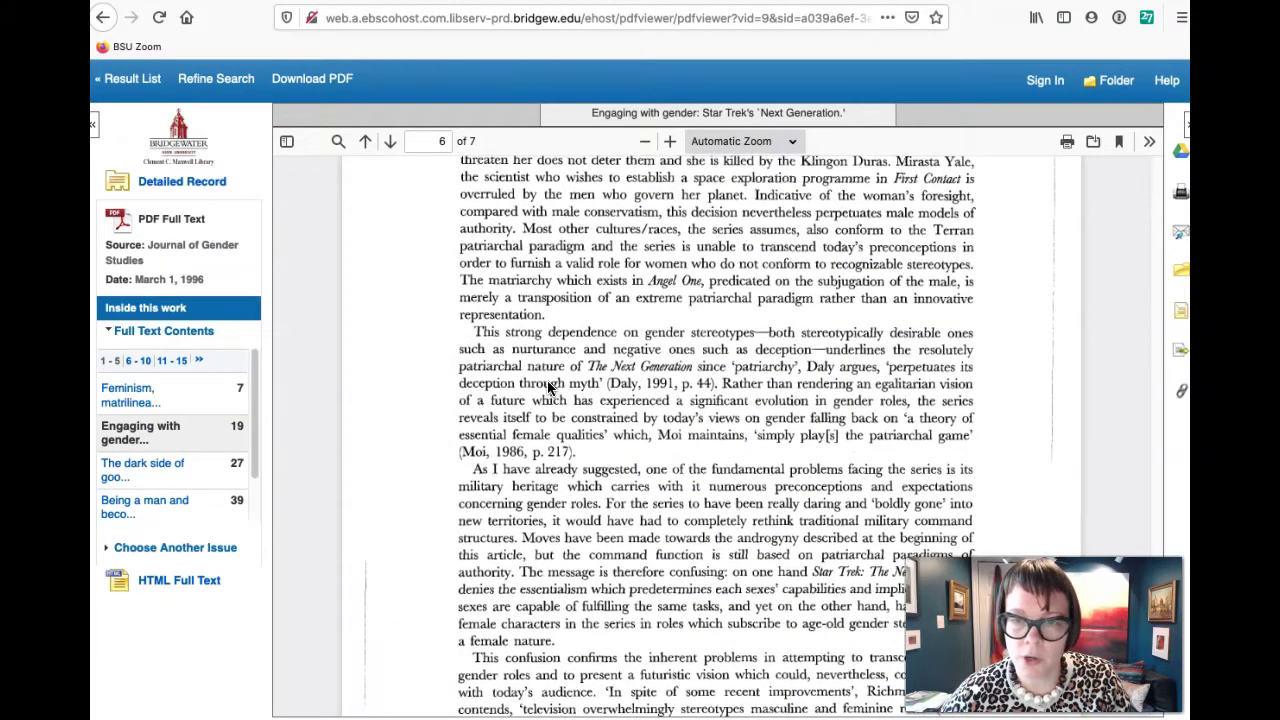
scroll(547, 388, "up", 10)
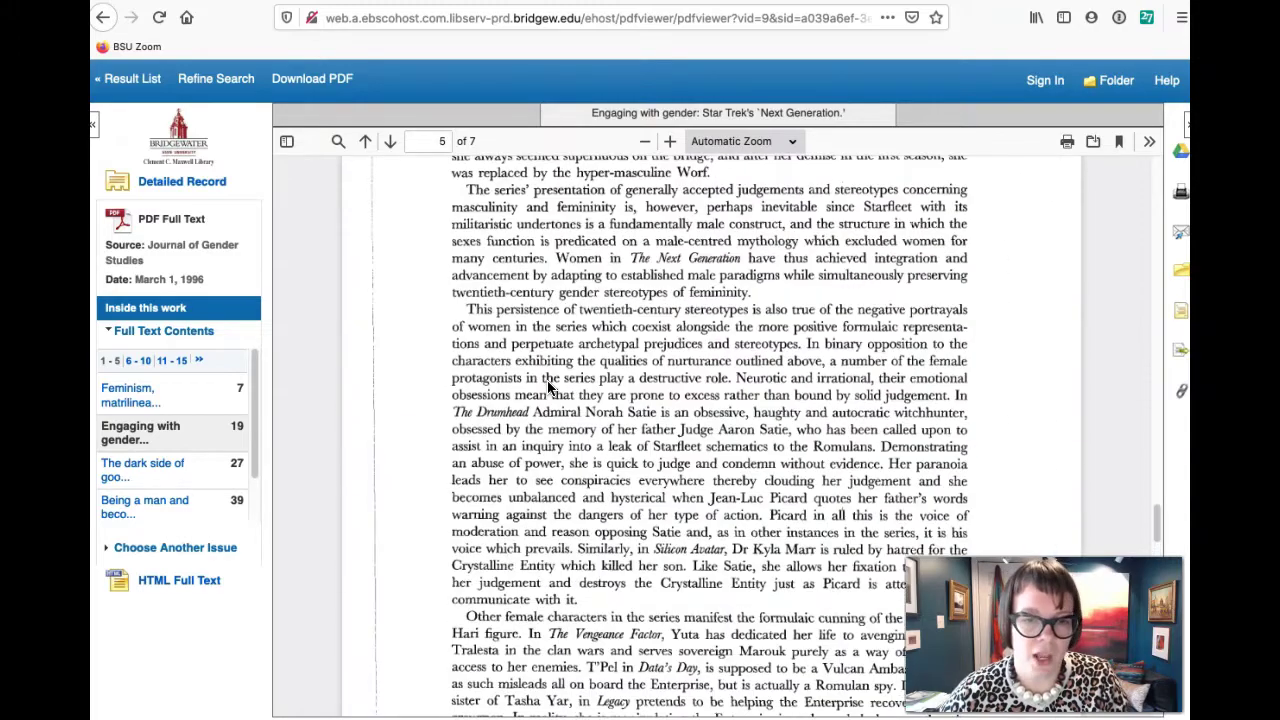
scroll(547, 388, "up", 10)
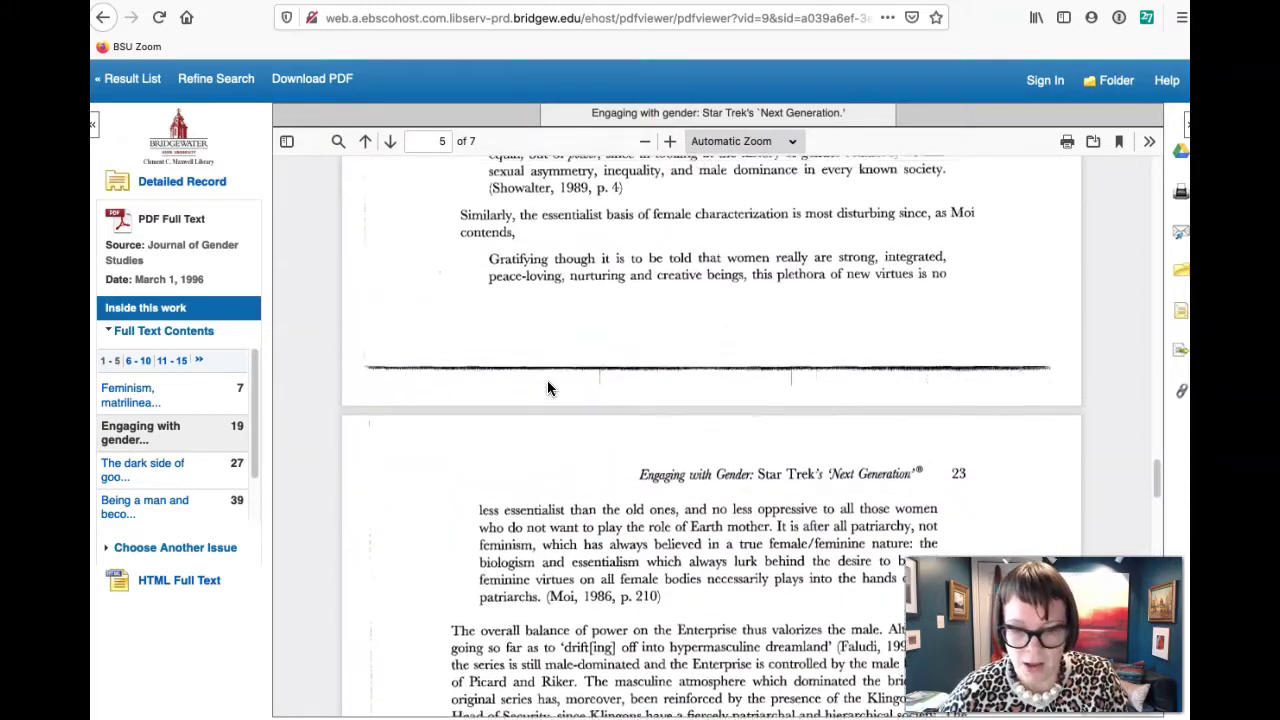
scroll(547, 388, "up", 10)
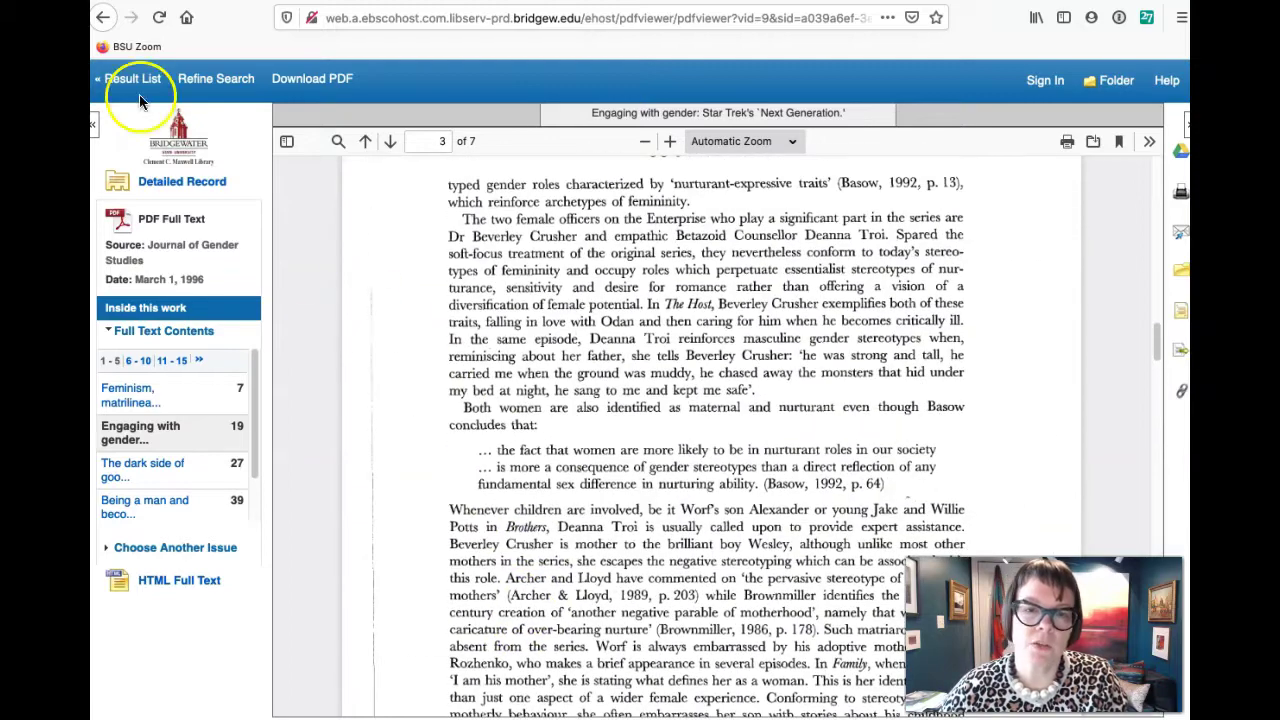
left_click(102, 17)
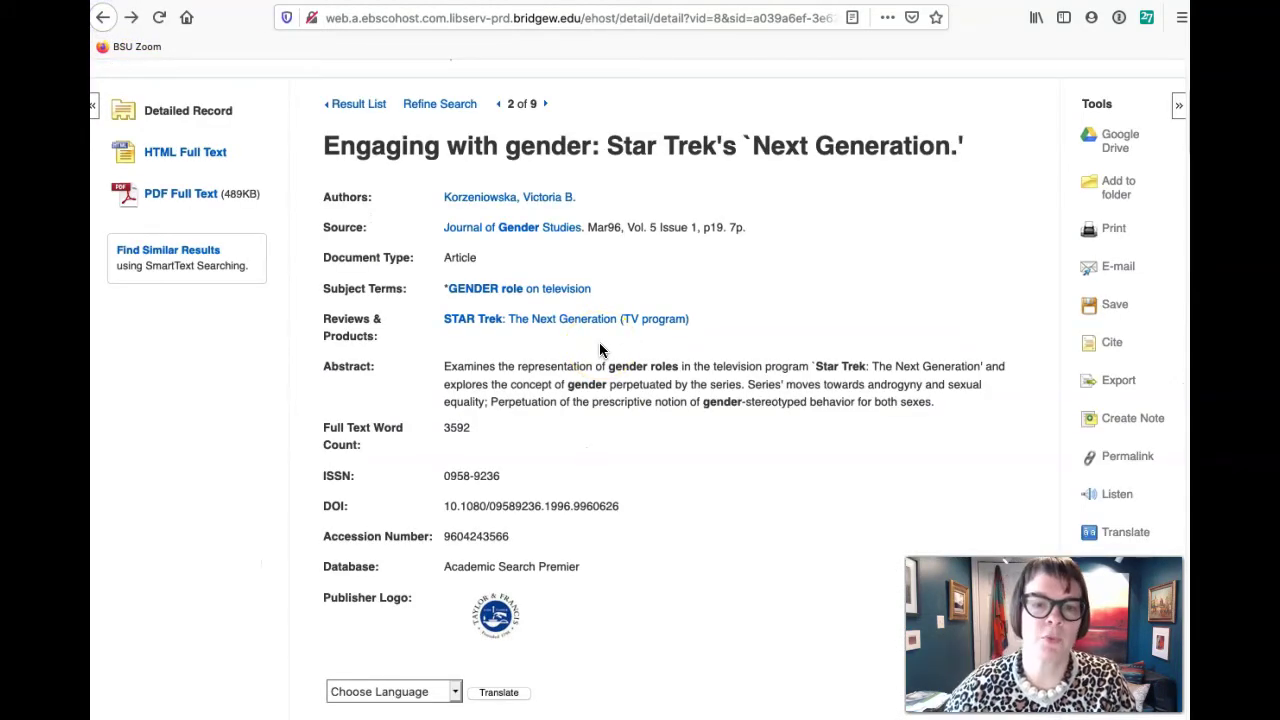
Return to the result list and scan the remaining Star Trek and gender roles results down to the ninth.
left_click(102, 17)
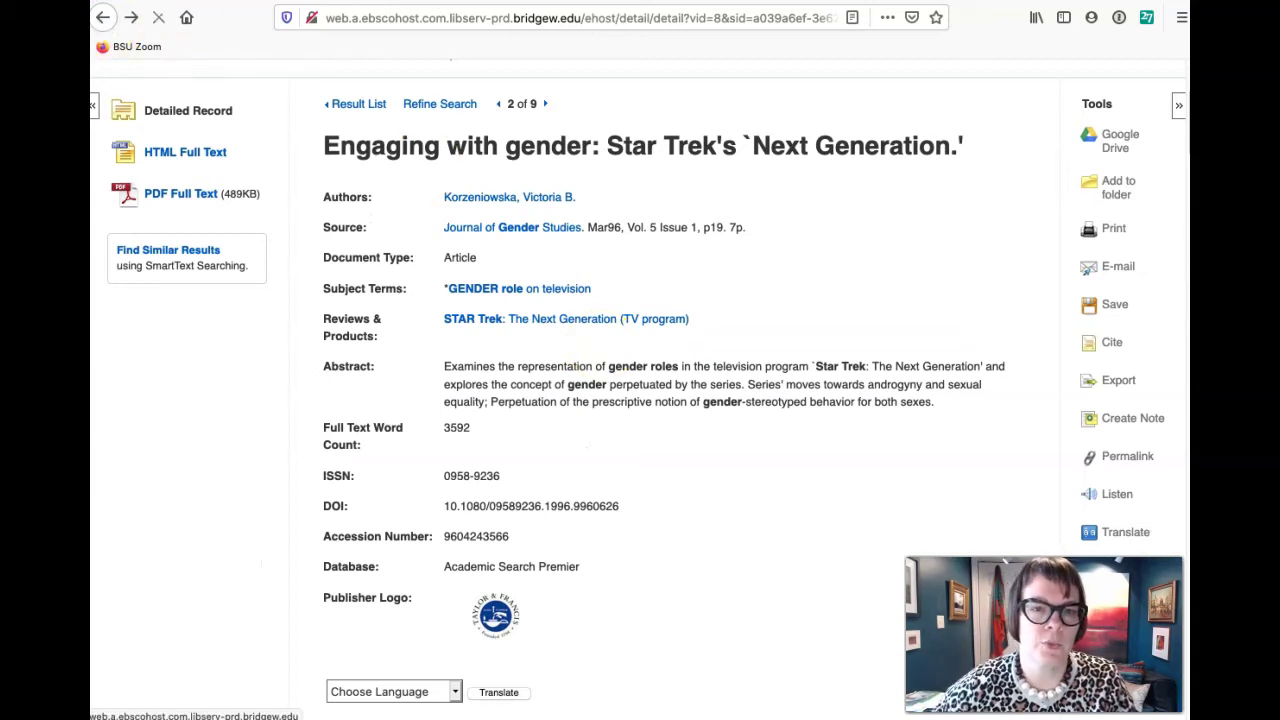
left_click(894, 423)
scroll(896, 424, "down", 3)
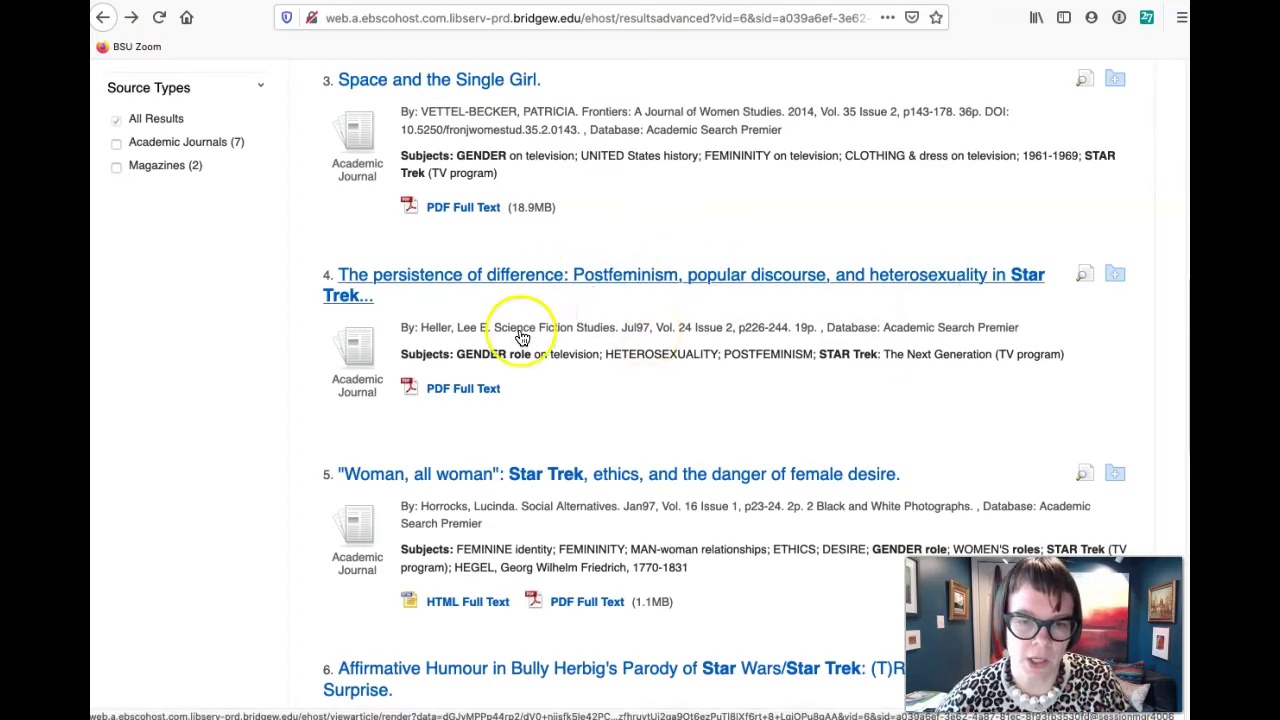
scroll(743, 348, "down", 4)
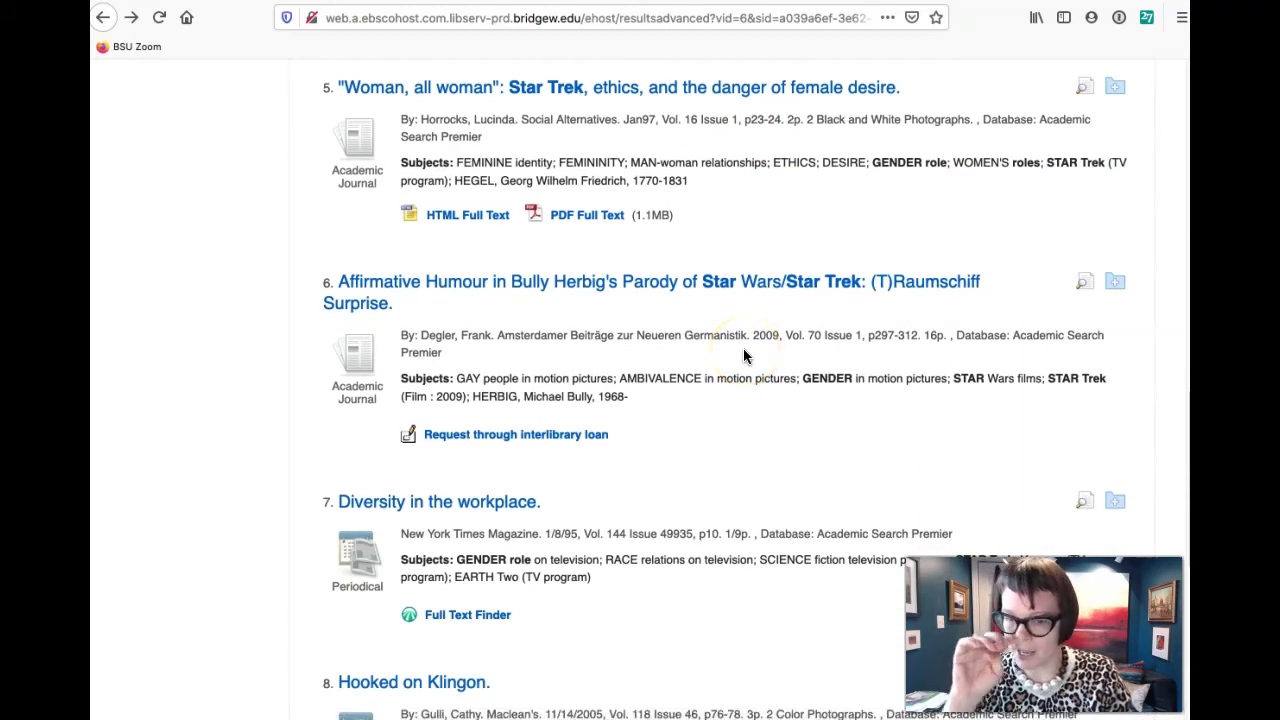
scroll(744, 355, "down", 3)
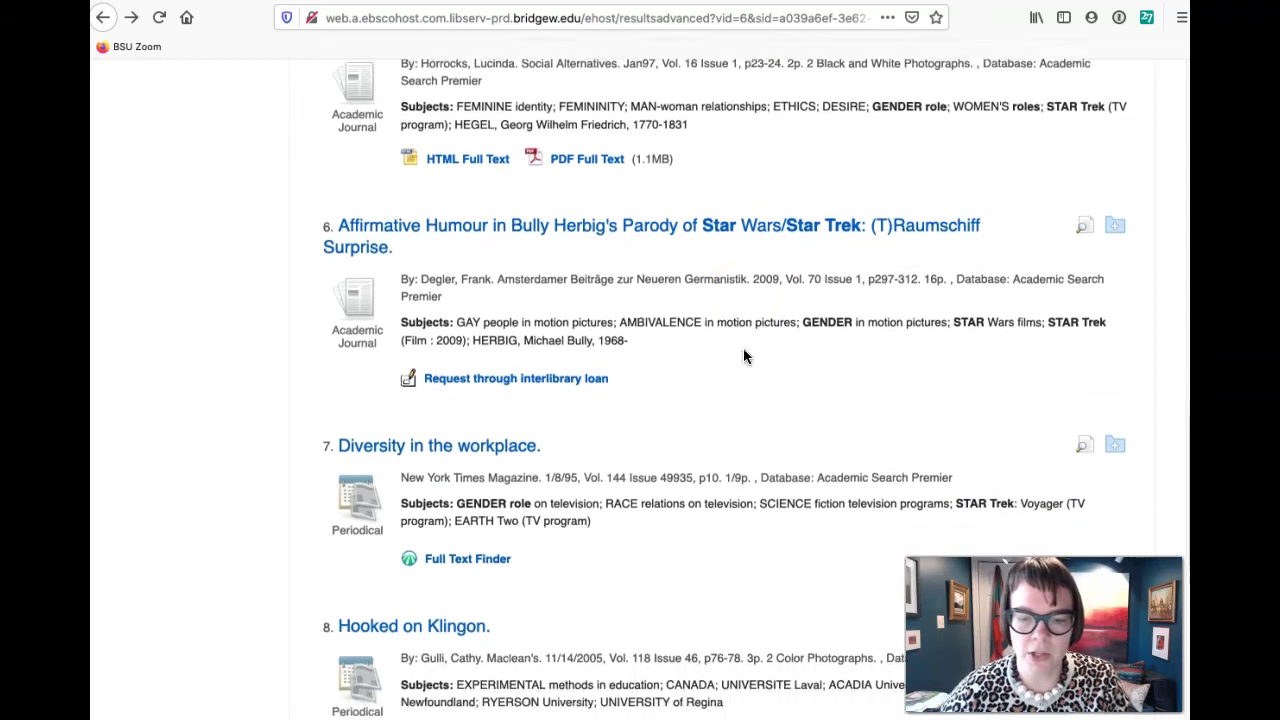
scroll(743, 356, "down", 3)
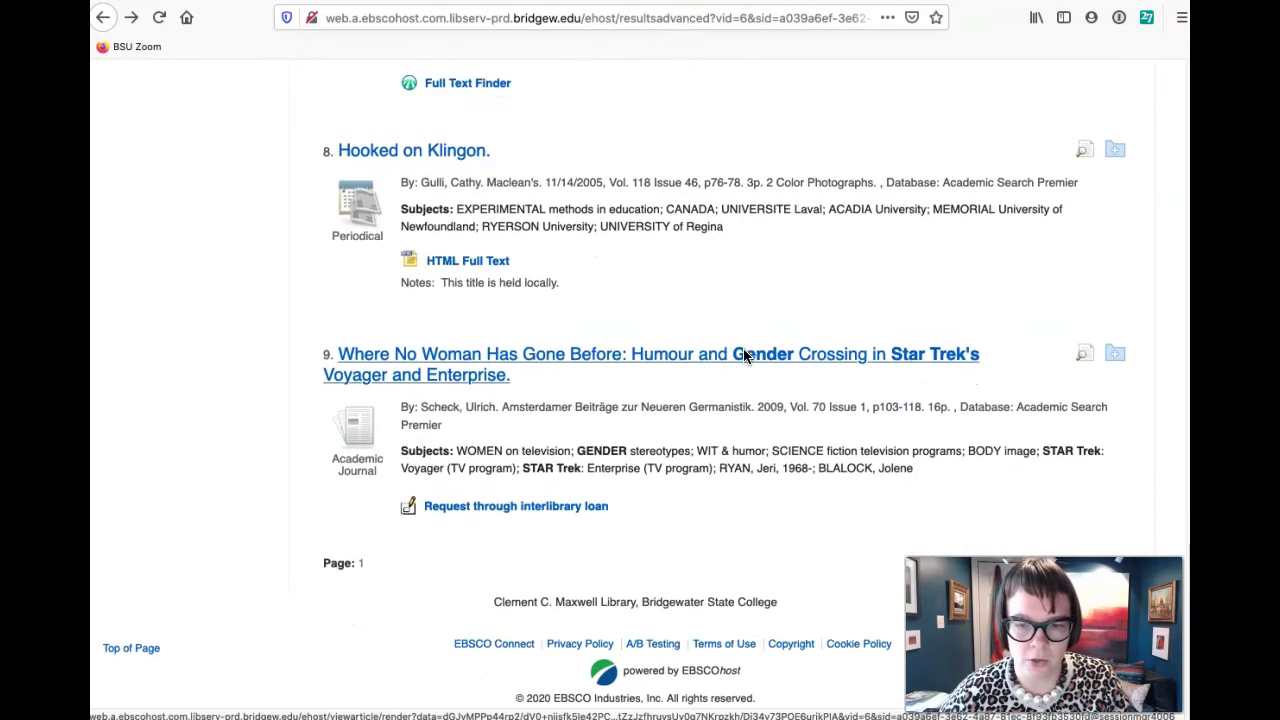
scroll(744, 355, "up", 8)
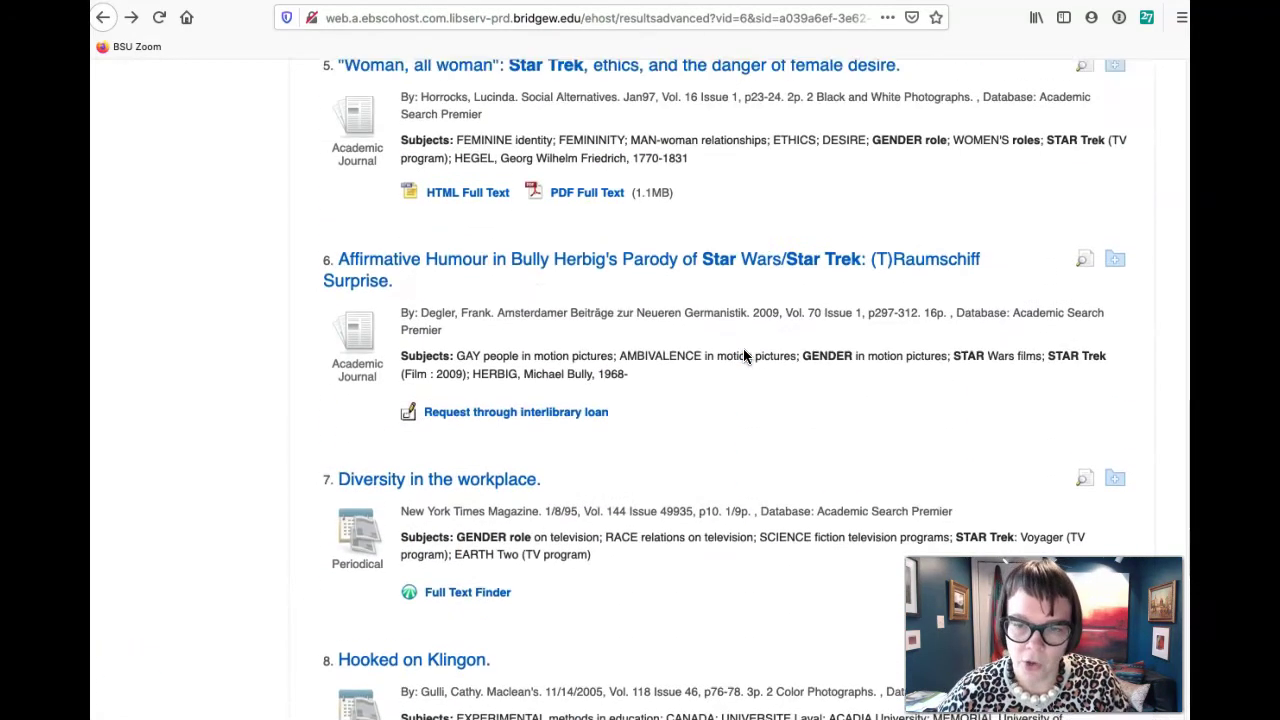
scroll(743, 356, "up", 1)
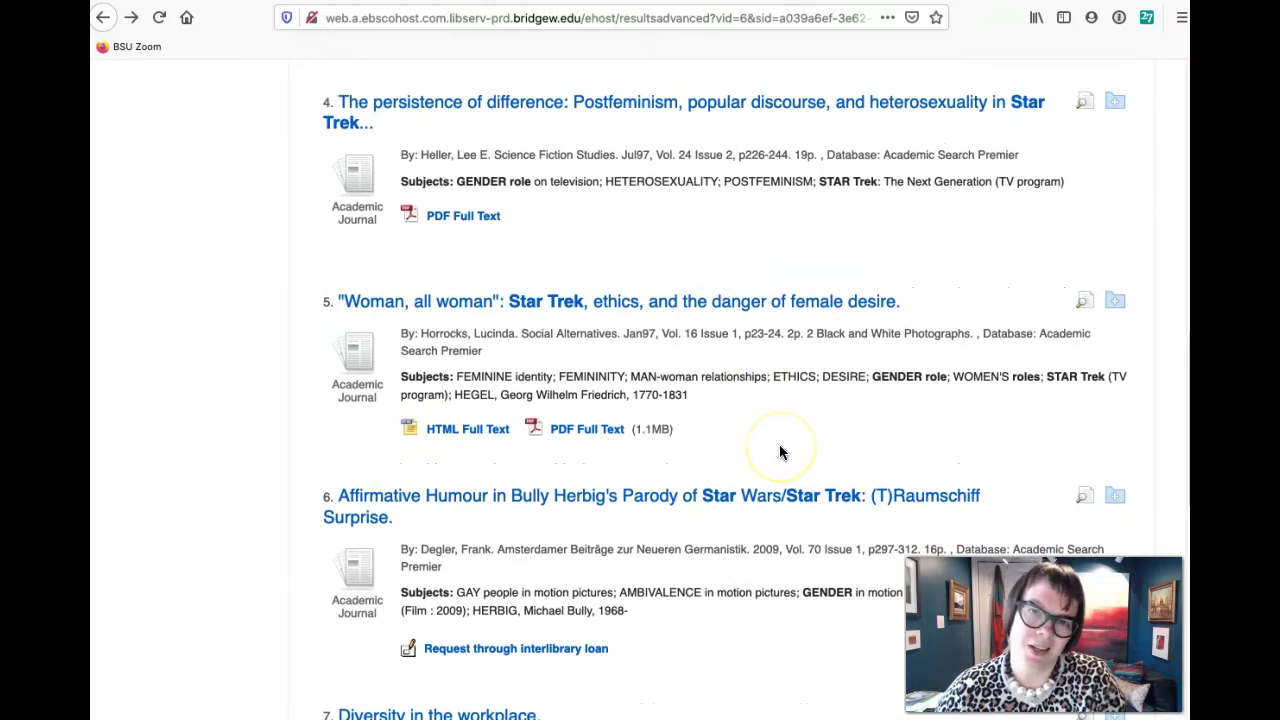
Open the detailed record of "The persistence of difference: Postfeminism, popular discourse, and heterosexuality in Star Trek..." and its PDF full text.
left_click(752, 100)
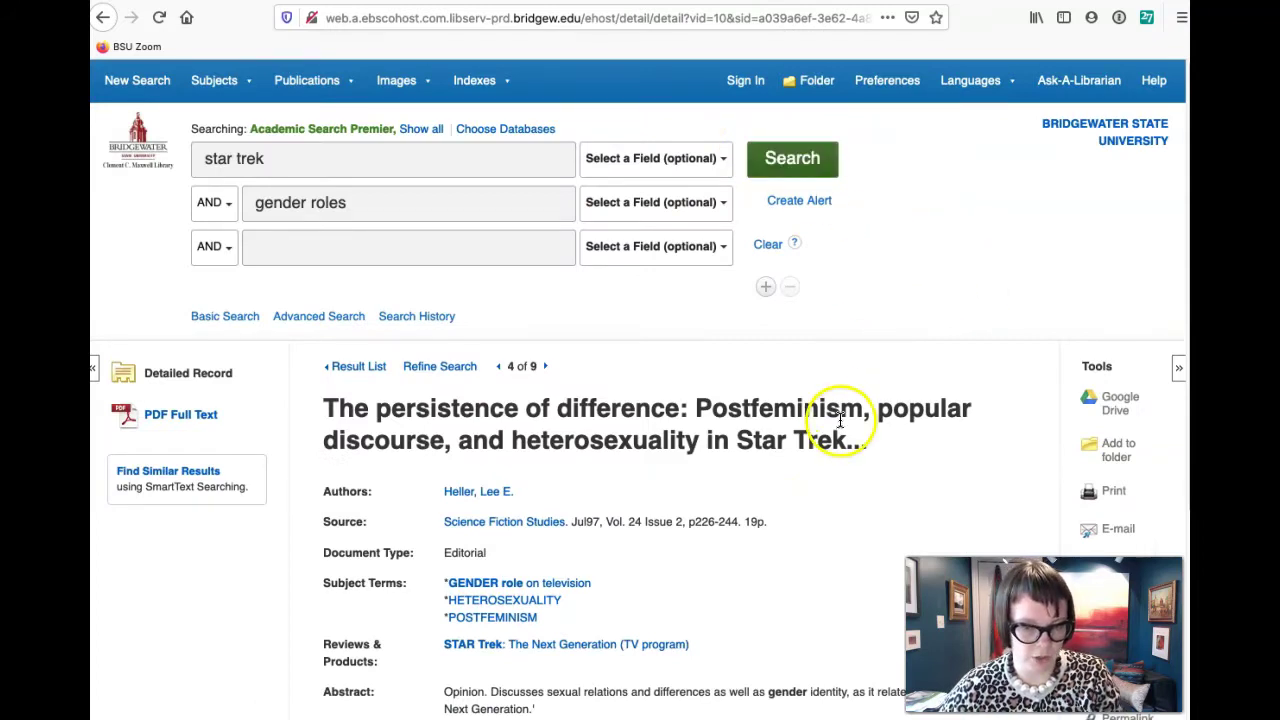
scroll(830, 420, "down", 3)
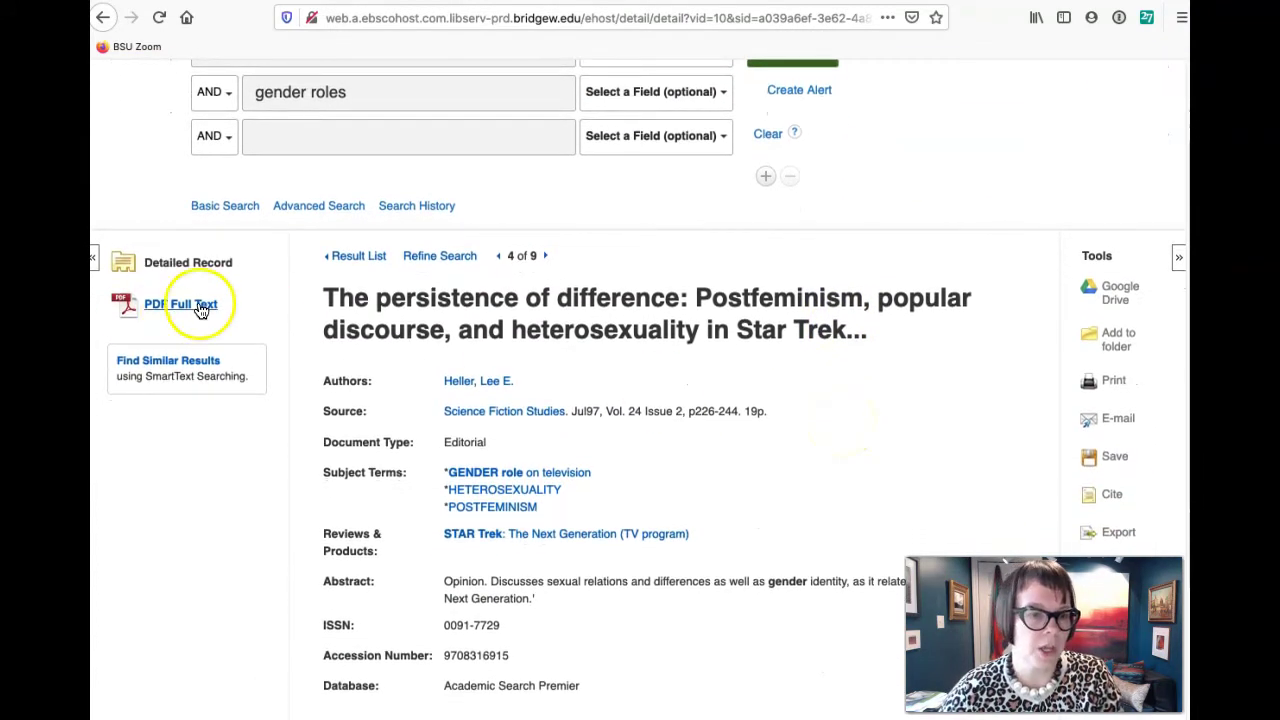
left_click(199, 307)
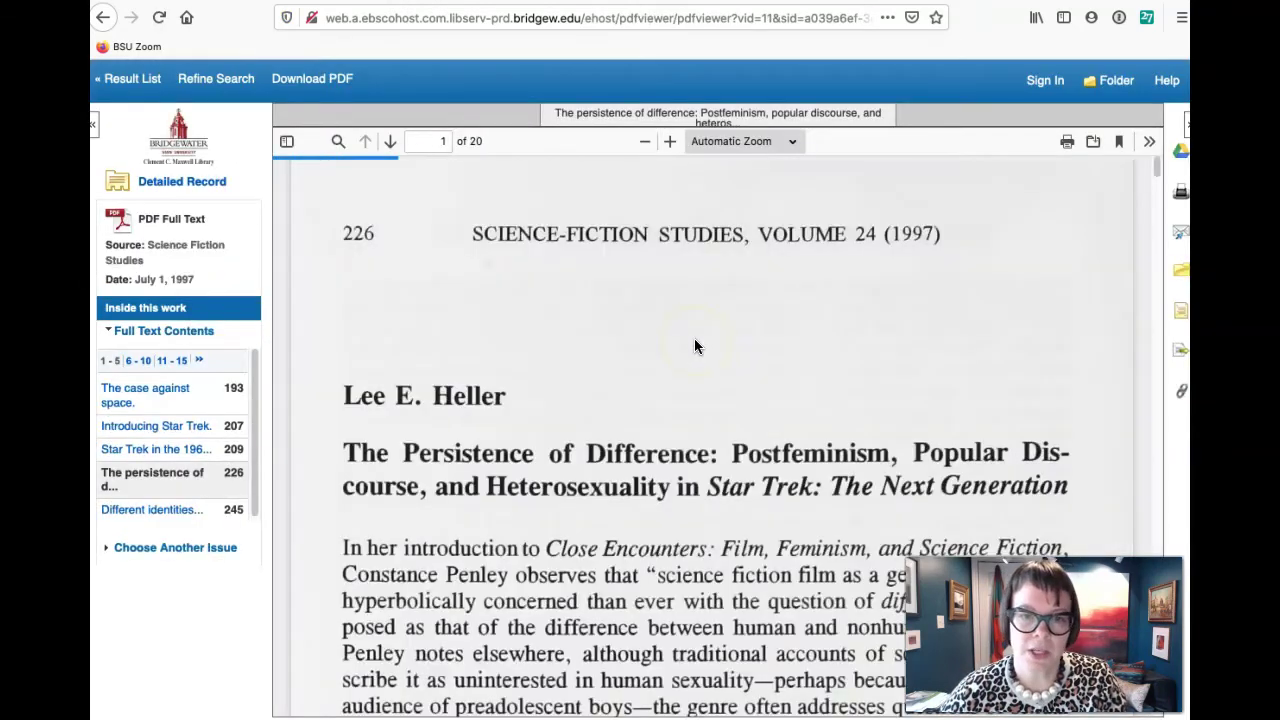
Skim the article's opening pages and examine the journal heading and title on its first page.
scroll(694, 346, "down", 3)
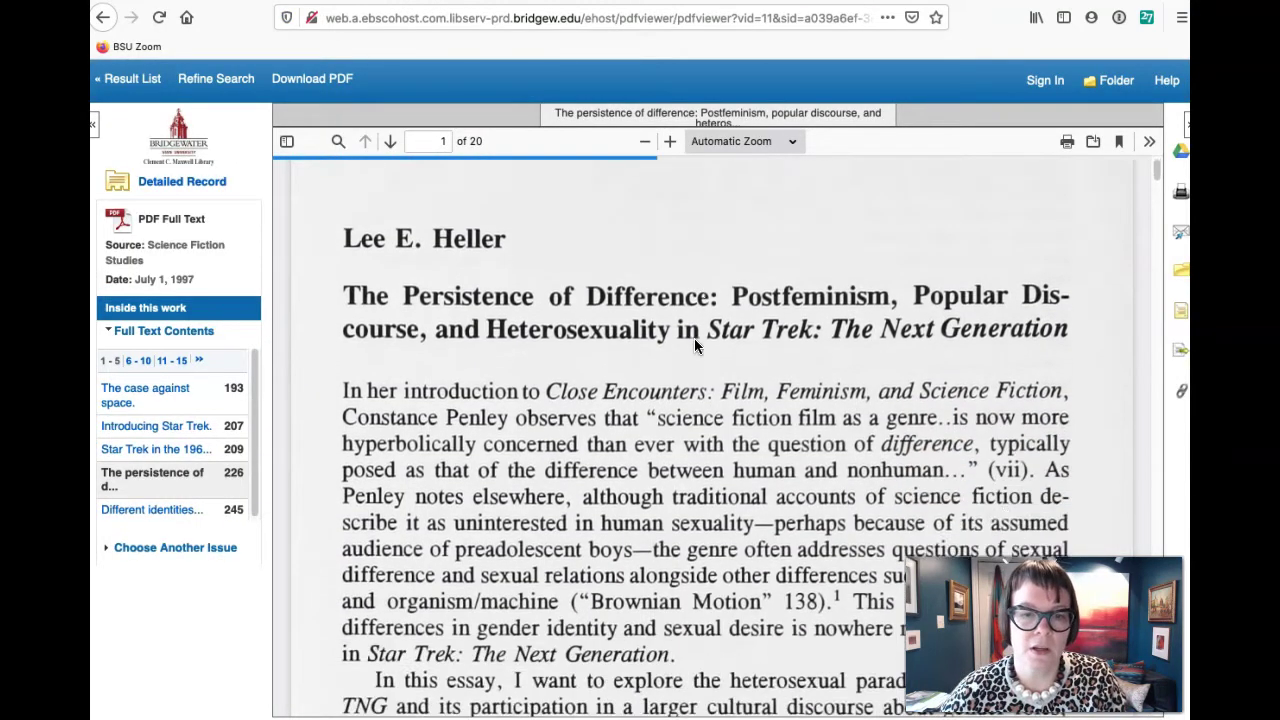
scroll(743, 344, "down", 15)
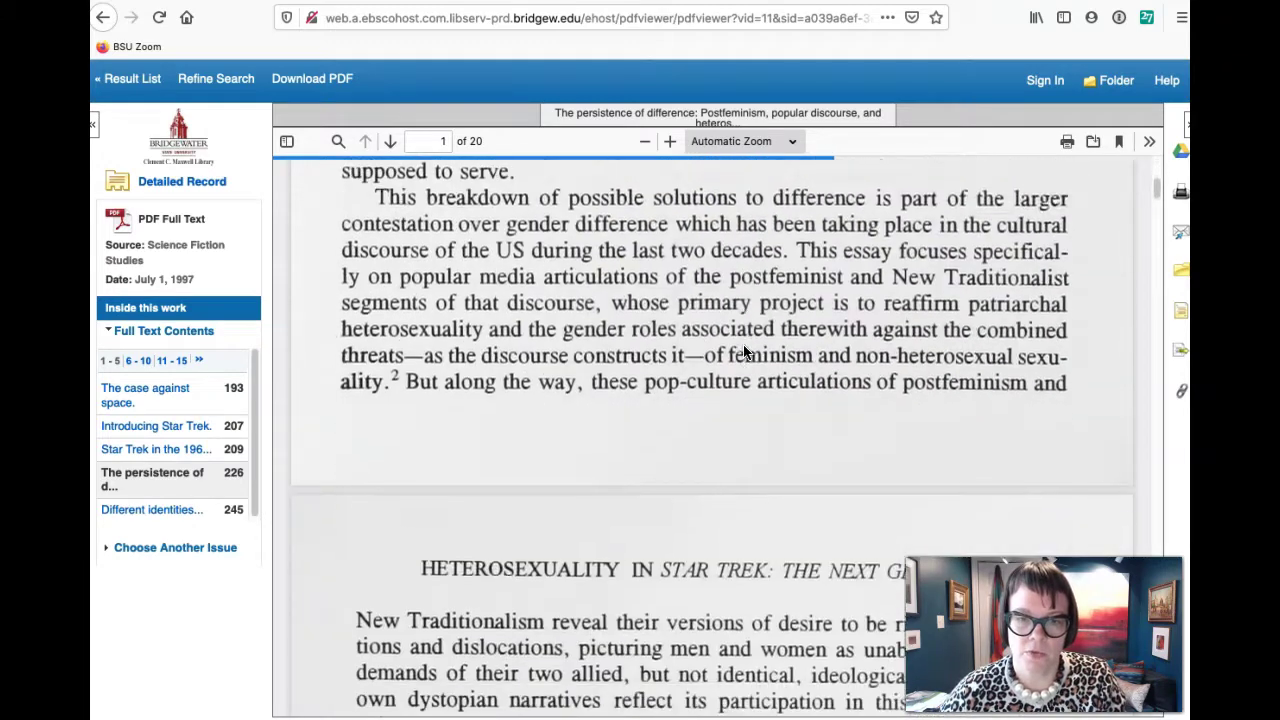
scroll(740, 352, "down", 4)
scroll(725, 357, "up", 6)
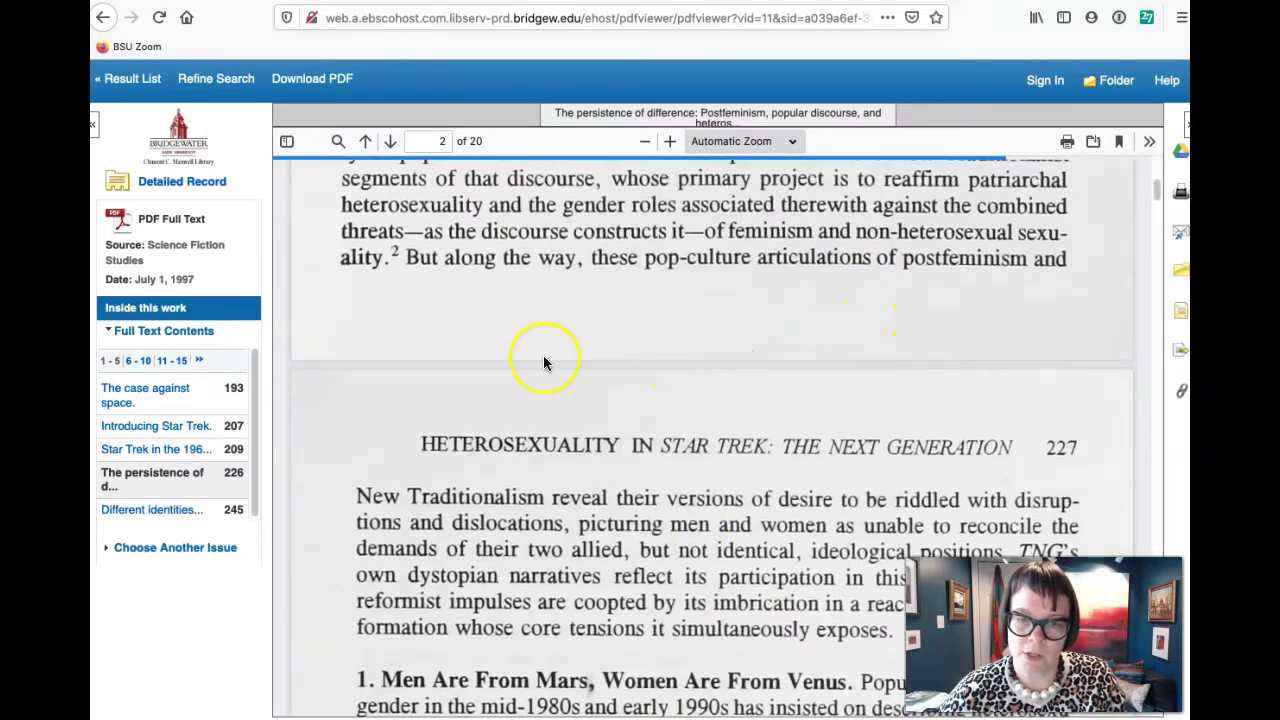
scroll(614, 400, "up", 15)
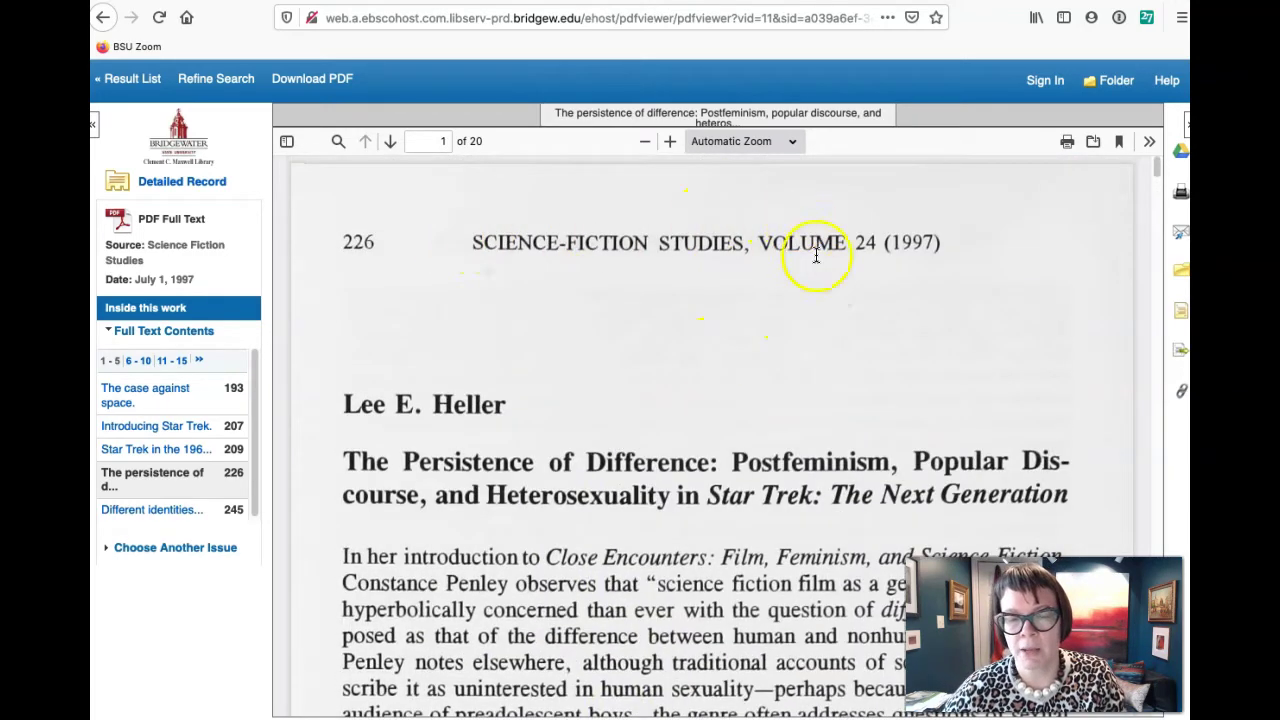
Skim through the PDF to page 19 and examine the article's Works Cited list.
scroll(878, 338, "down", 4)
scroll(878, 338, "down", 20)
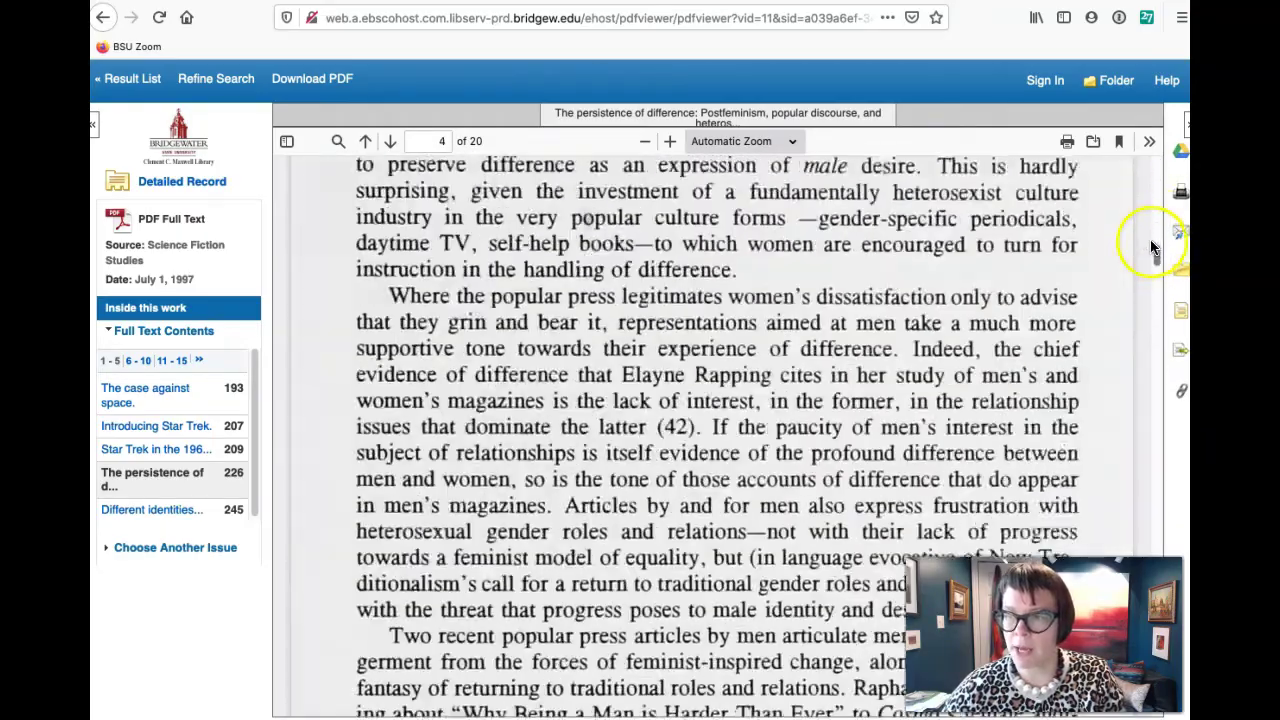
left_click_drag(1143, 243, 1160, 590)
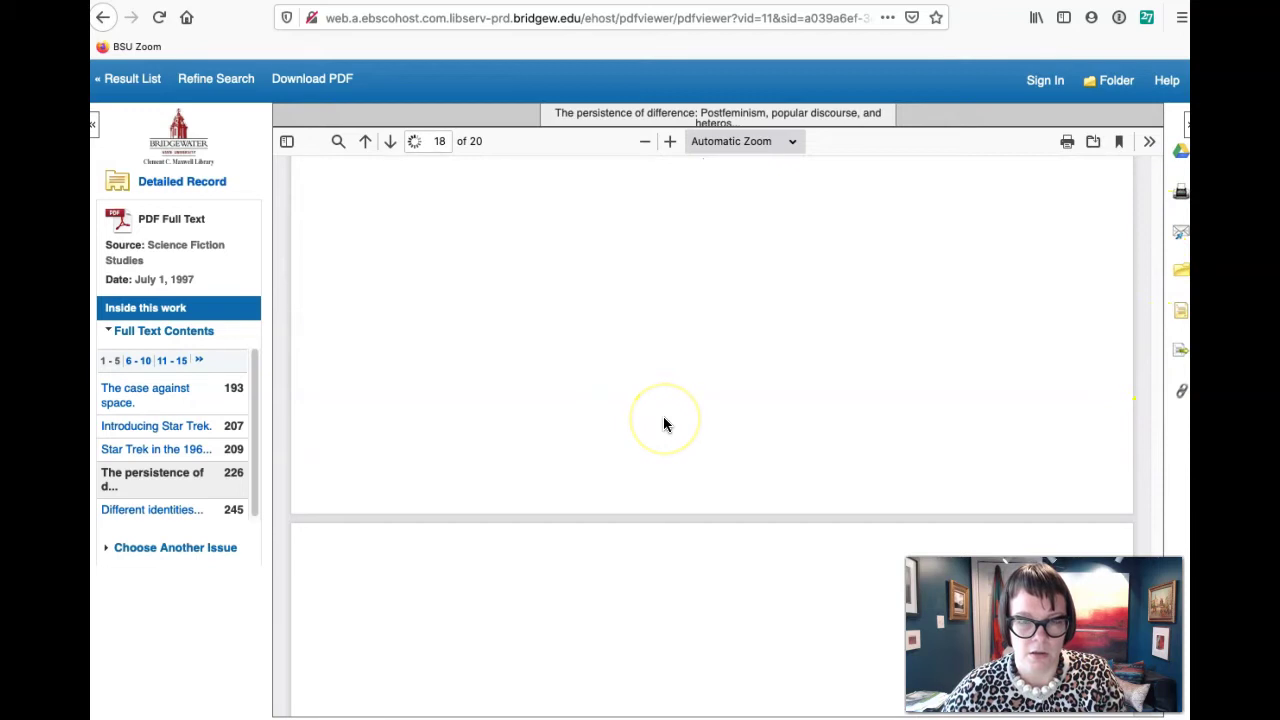
scroll(664, 424, "down", 5)
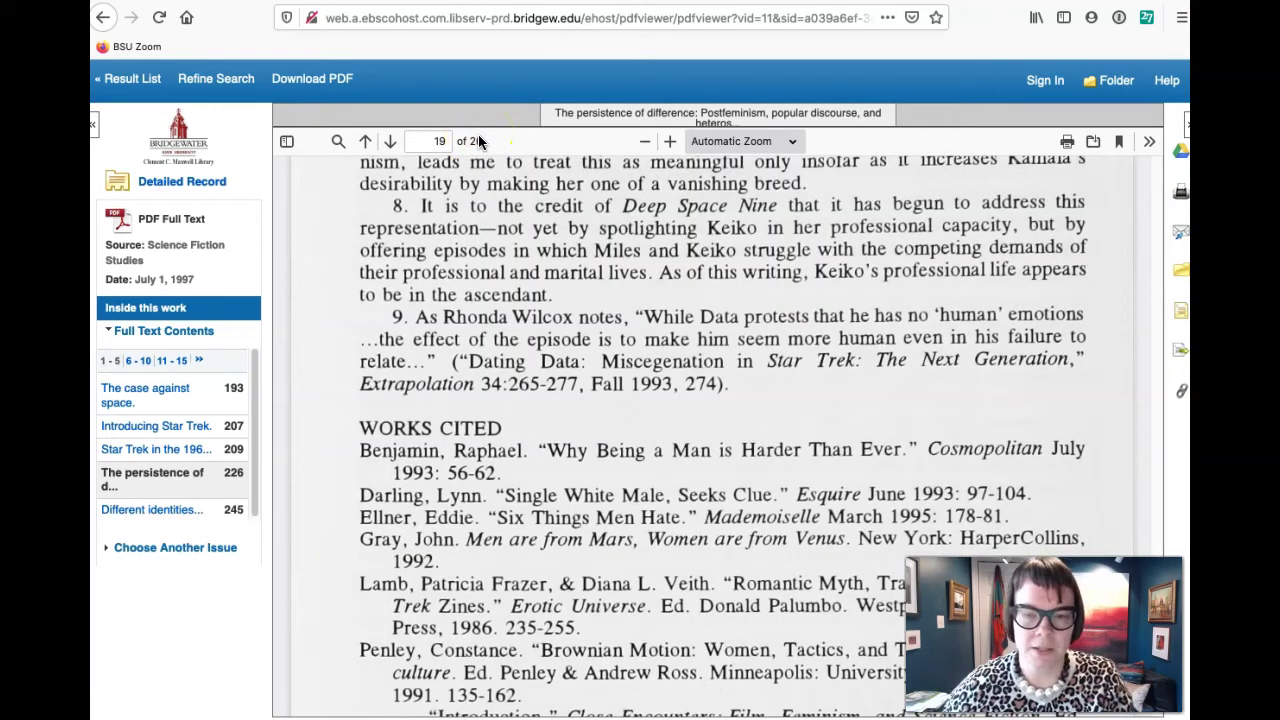
scroll(600, 320, "down", 10)
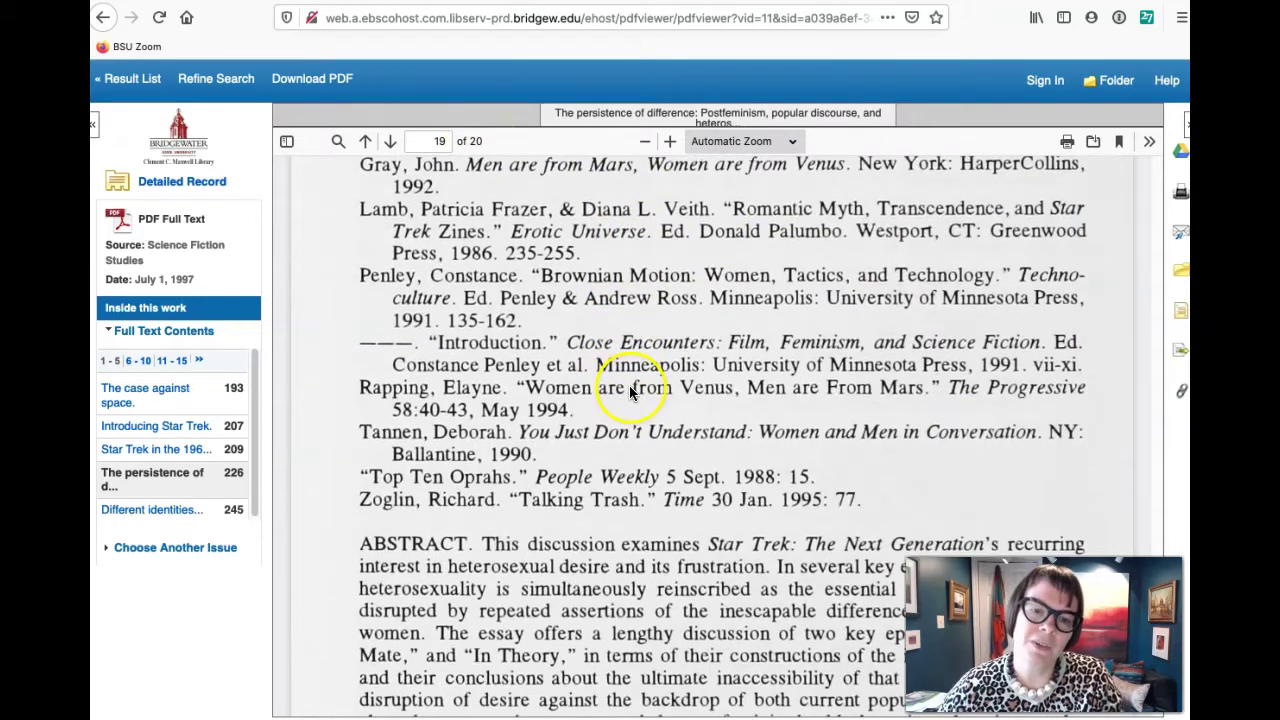
scroll(629, 390, "down", 2)
scroll(630, 397, "up", 6)
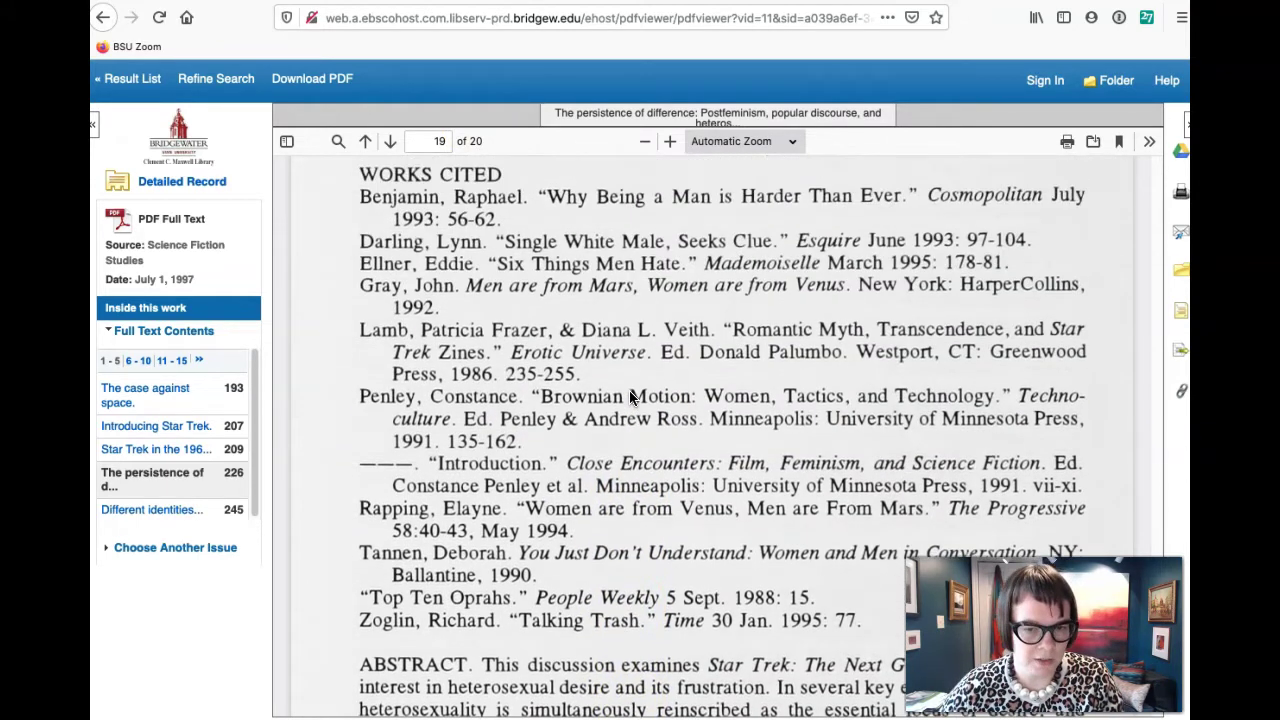
scroll(629, 397, "up", 1)
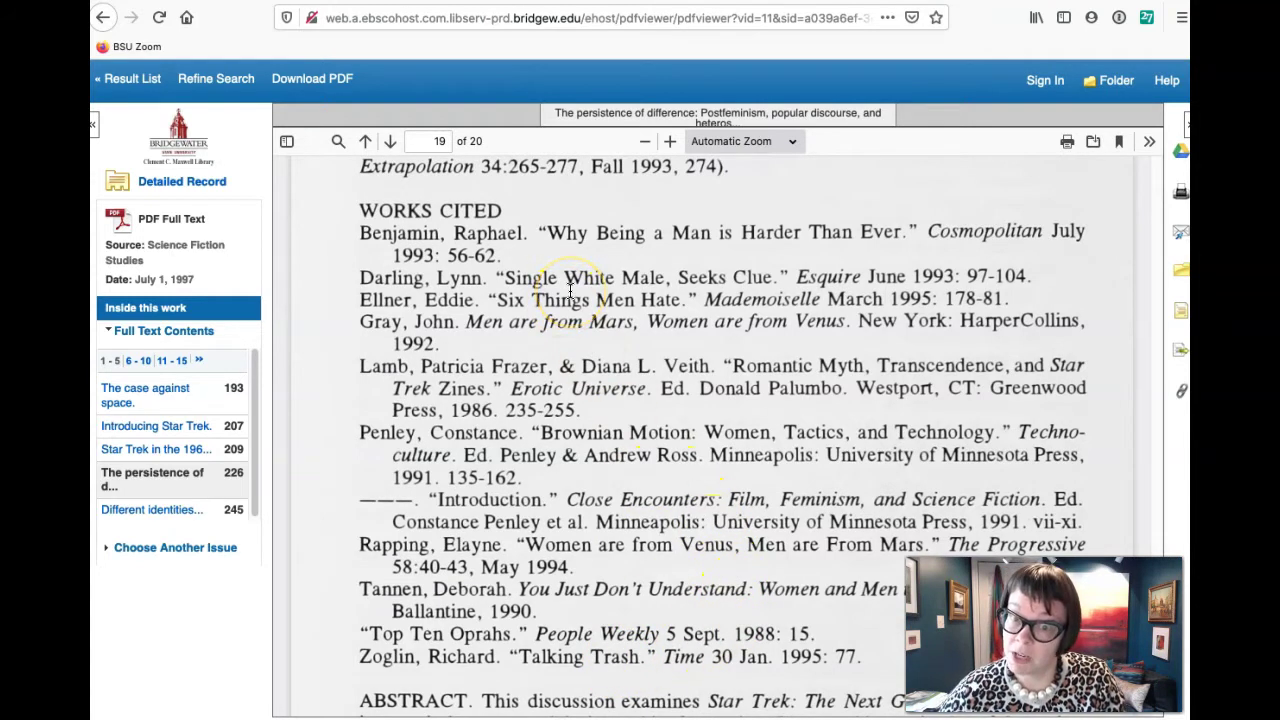
Skim back through the article's endnotes and conclusion, and return to the result list.
scroll(570, 290, "up", 8)
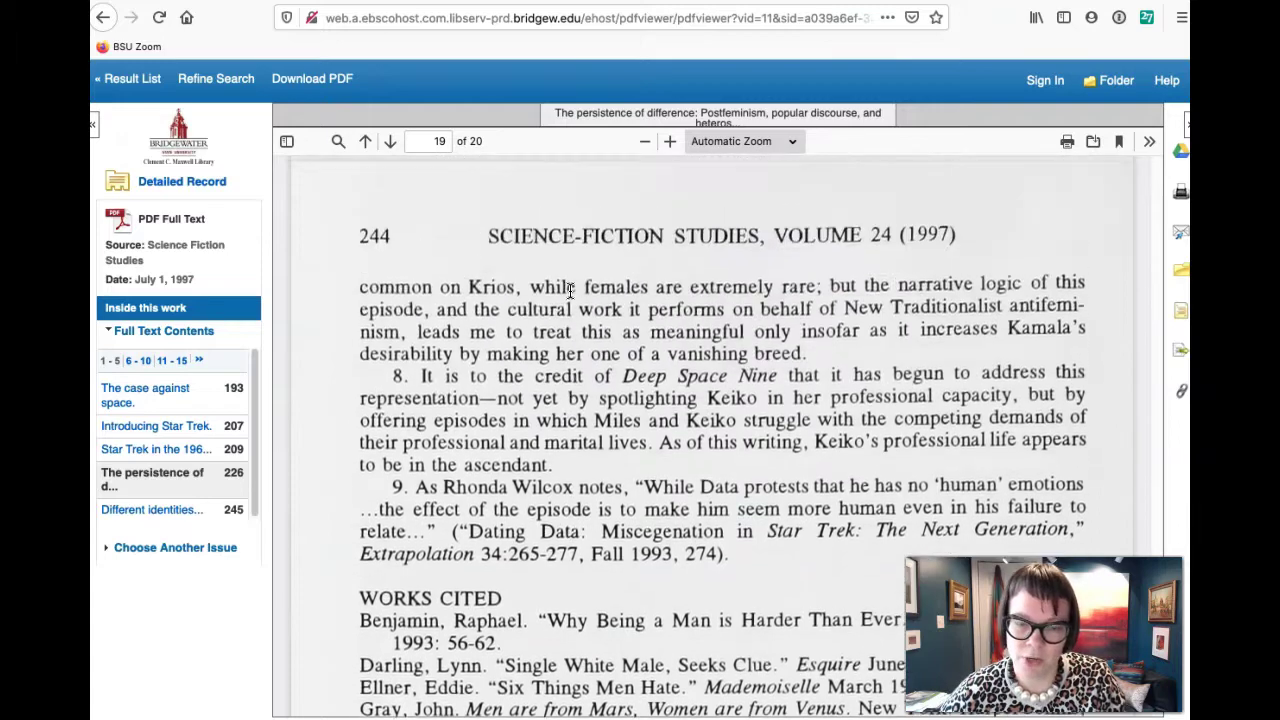
scroll(570, 290, "up", 20)
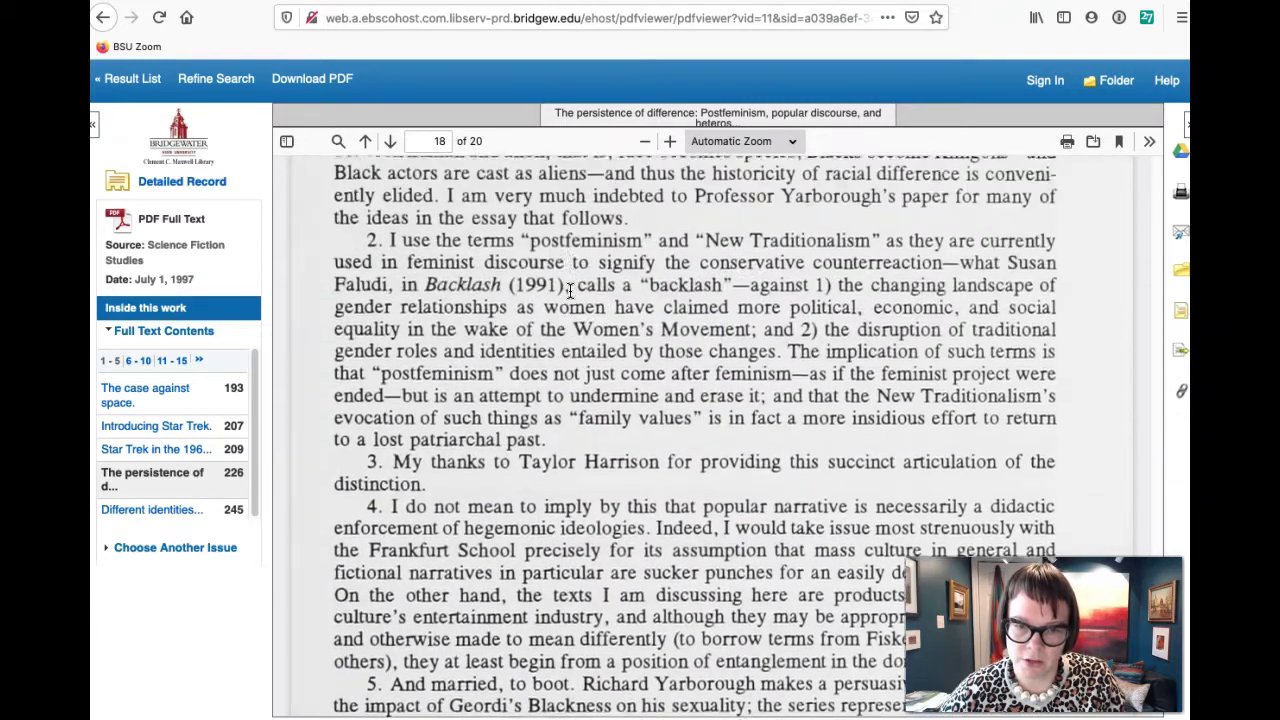
scroll(570, 290, "up", 12)
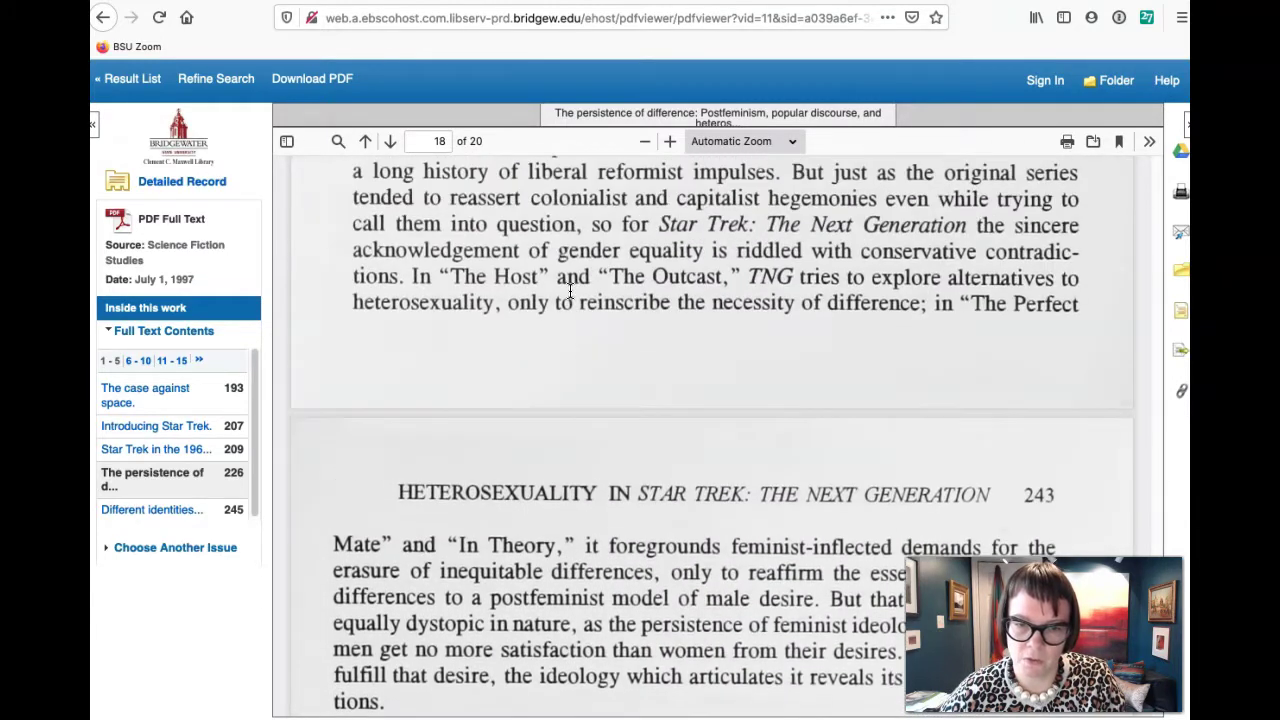
left_click(106, 20)
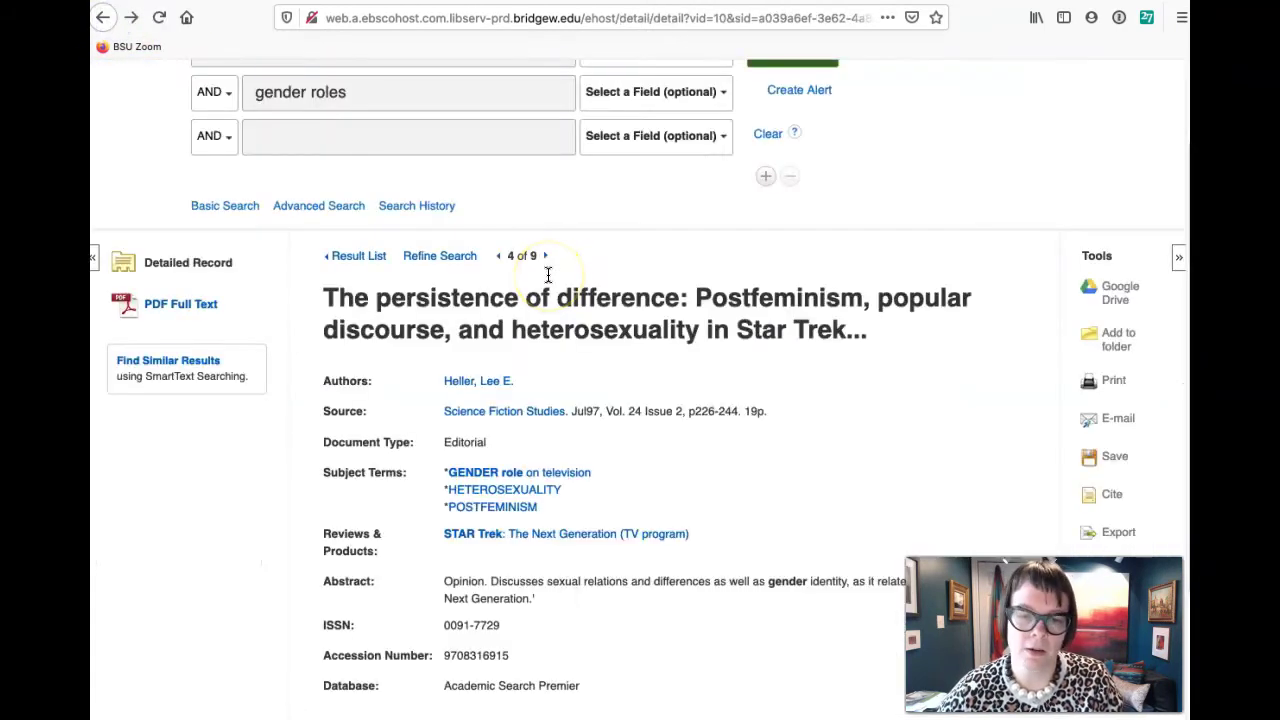
left_click(103, 18)
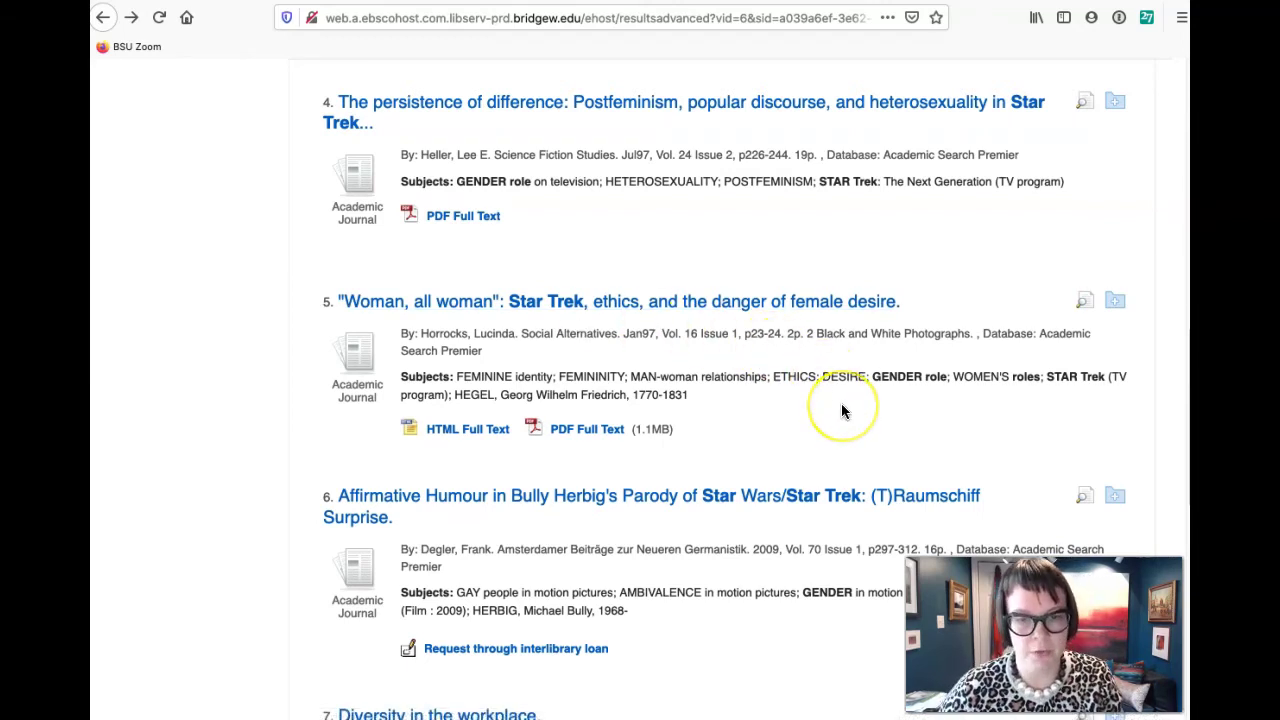
Review the source types and full-text options of results 5 to 9, and return to the search fields.
scroll(841, 410, "down", 3)
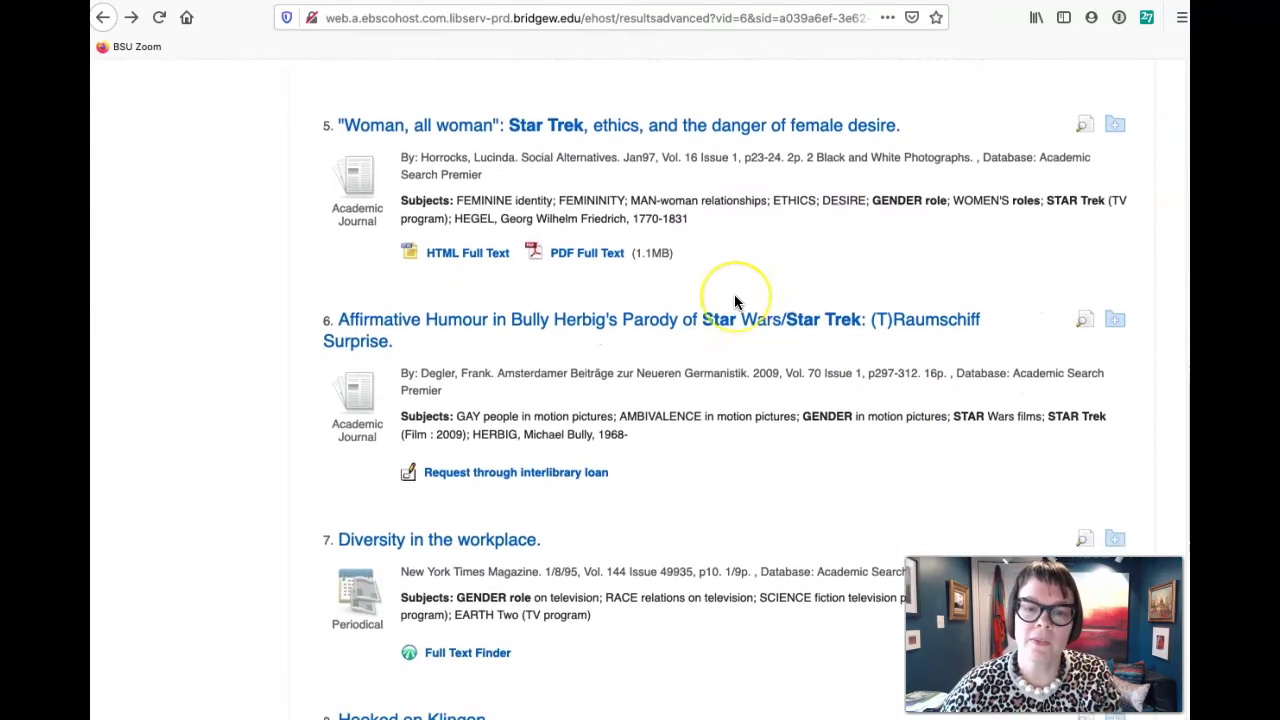
scroll(737, 300, "down", 3)
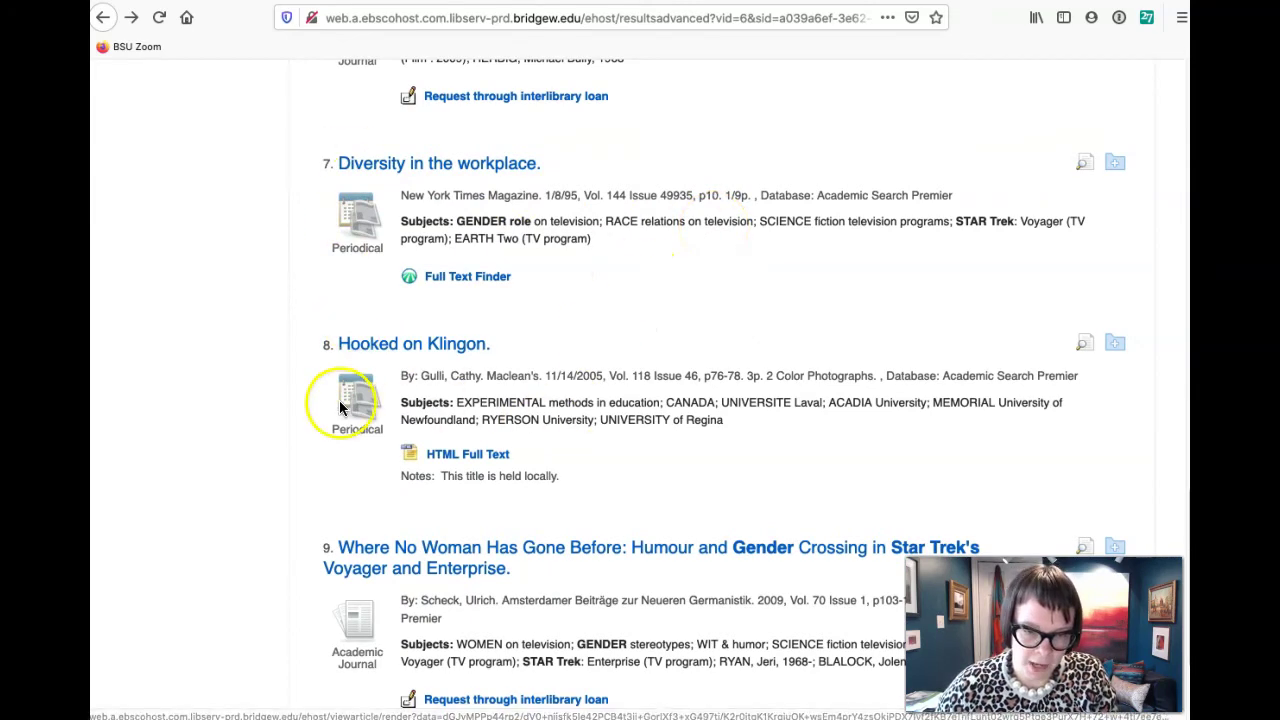
scroll(959, 430, "down", 4)
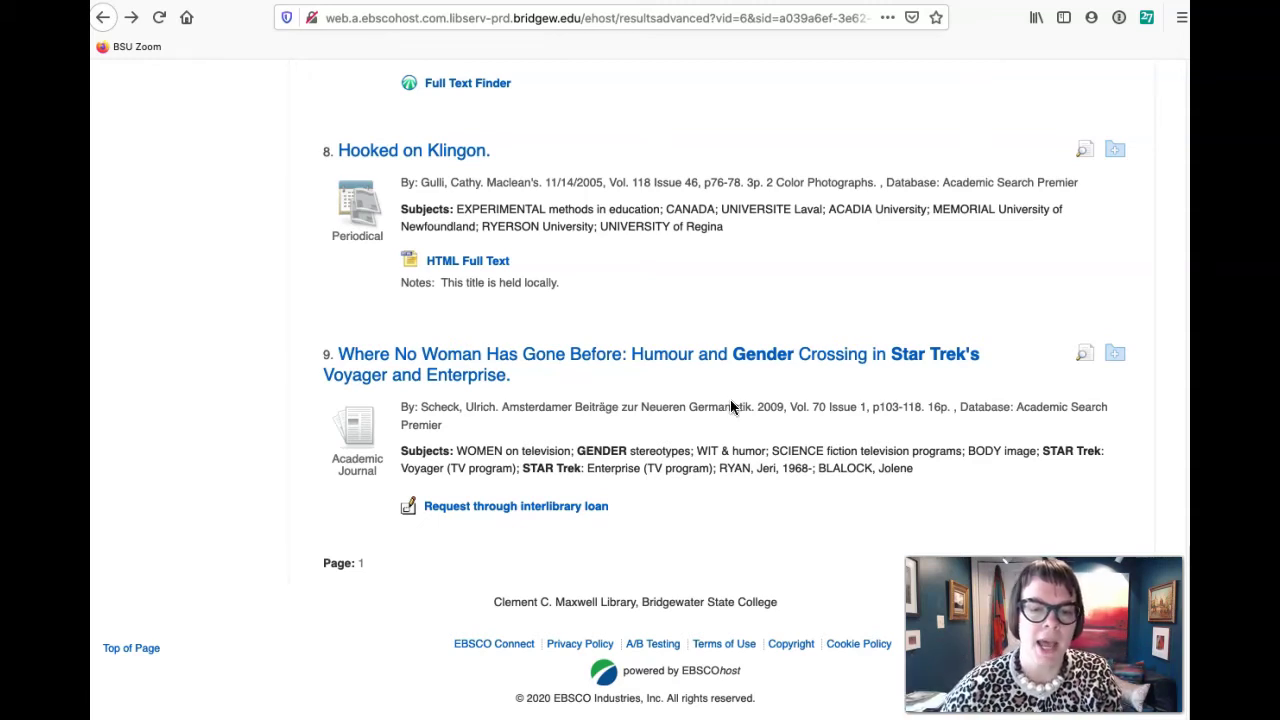
scroll(749, 240, "up", 15)
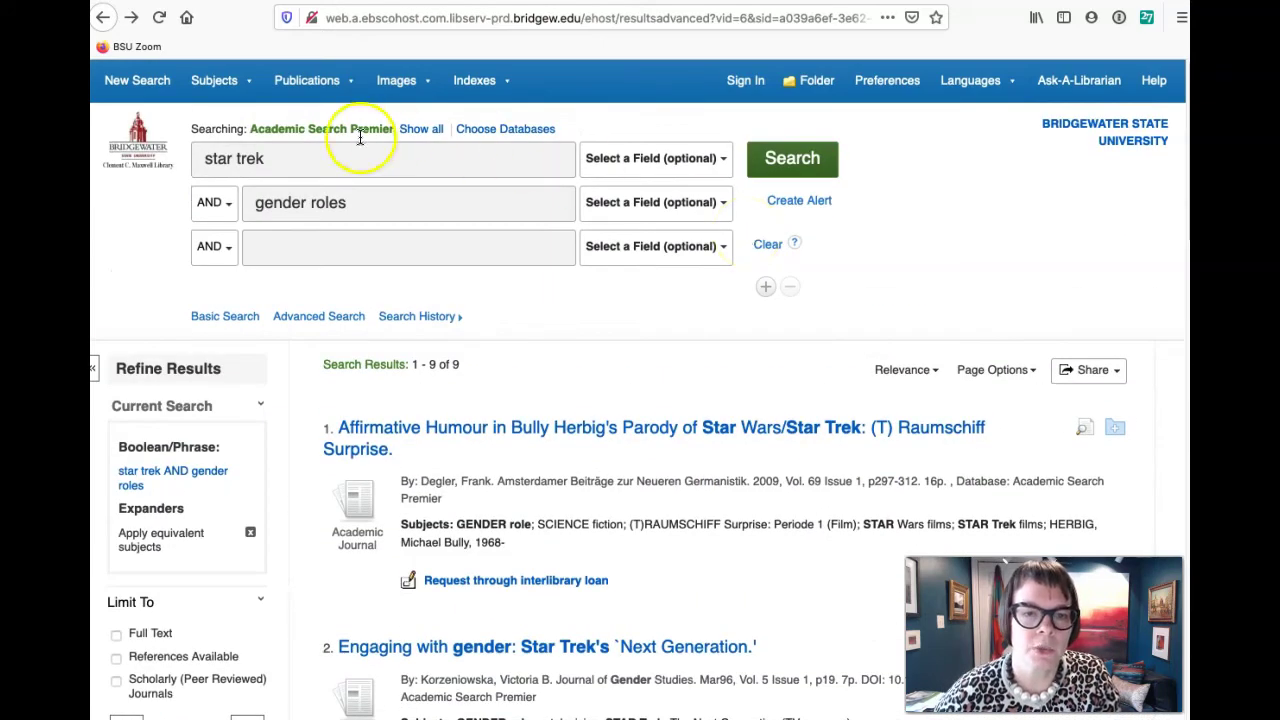
Remove "gender roles" from the search and rerun it for "star trek" alone.
triple_click(446, 199)
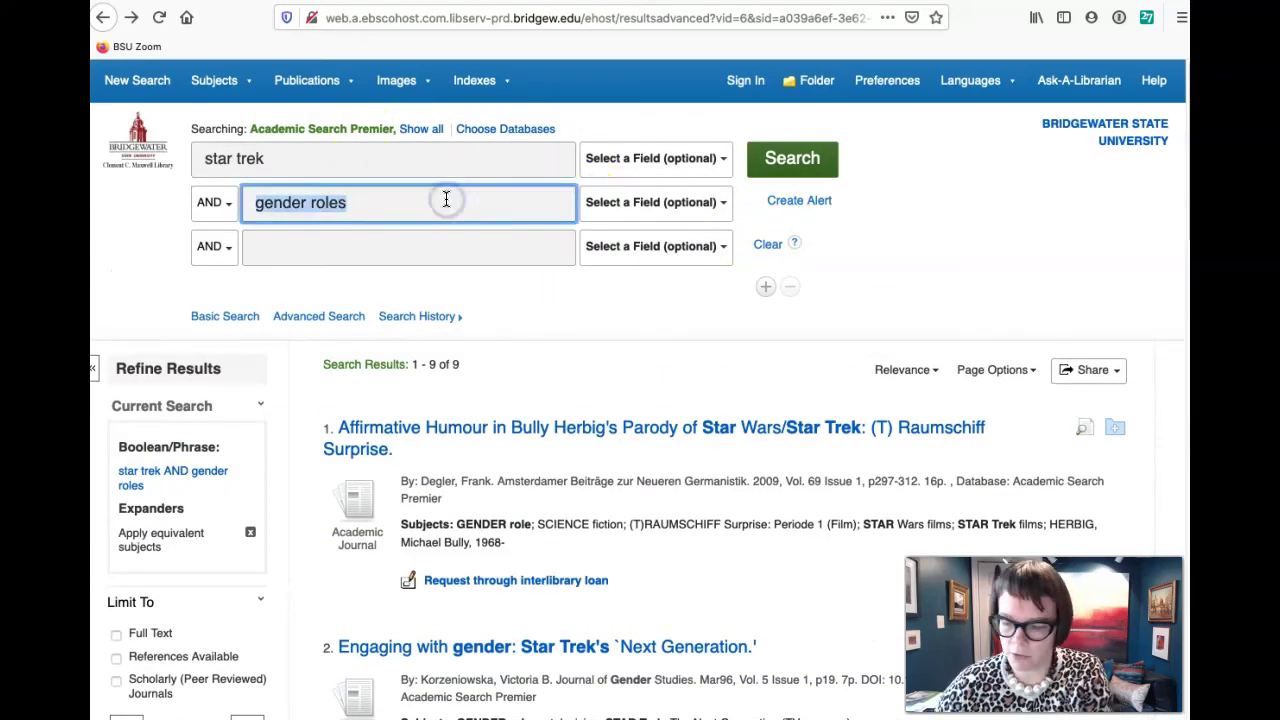
key("BackSpace")
left_click(777, 168)
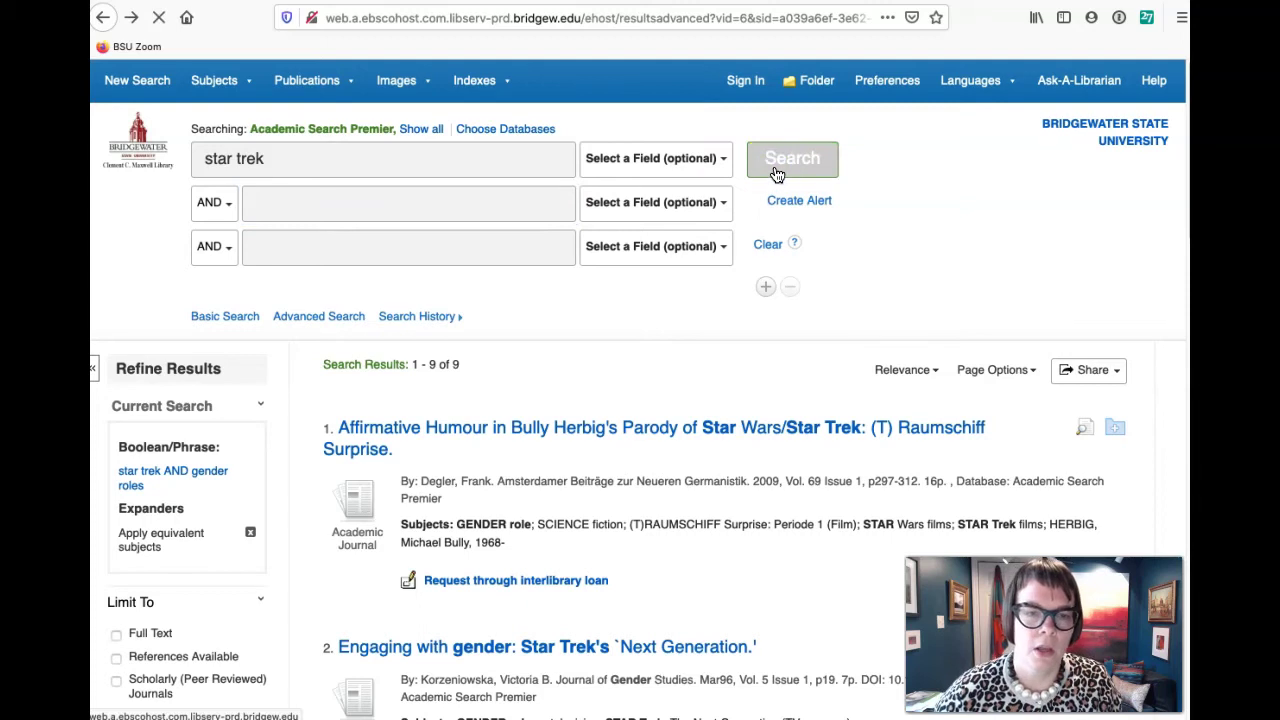
Start an interlibrary loan request for "The final frontier: imagining queer futurity in Star Trek" and log on with the saved BSU username and password.
scroll(772, 264, "down", 4)
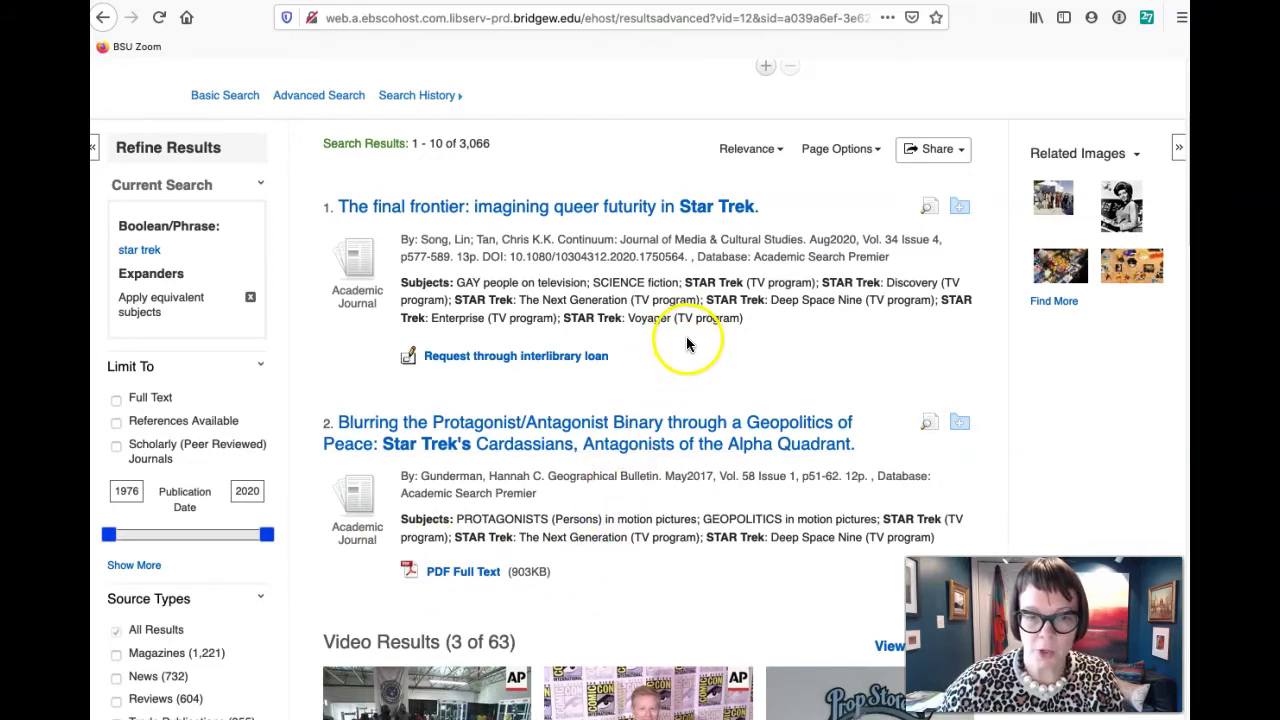
left_click(541, 360)
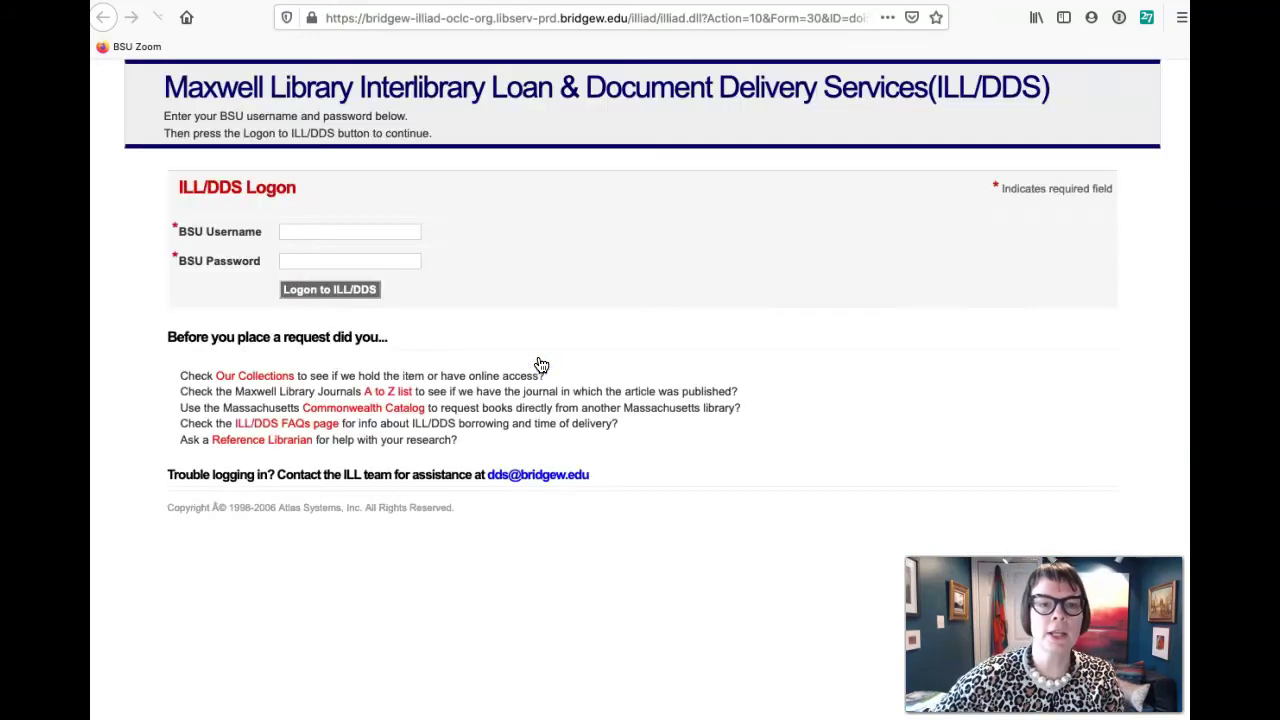
left_click(375, 231)
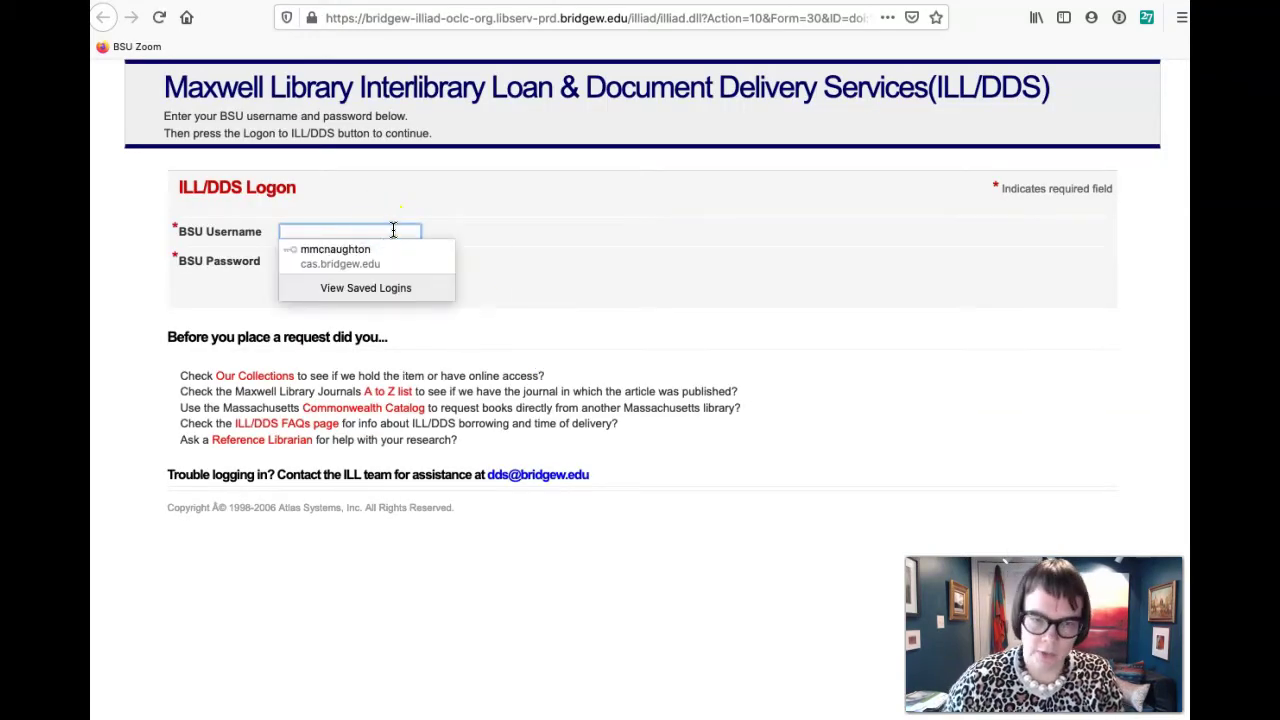
left_click(388, 258)
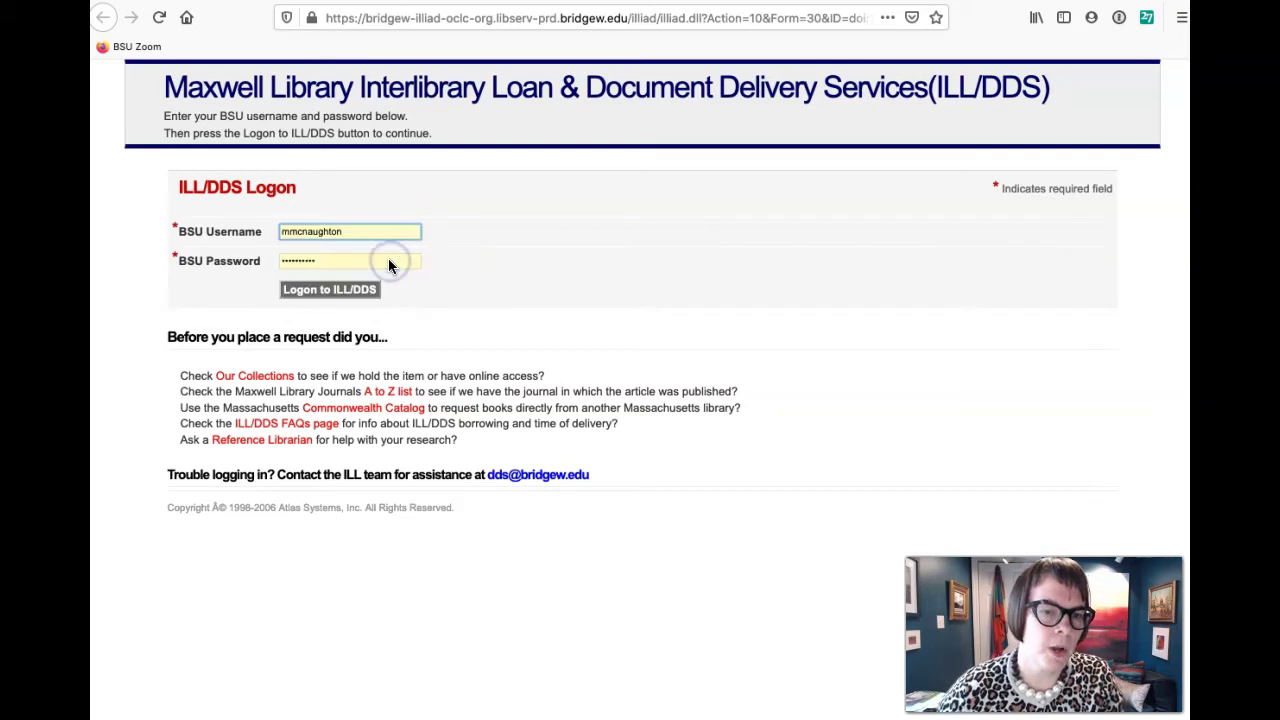
left_click(223, 240)
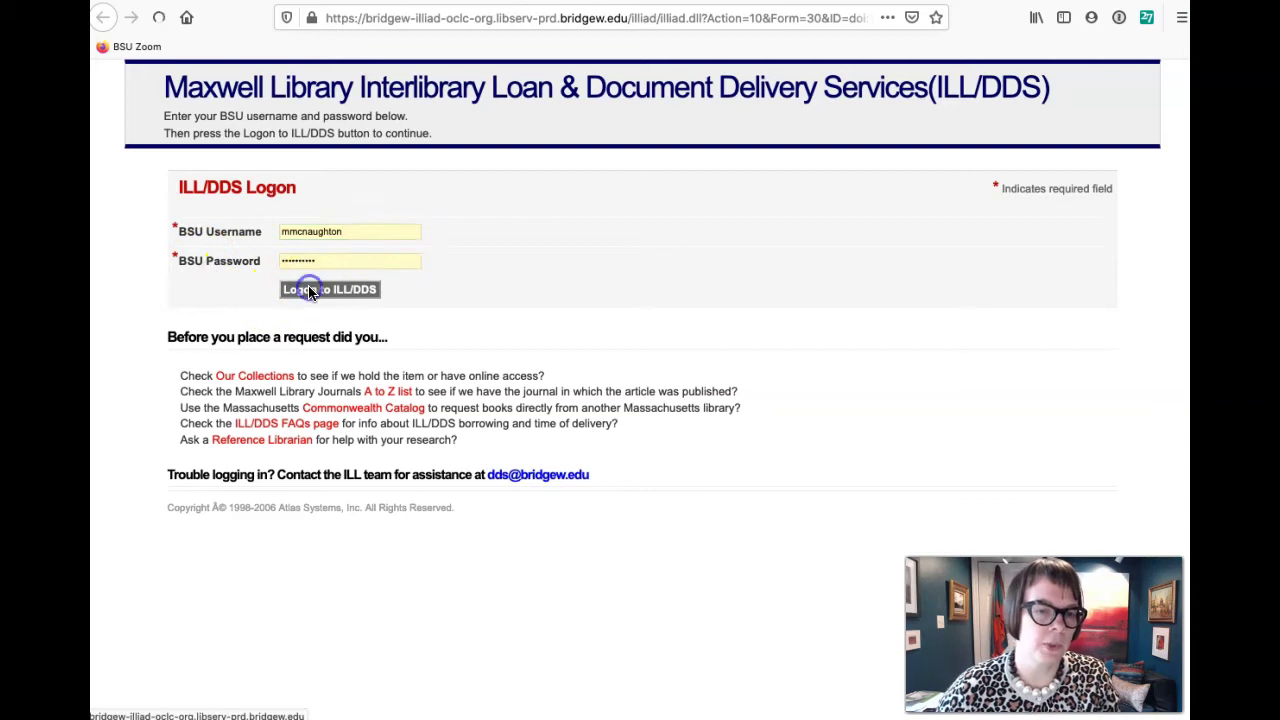
left_click(310, 290)
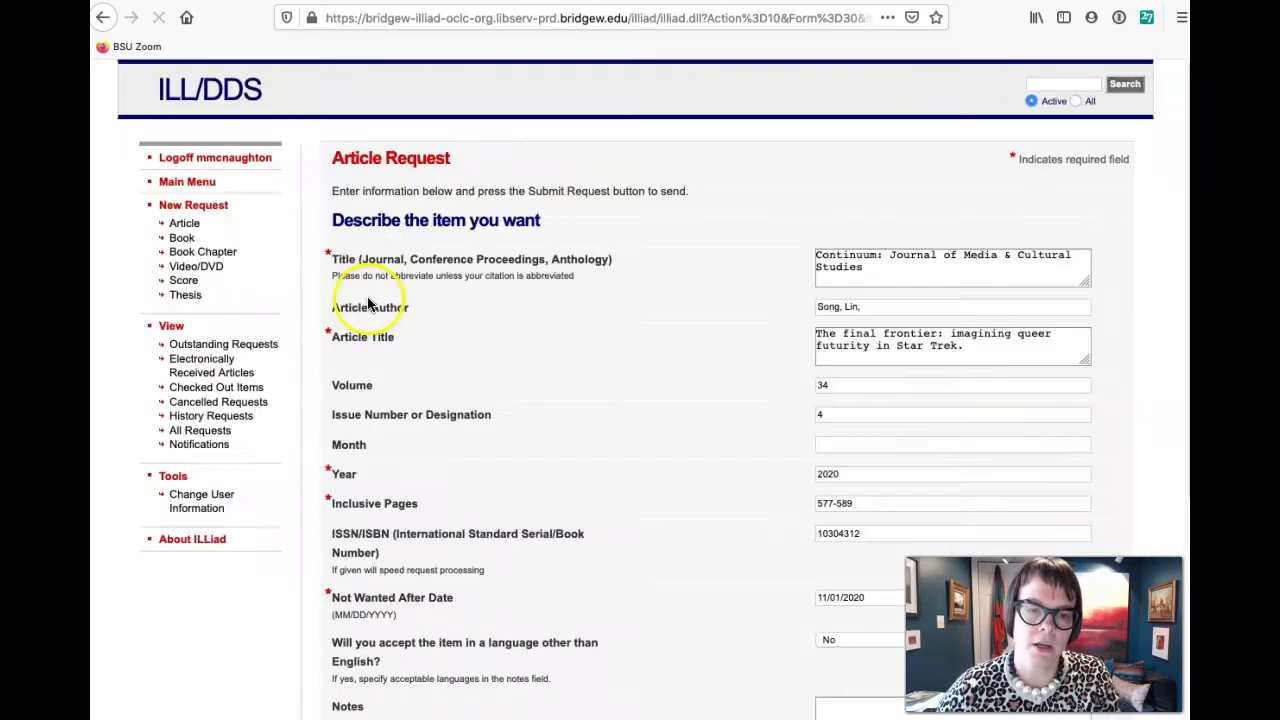
Review the prefilled Article Request form from the journal title through the citation source fields.
scroll(725, 313, "down", 4)
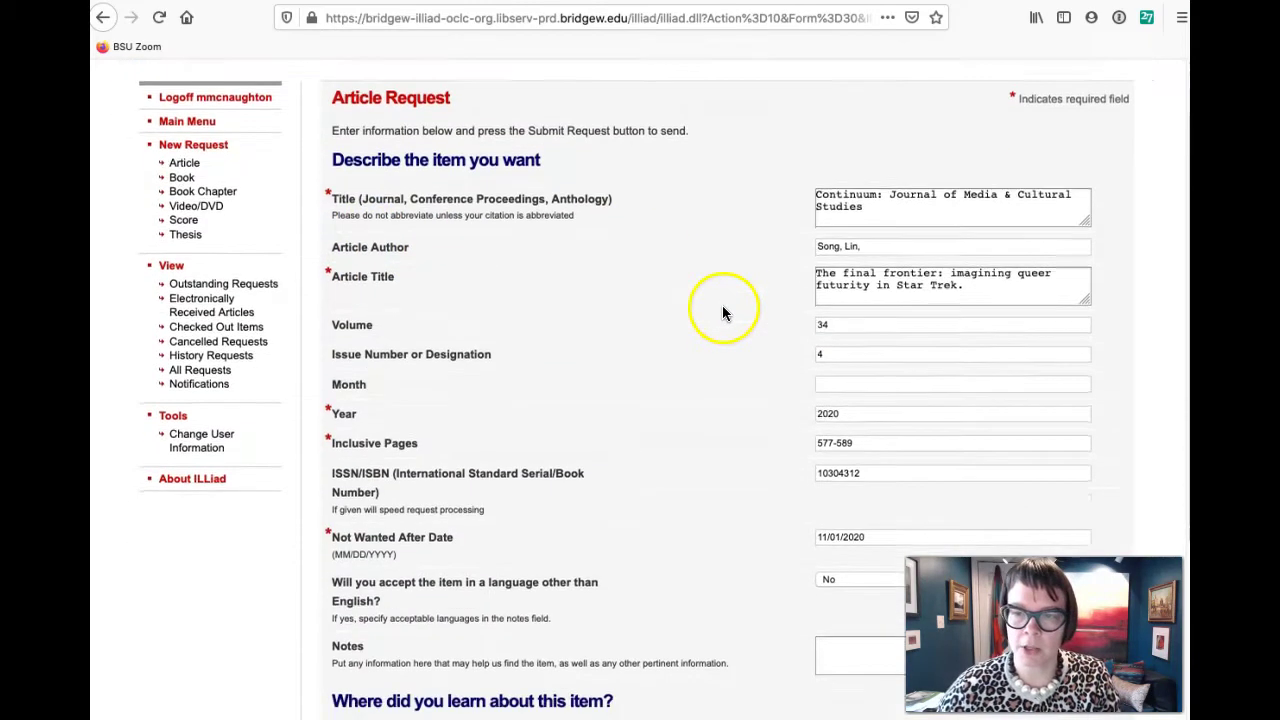
scroll(928, 210, "down", 3)
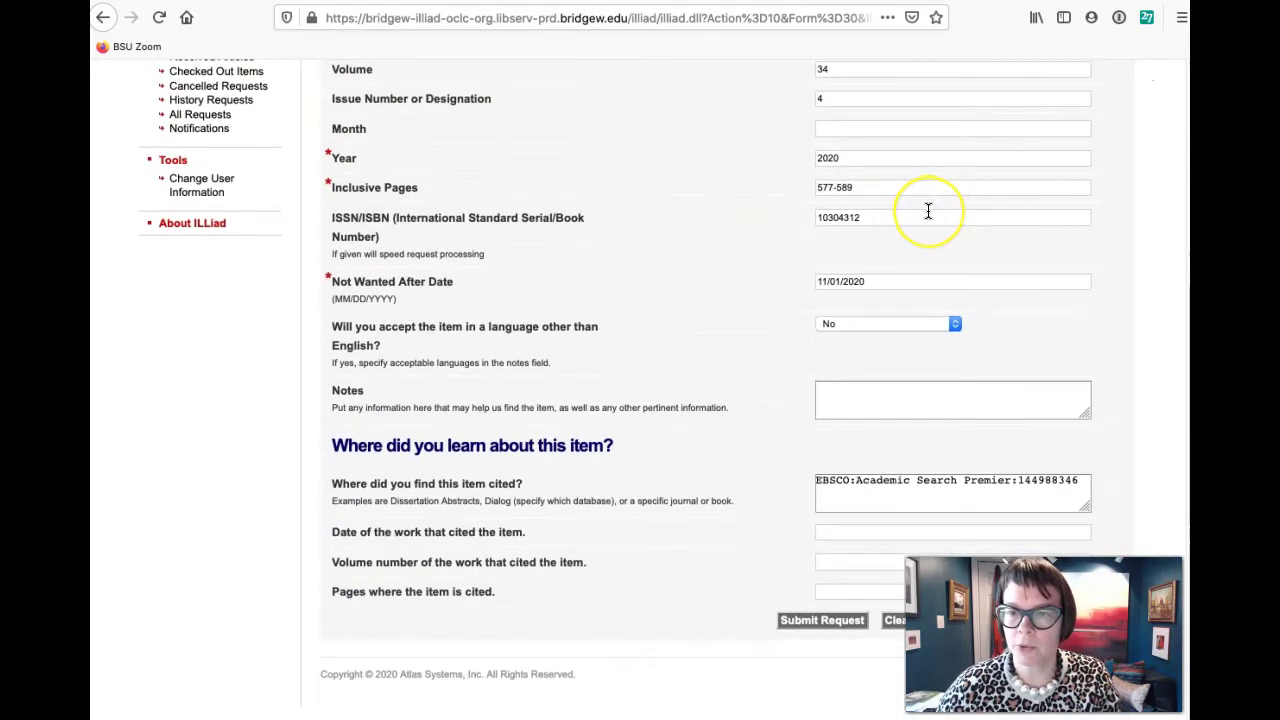
left_click(815, 620)
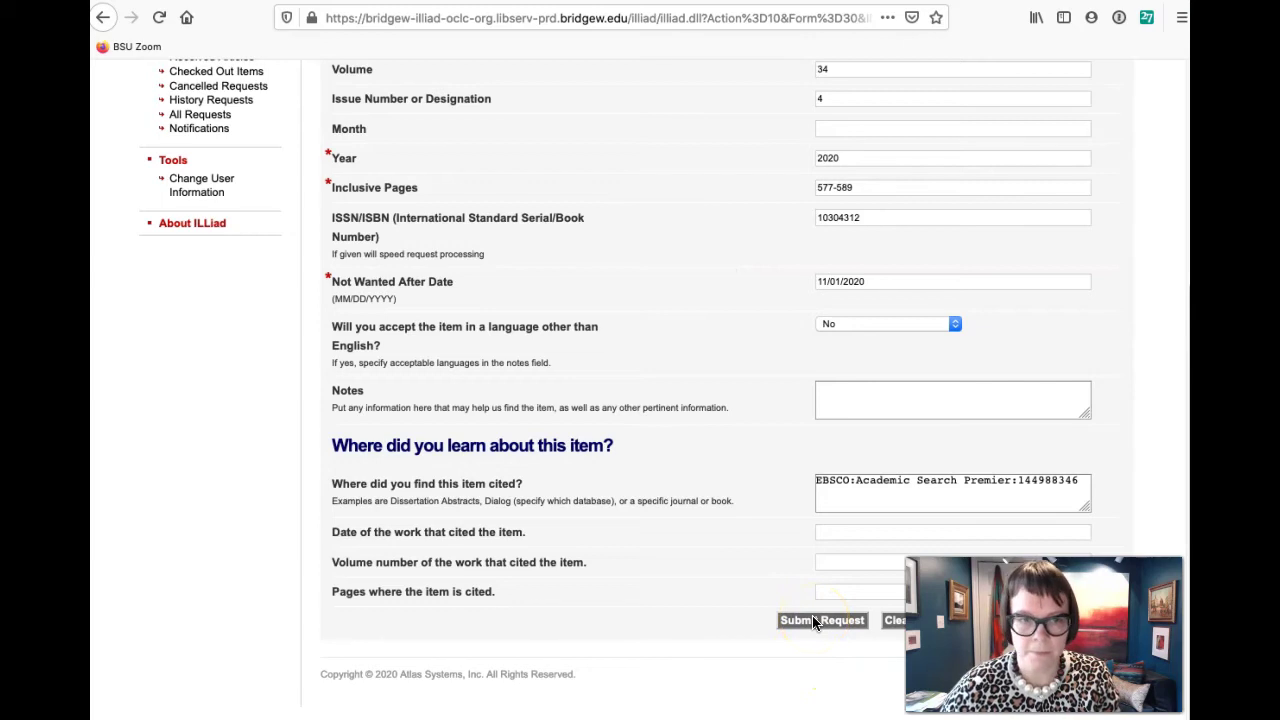
scroll(705, 595, "up", 5)
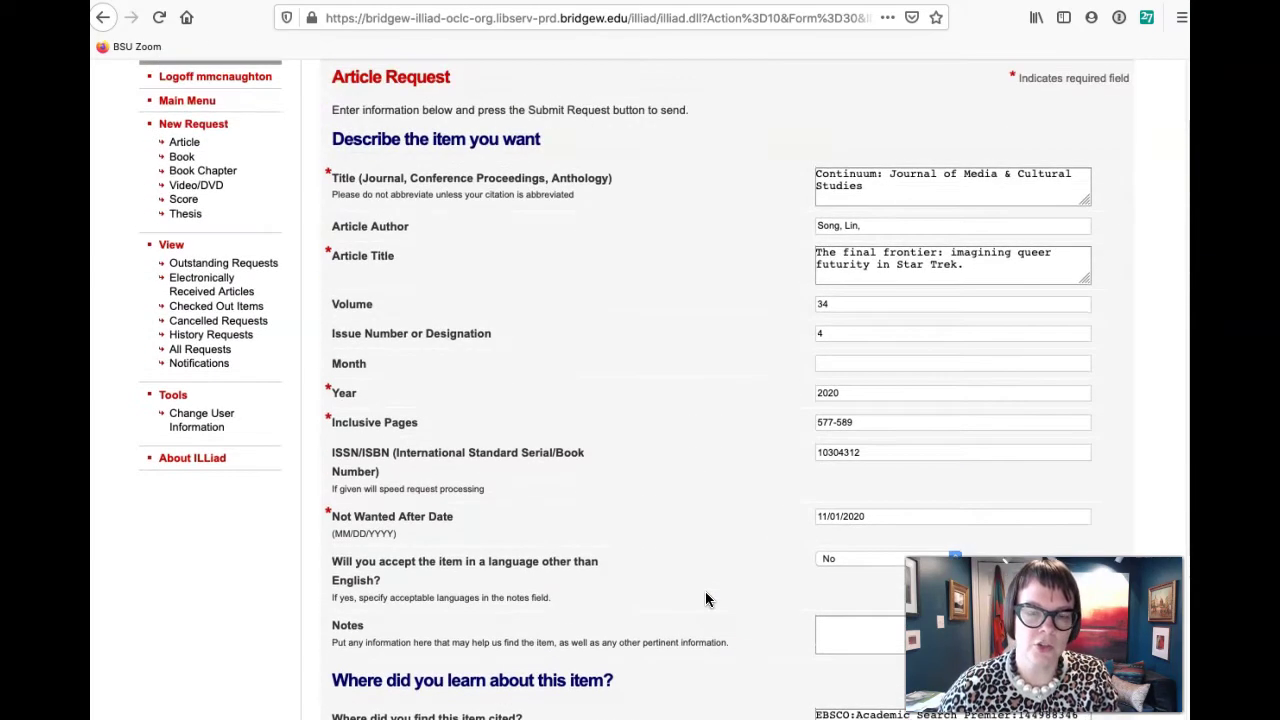
scroll(705, 598, "up", 2)
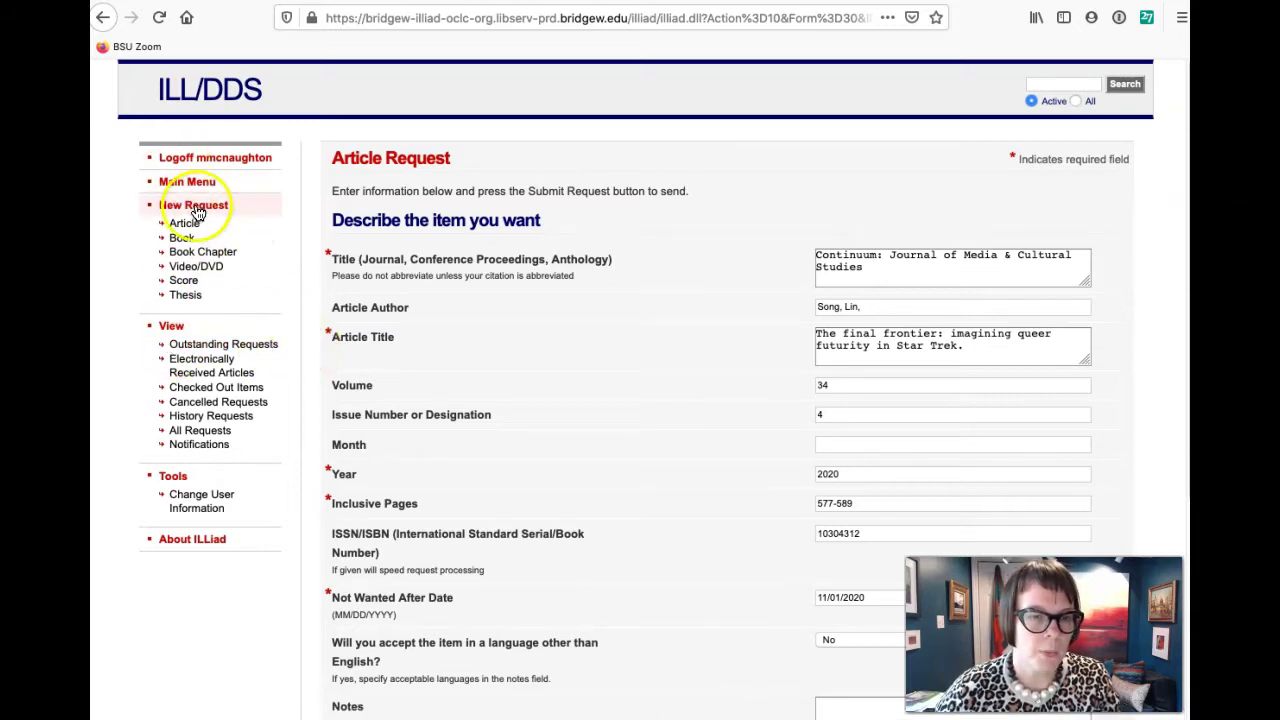
View the list of electronically received articles in the ILL account, and return to the "star trek" search results.
left_click(232, 378)
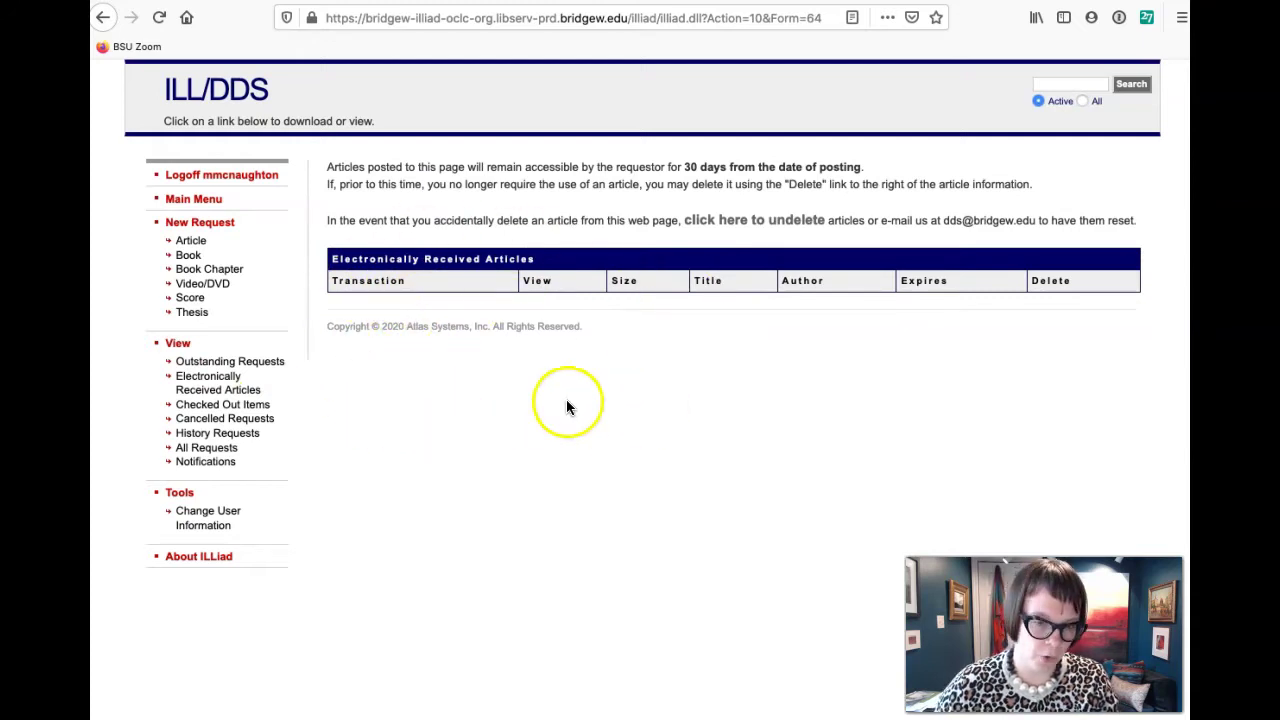
left_click(103, 17)
left_click(103, 17)
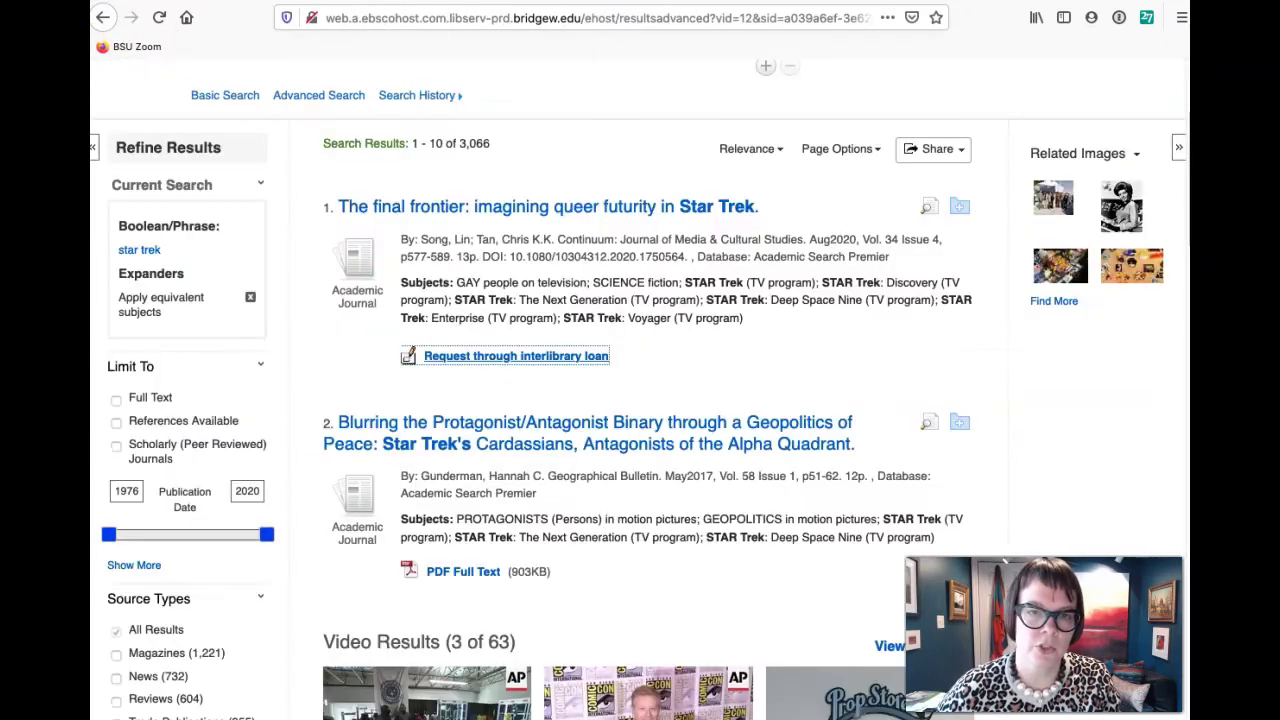
Open the Wiley Online Library journal page for result 5, "(Un)Conventional Voyages?", through Full Text Finder.
scroll(770, 245, "down", 1)
scroll(771, 245, "down", 10)
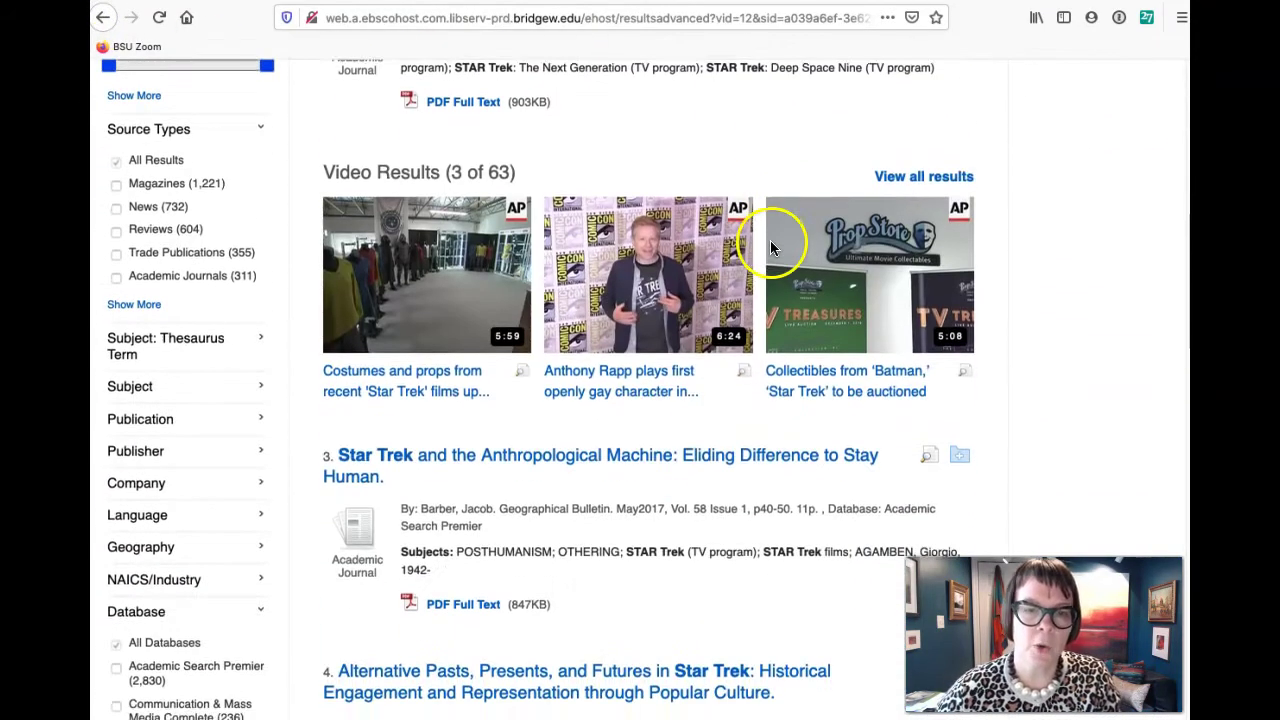
scroll(771, 243, "down", 5)
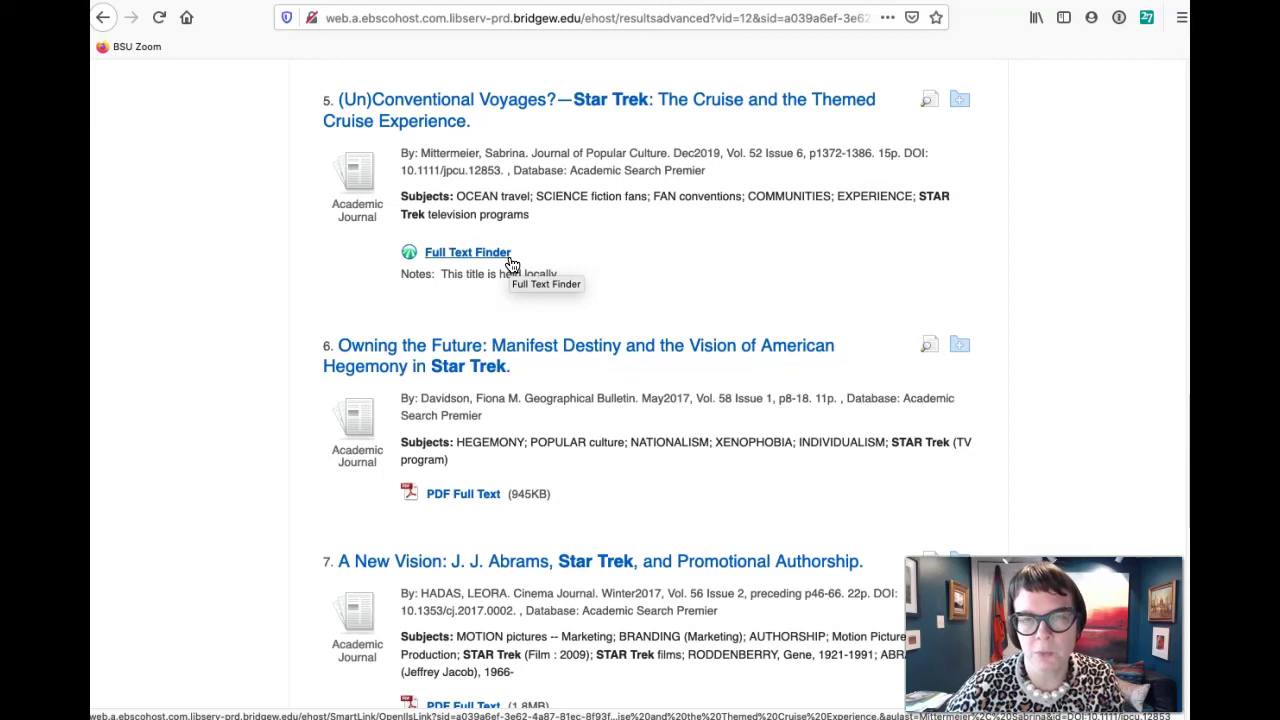
left_click(458, 253)
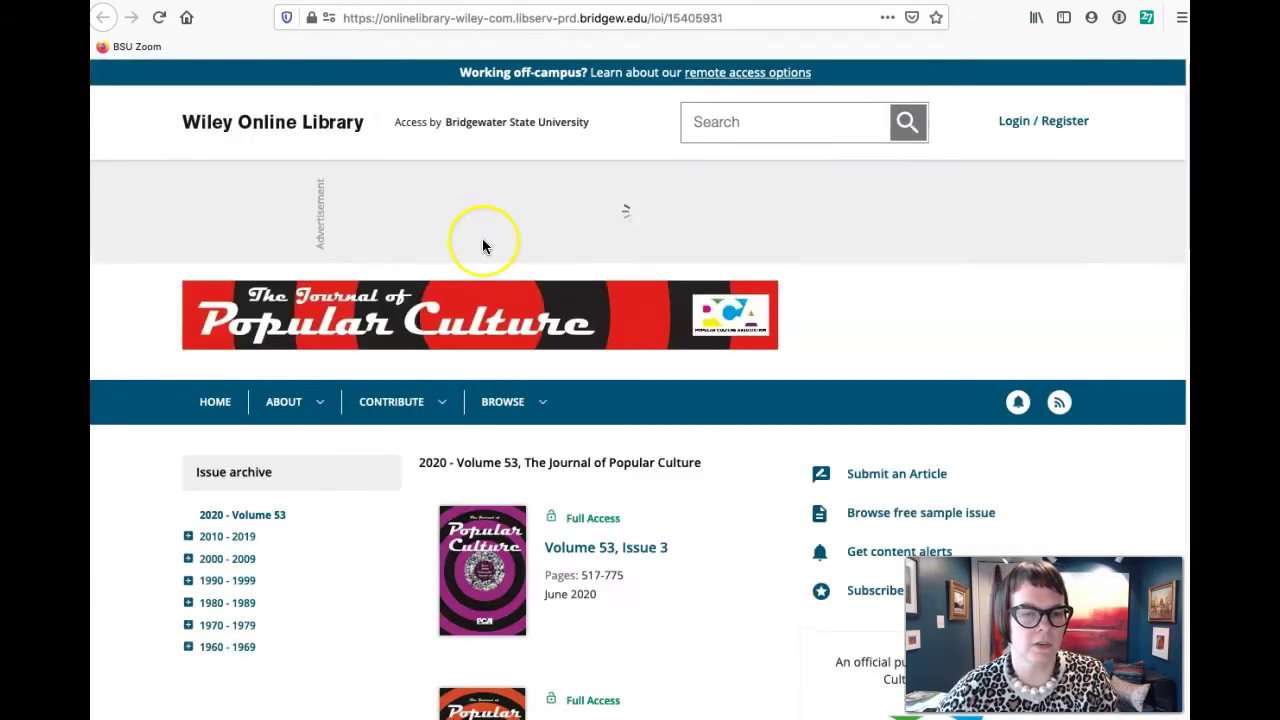
Look over the journal page, check the article's volume and issue in the Full Text Finder citation, and return to the journal.
scroll(482, 240, "down", 2)
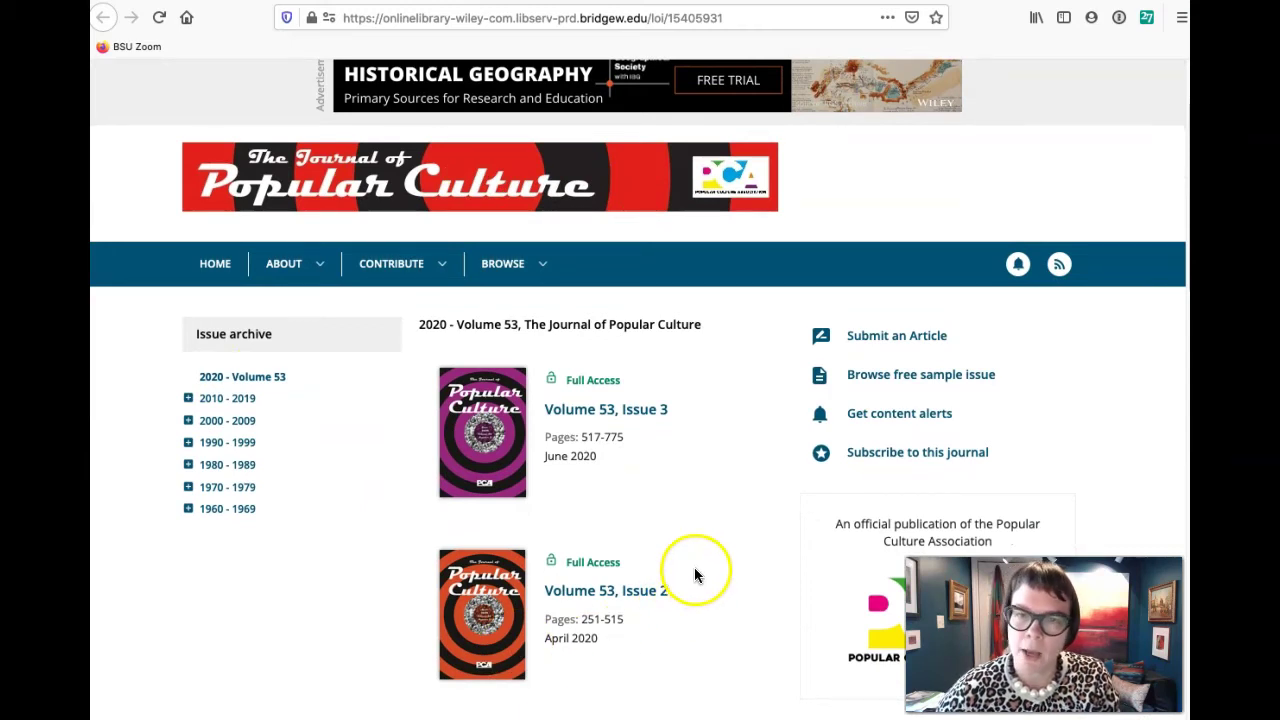
scroll(694, 565, "up", 2)
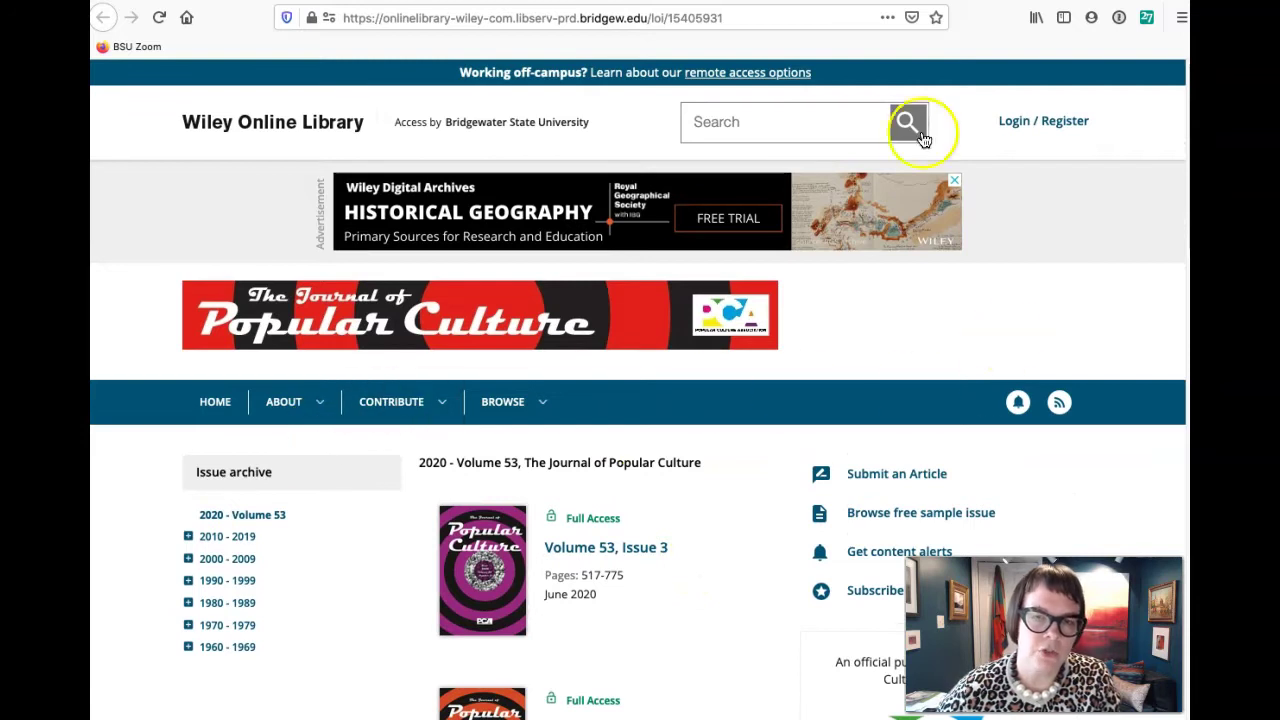
left_click(460, 2)
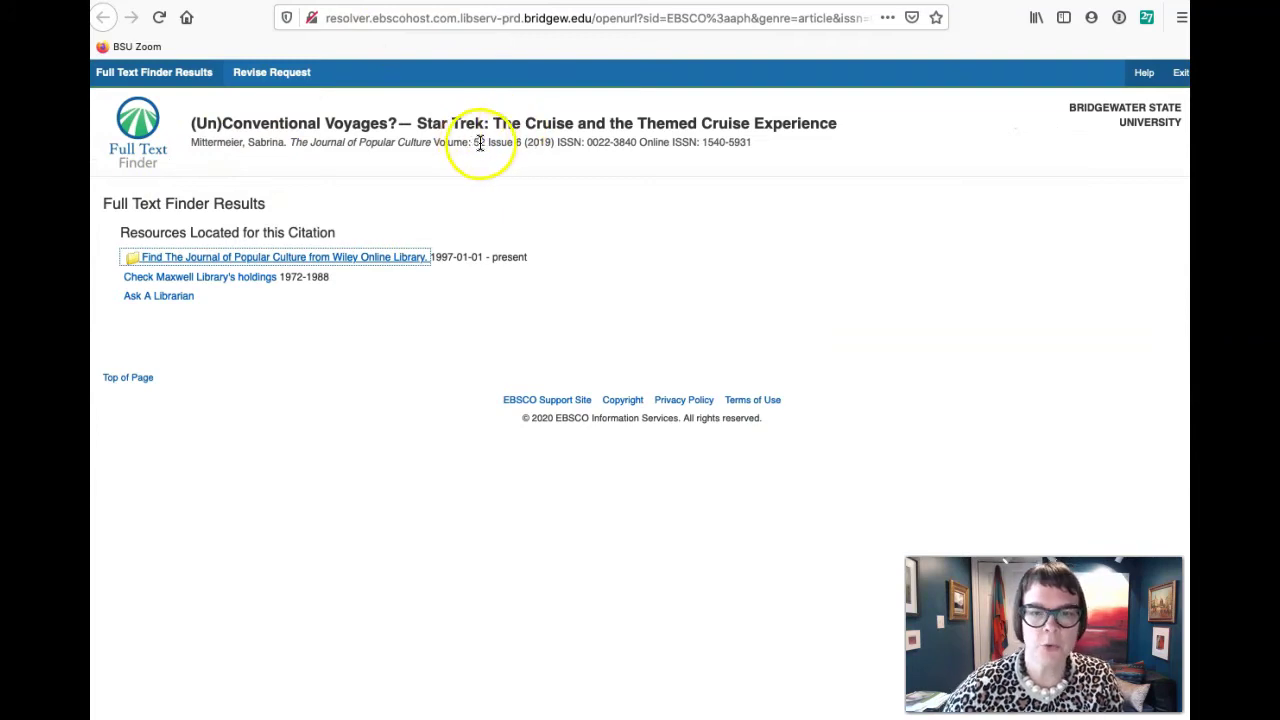
left_click(620, 2)
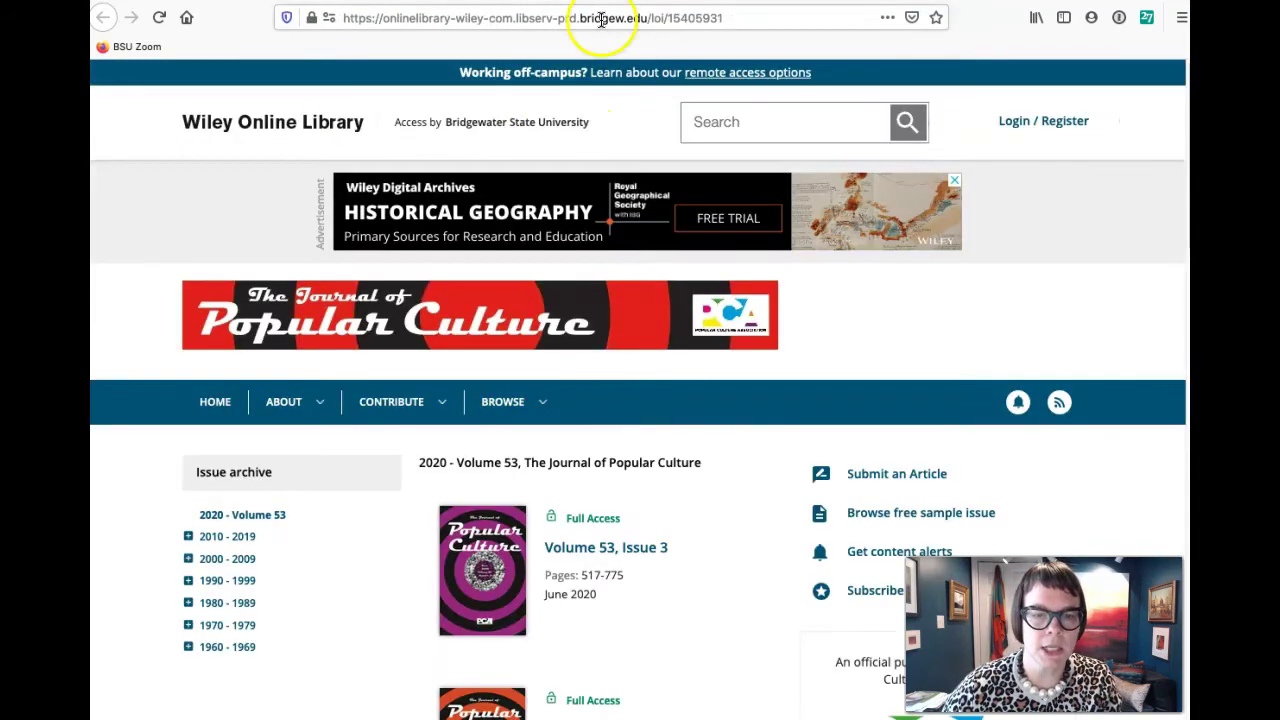
Open Volume 52, Issue 6 of The Journal of Popular Culture from the 2019 issue archive.
left_click(188, 536)
scroll(342, 541, "down", 5)
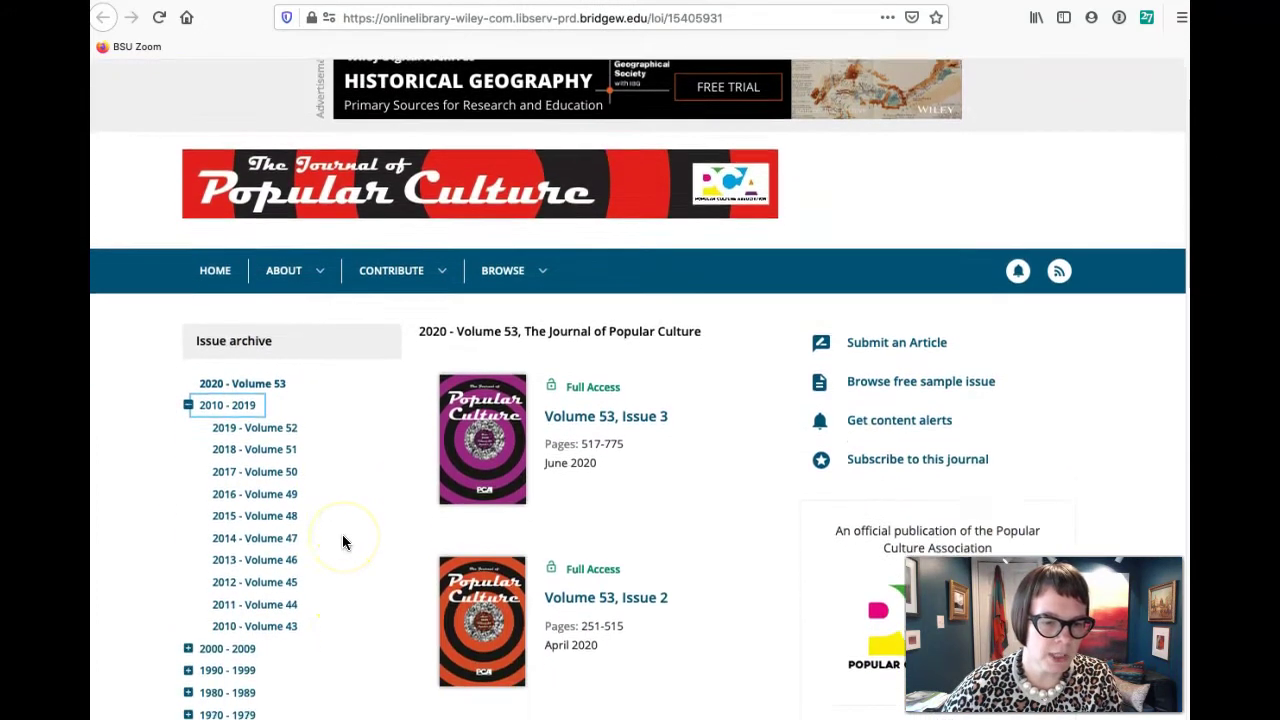
left_click(264, 368)
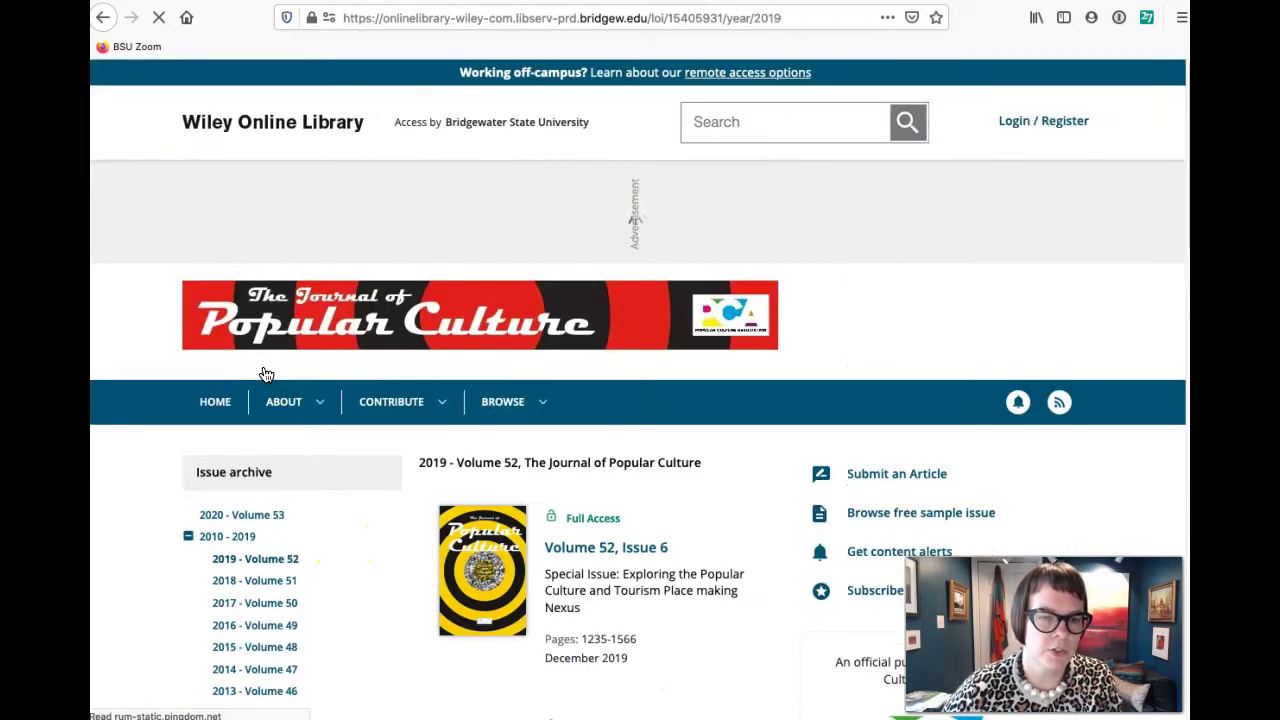
scroll(617, 515, "down", 4)
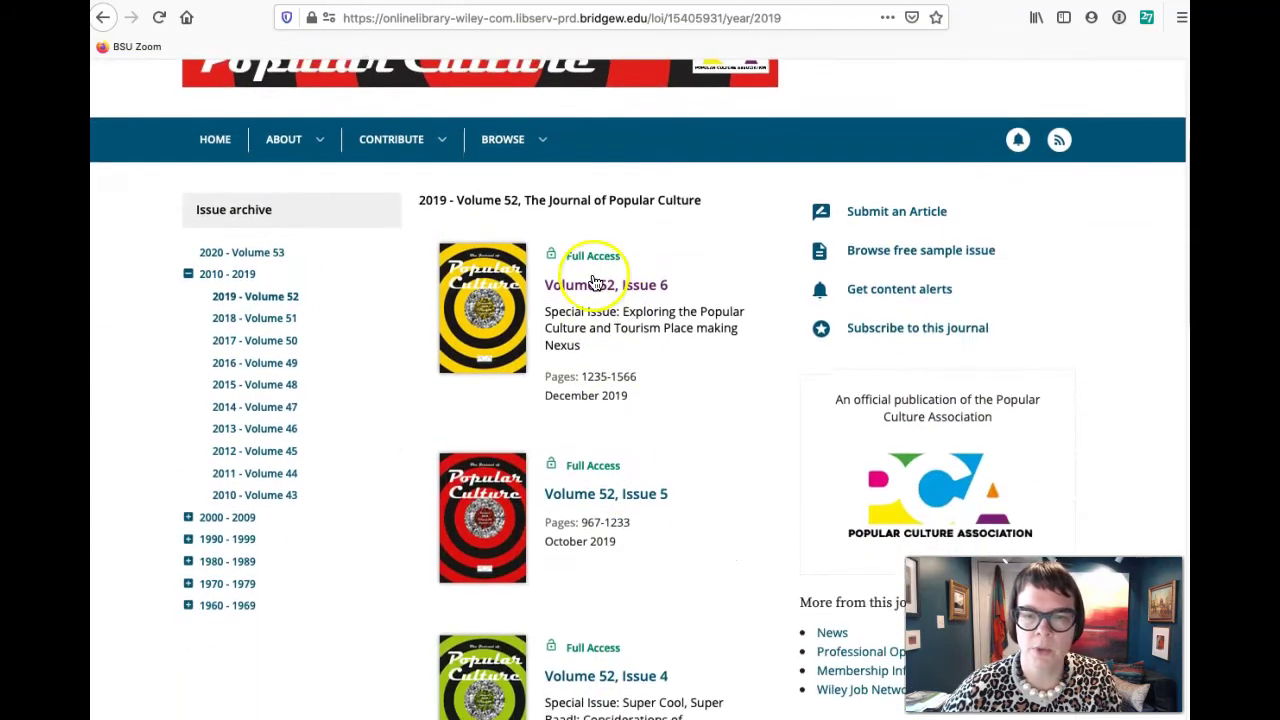
left_click(591, 284)
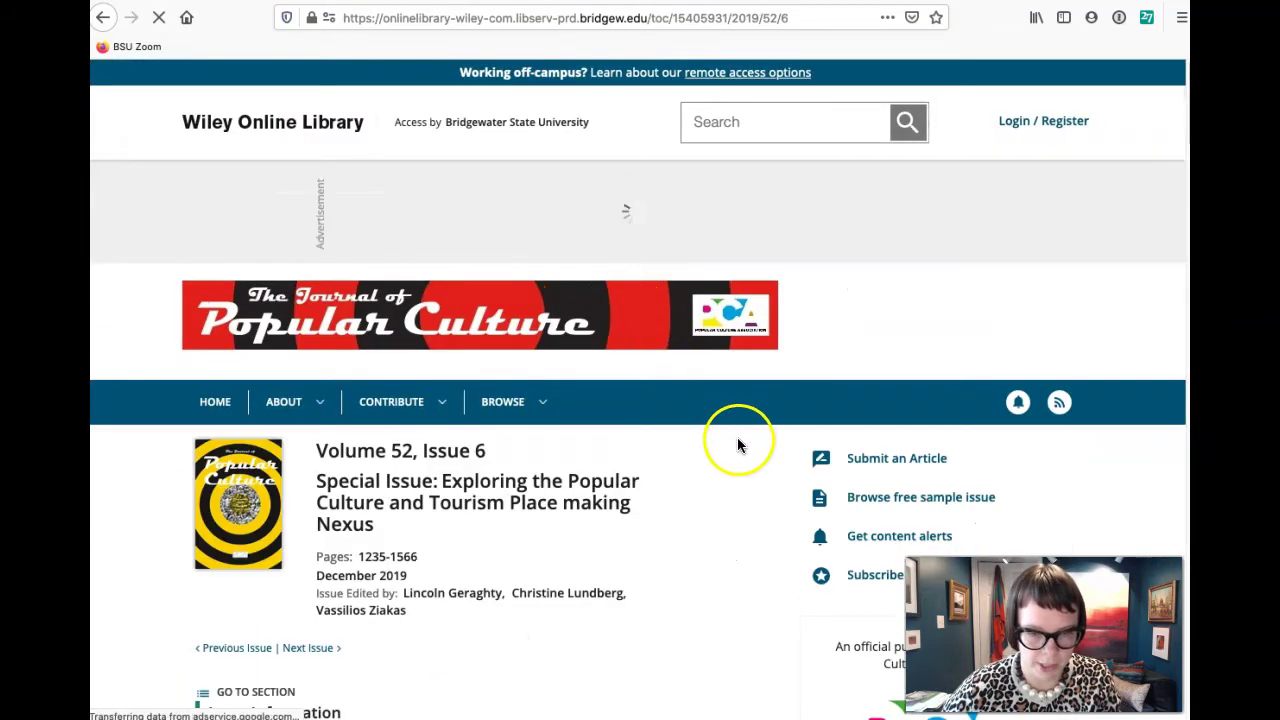
Find "(Un)Conventional Voyages?—Star Trek: The Cruise and the Themed Cruise Experience" in the issue's contents and open its PDF.
scroll(738, 445, "down", 7)
scroll(738, 454, "down", 10)
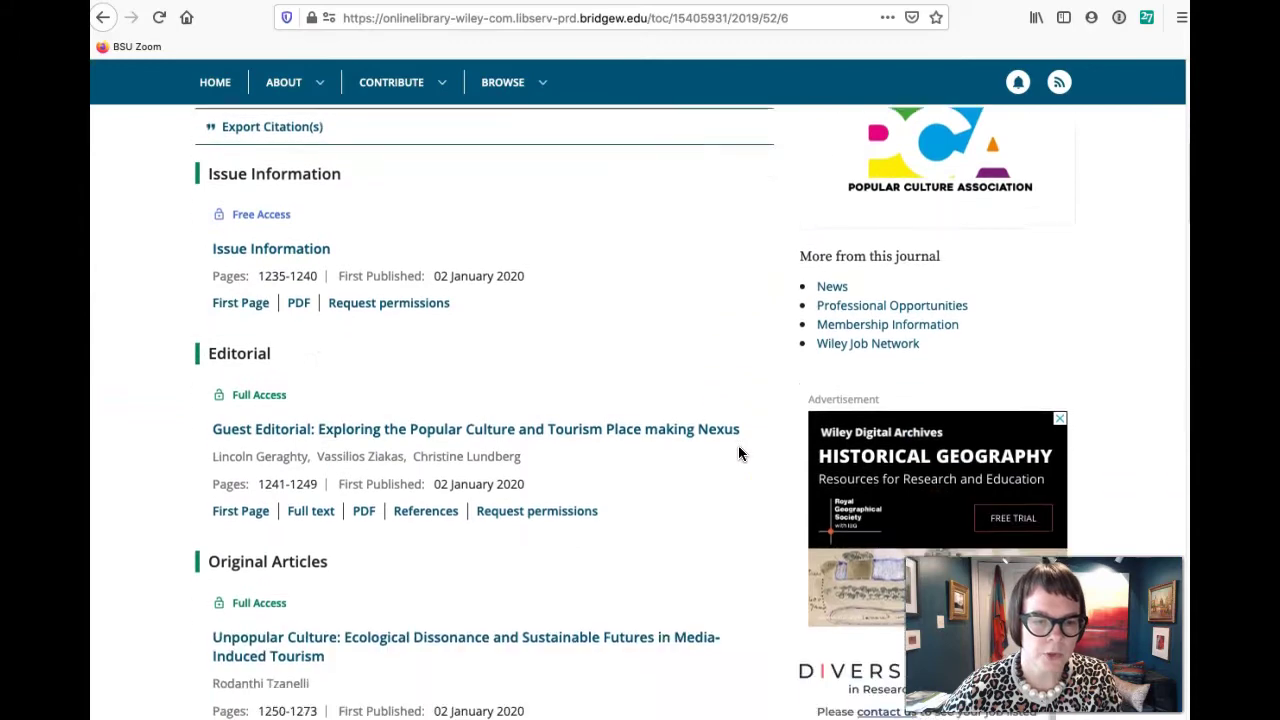
scroll(738, 454, "down", 8)
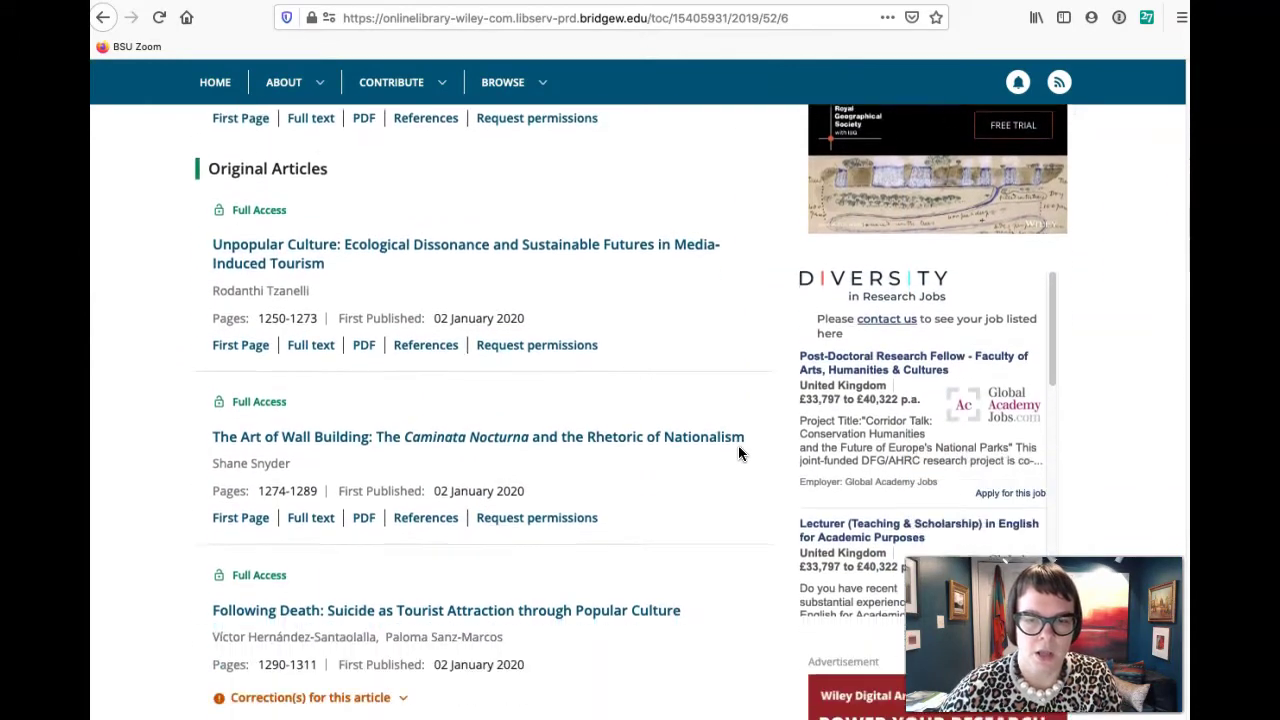
scroll(738, 455, "down", 5)
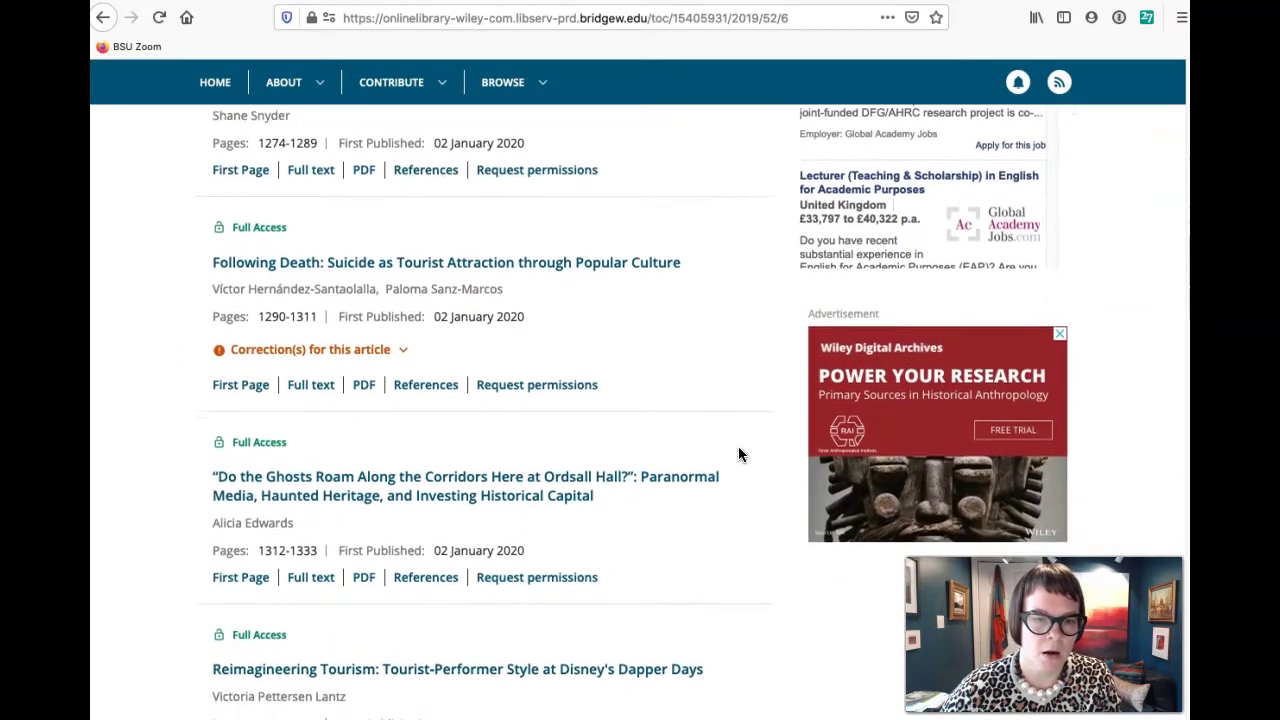
scroll(738, 455, "down", 8)
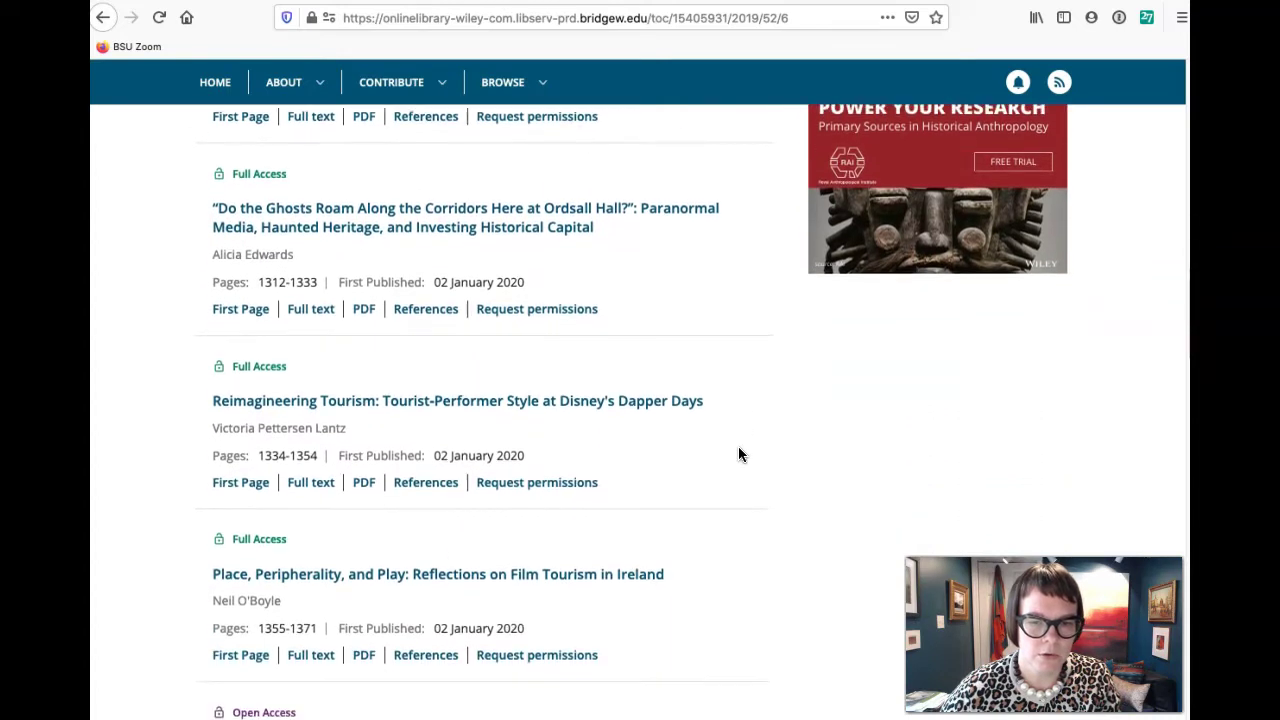
scroll(738, 446, "down", 3)
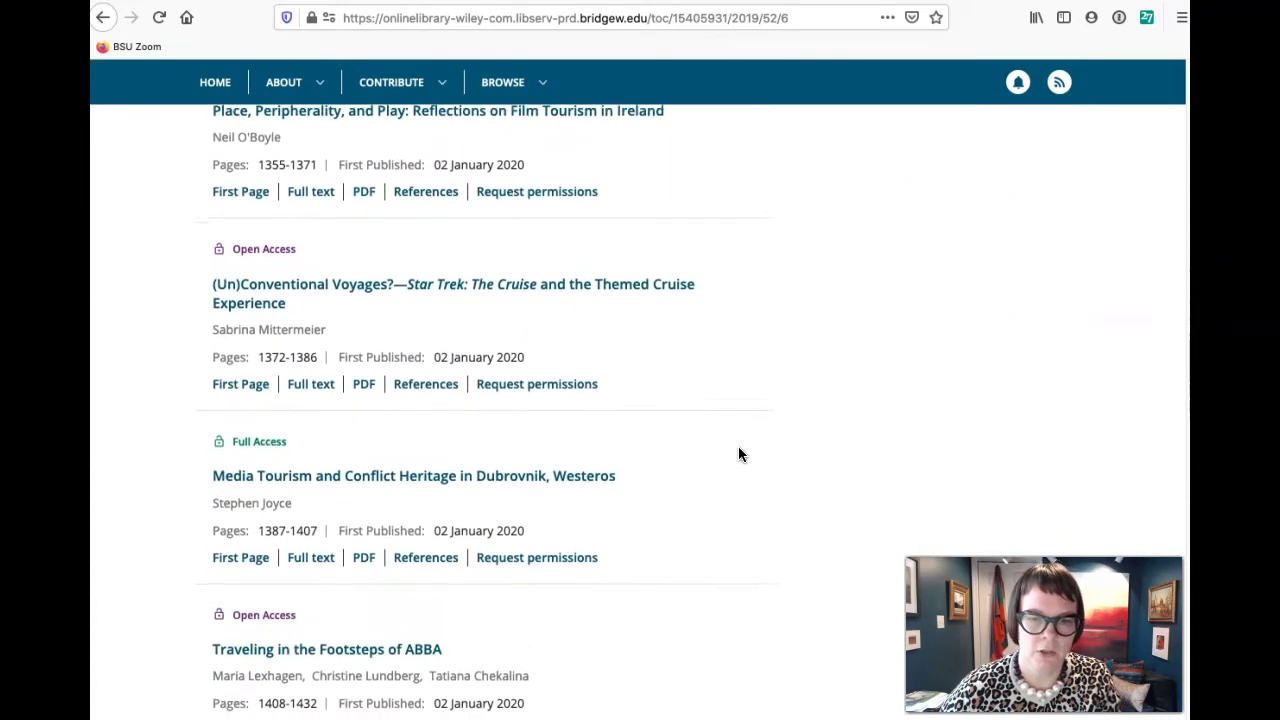
left_click(372, 378)
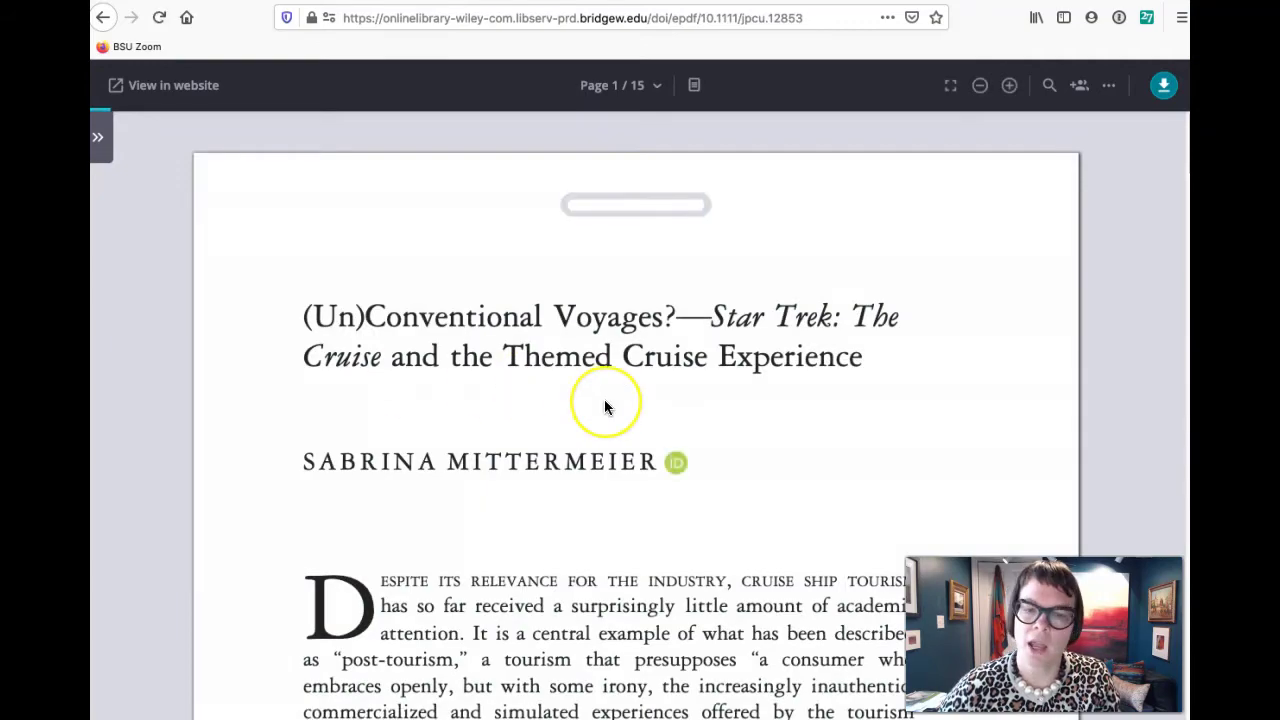
Skim the first page of the article's PDF and return to its title.
scroll(604, 406, "down", 5)
scroll(604, 406, "down", 5)
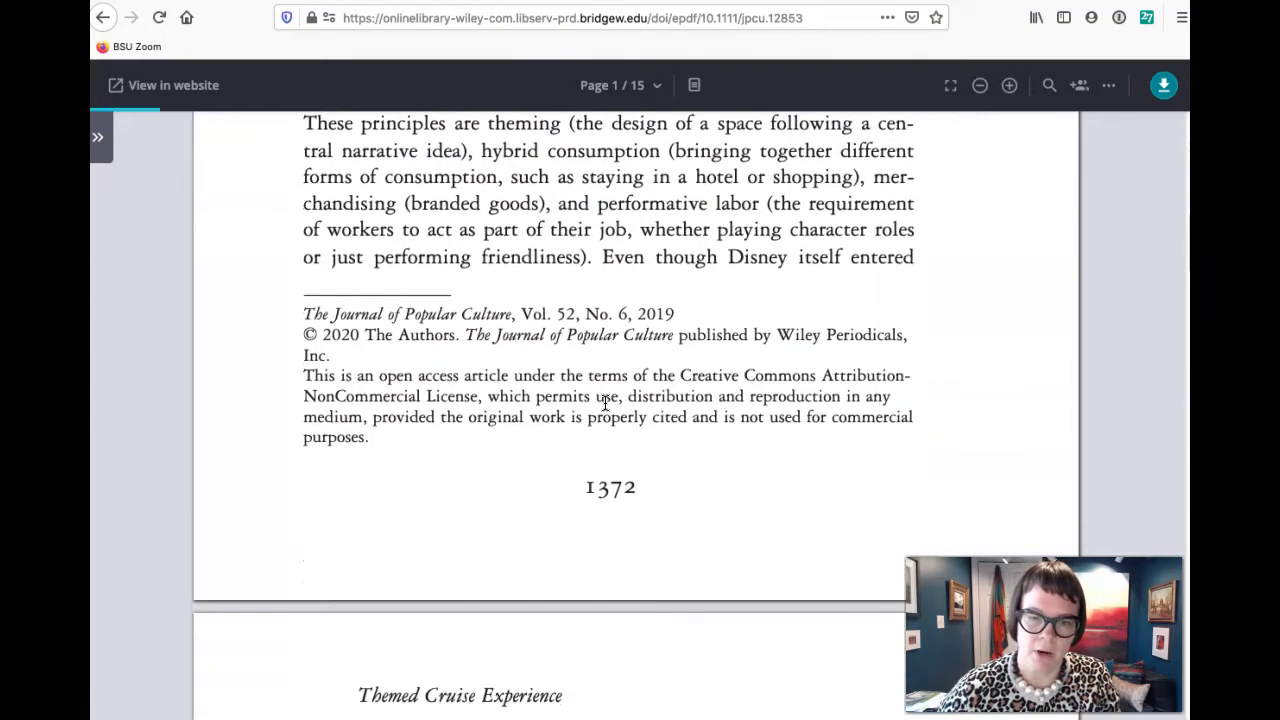
scroll(605, 402, "up", 8)
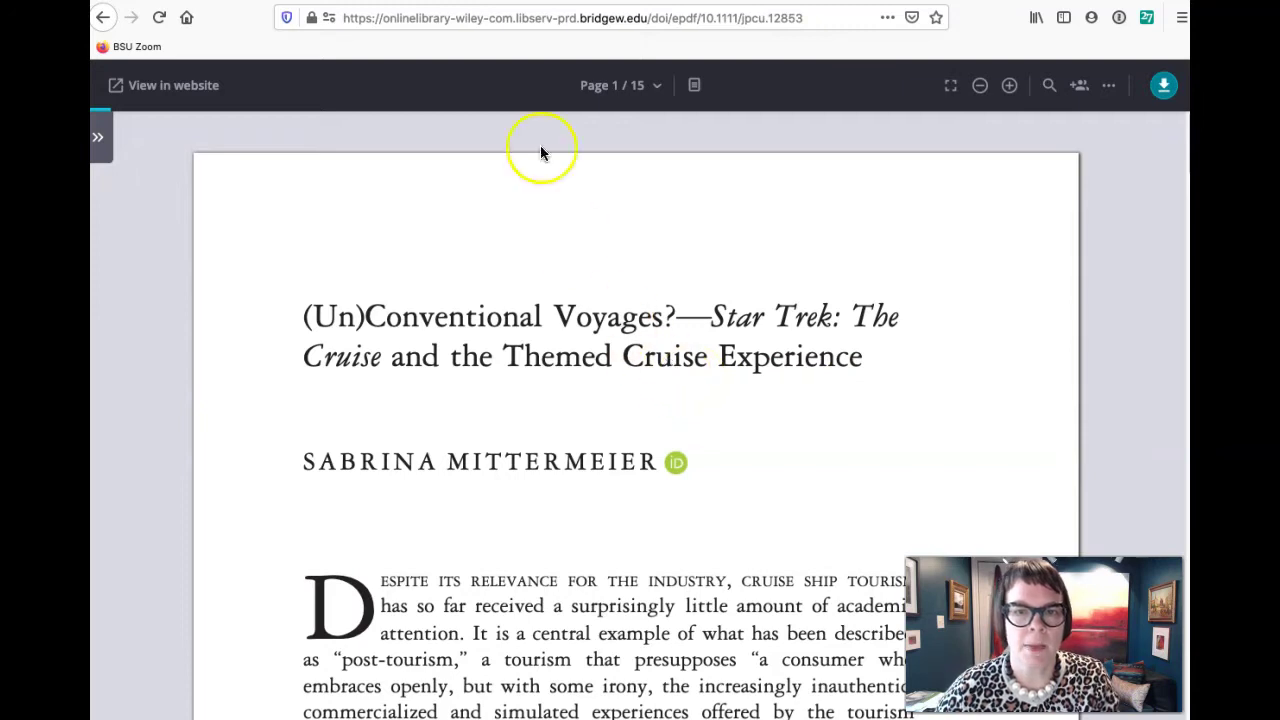
Return to the "star trek" search results and review the full-text options of results 3 to 5.
key("super+Left")
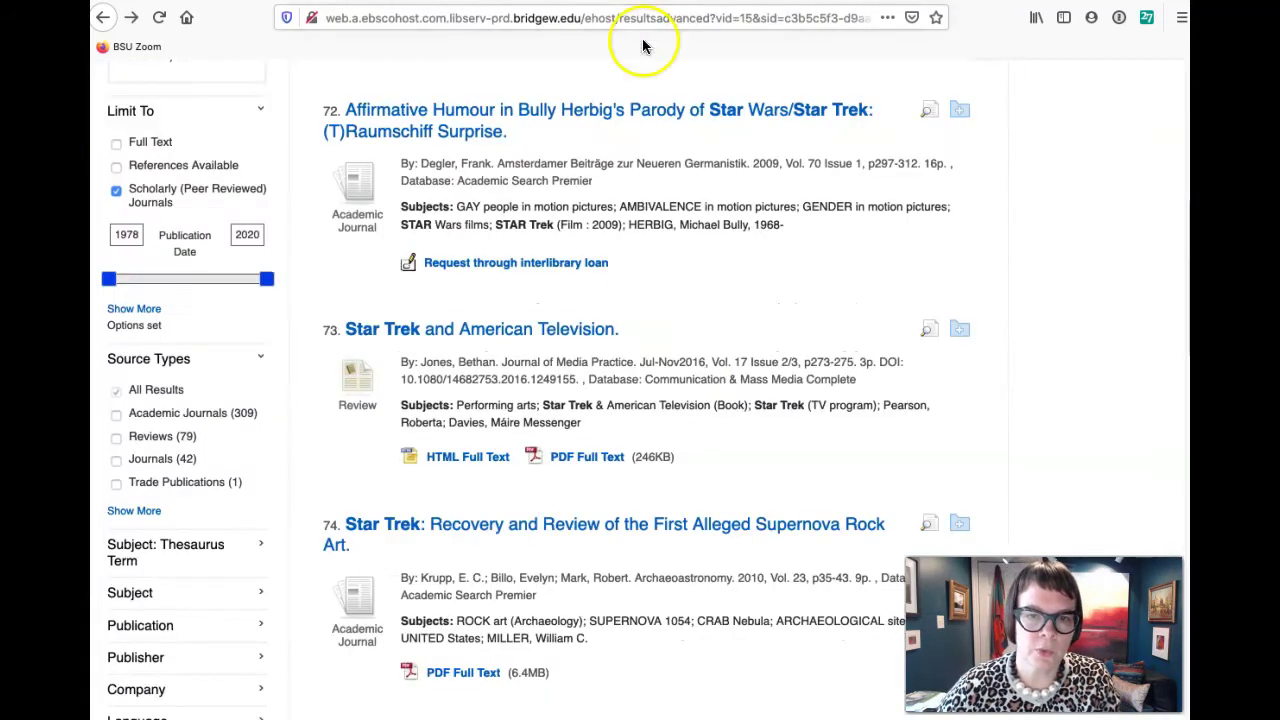
key("super+Left")
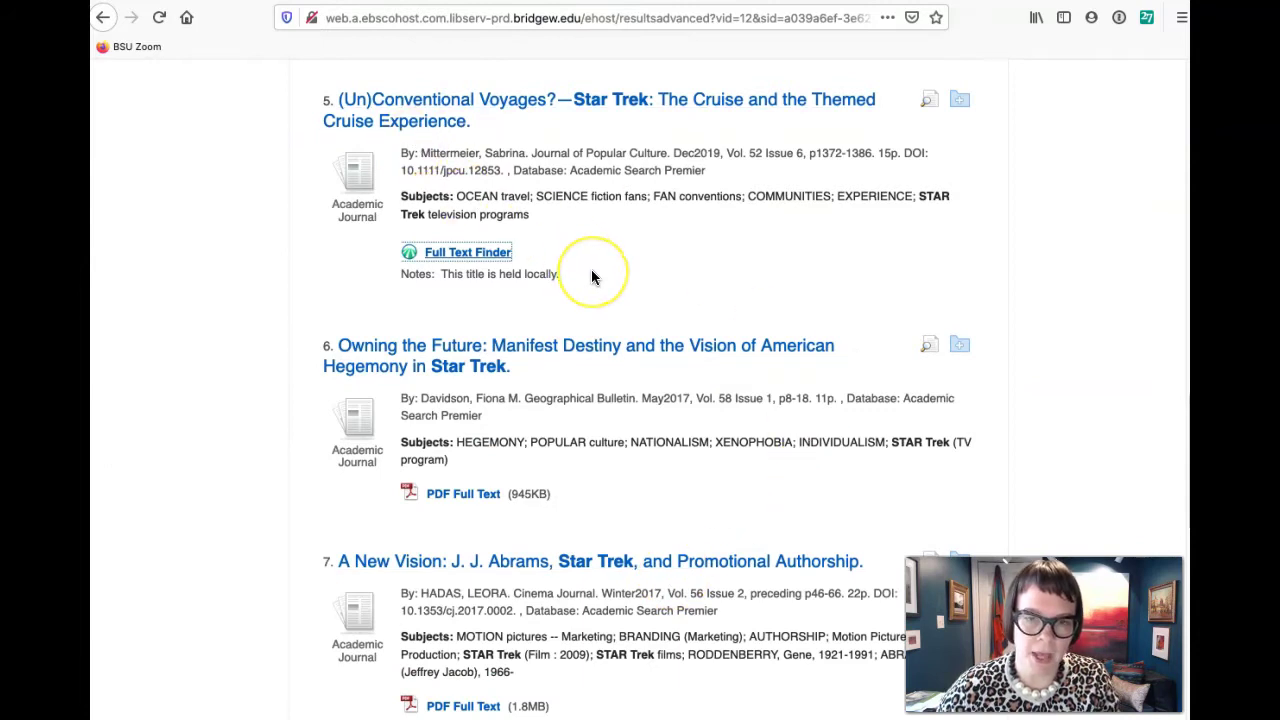
scroll(591, 269, "up", 5)
scroll(591, 276, "up", 3)
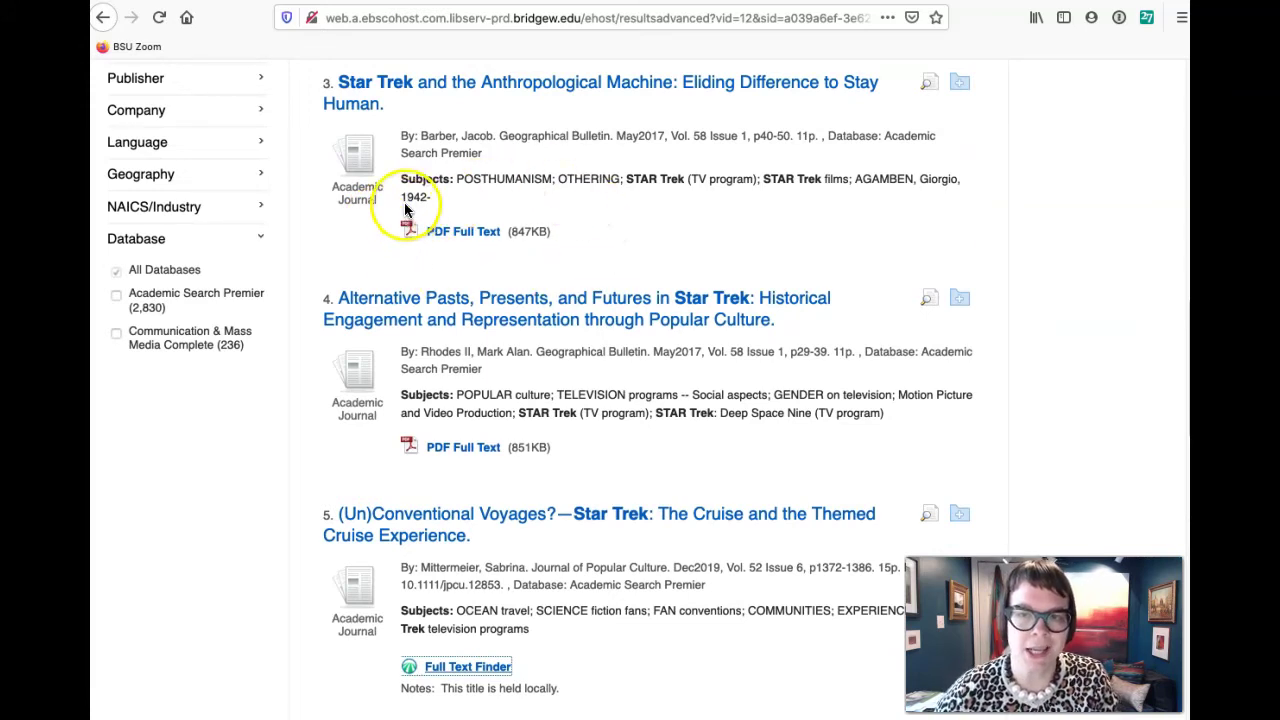
Find the review "Star Trek and American Television" (result 73) in the peer-reviewed Star Trek results and open its PDF.
scroll(548, 278, "up", 1)
scroll(548, 278, "up", 3)
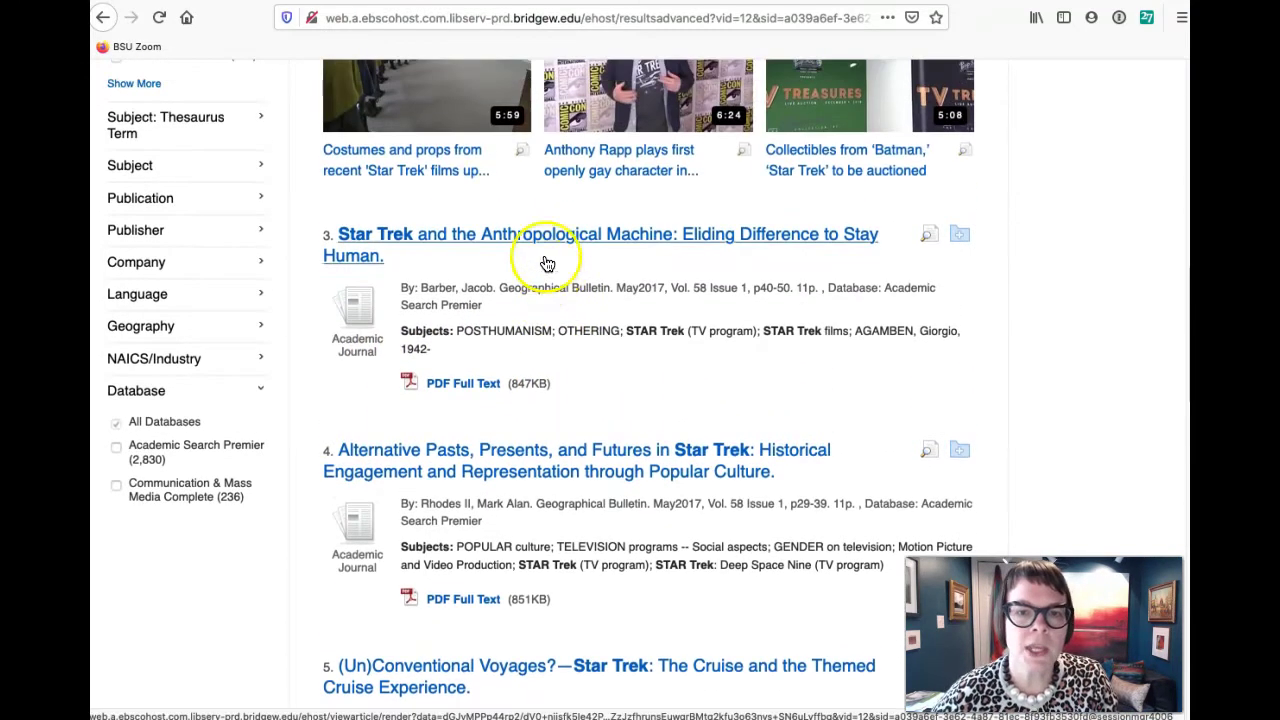
scroll(595, 374, "up", 15)
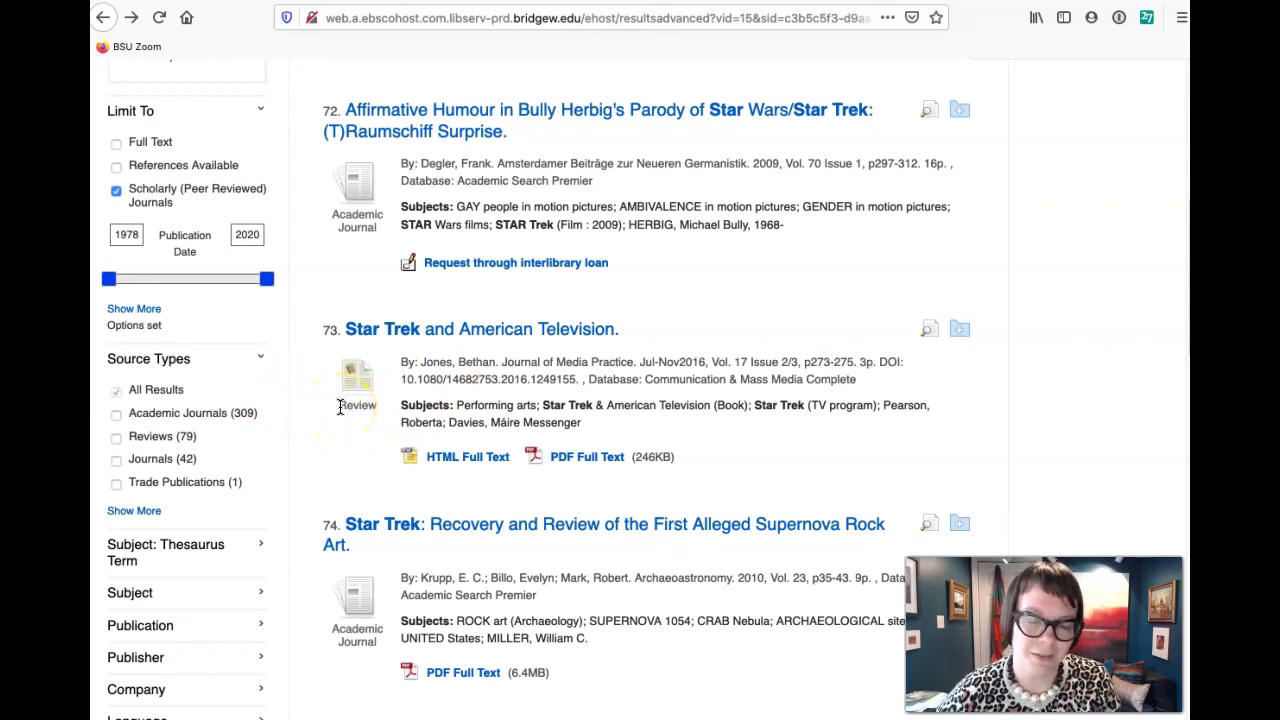
left_click(598, 458)
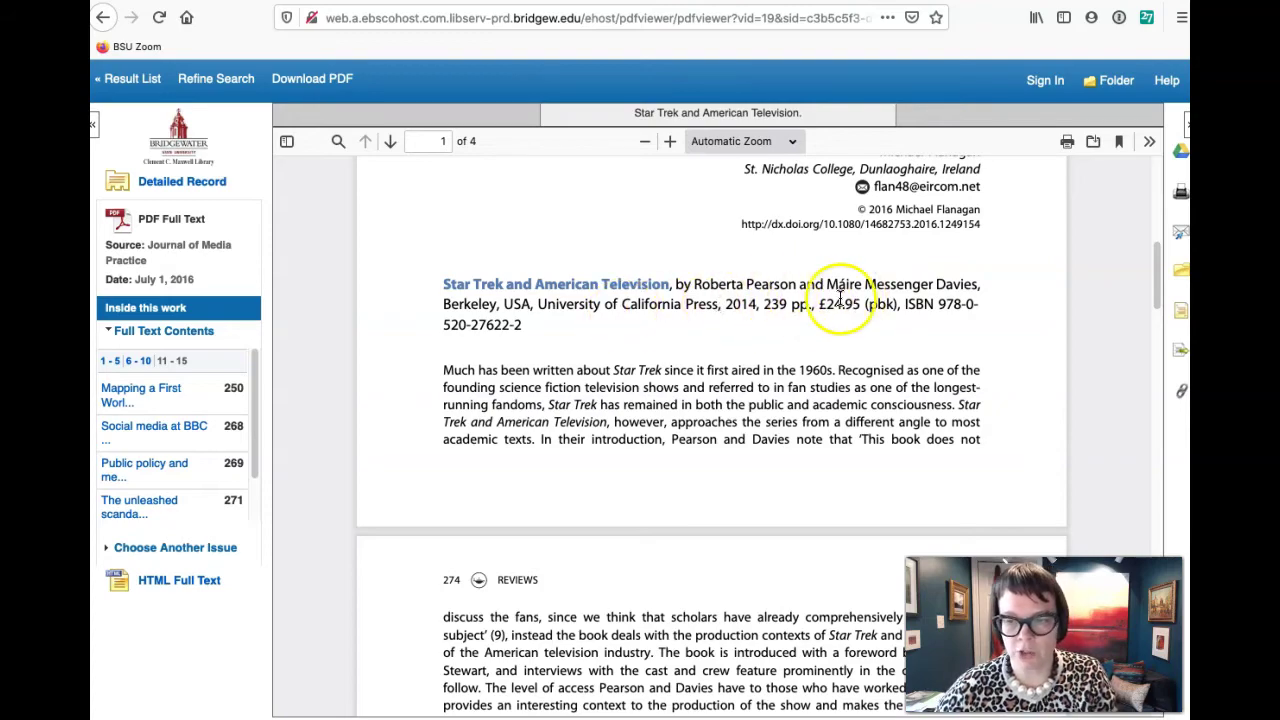
Skim the "Star Trek and American Television" review to its end on journal page 275 and return to the start of the PDF.
scroll(851, 335, "down", 10)
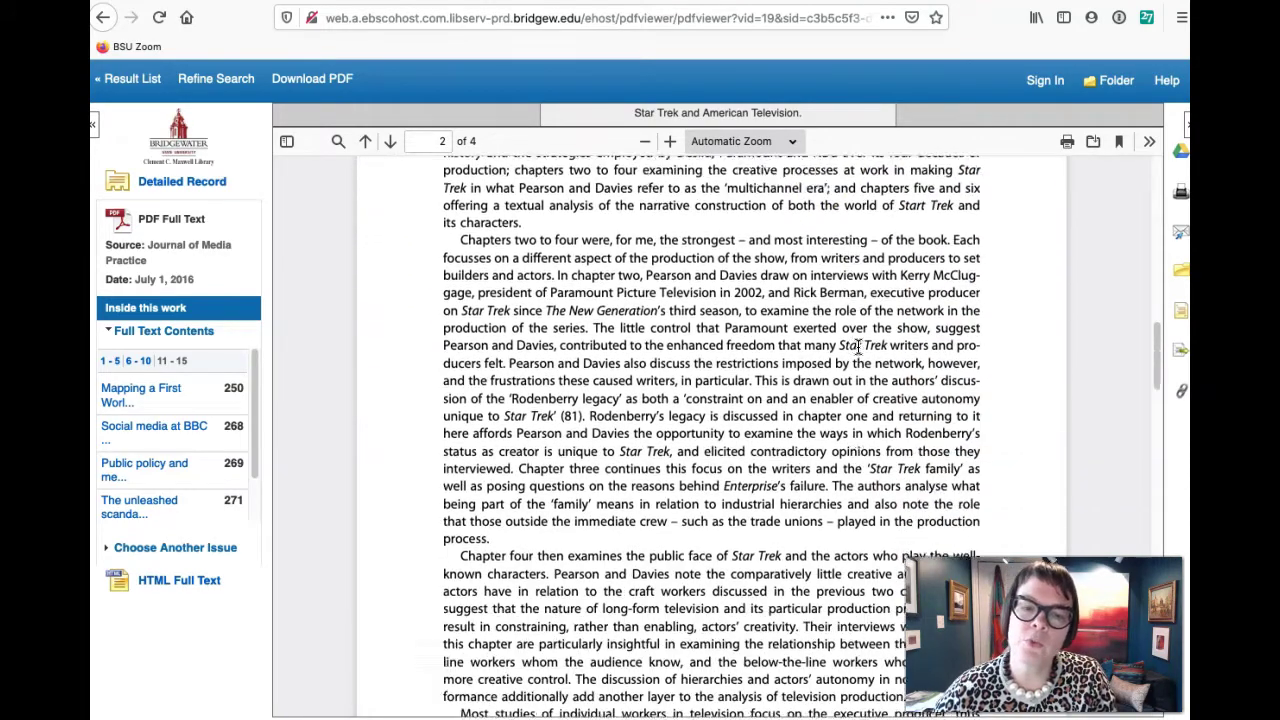
scroll(857, 345, "down", 10)
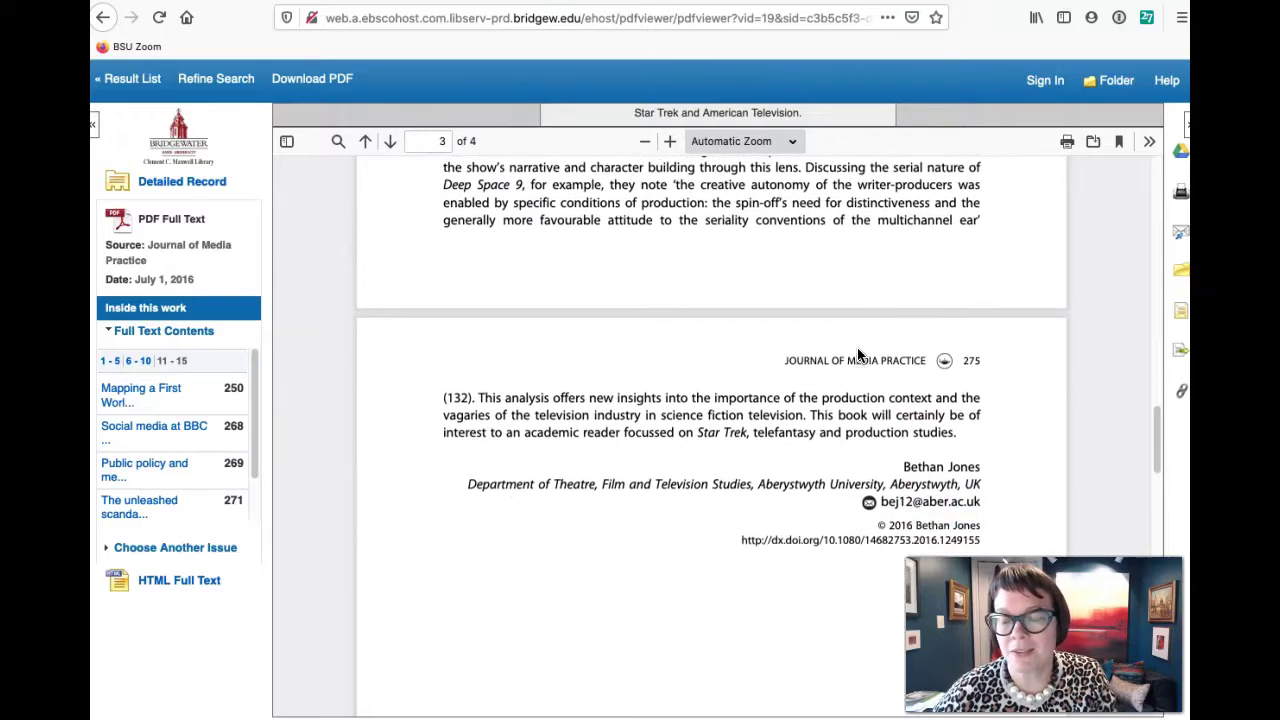
scroll(857, 355, "up", 15)
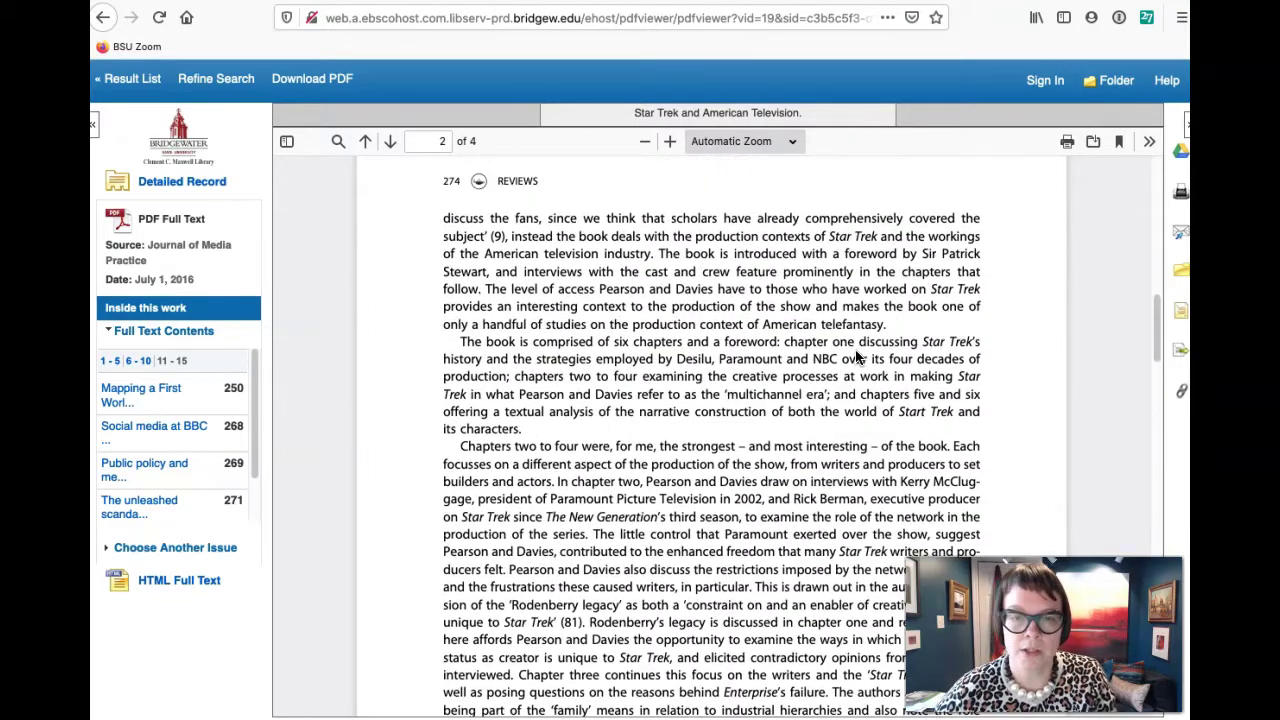
scroll(857, 355, "up", 10)
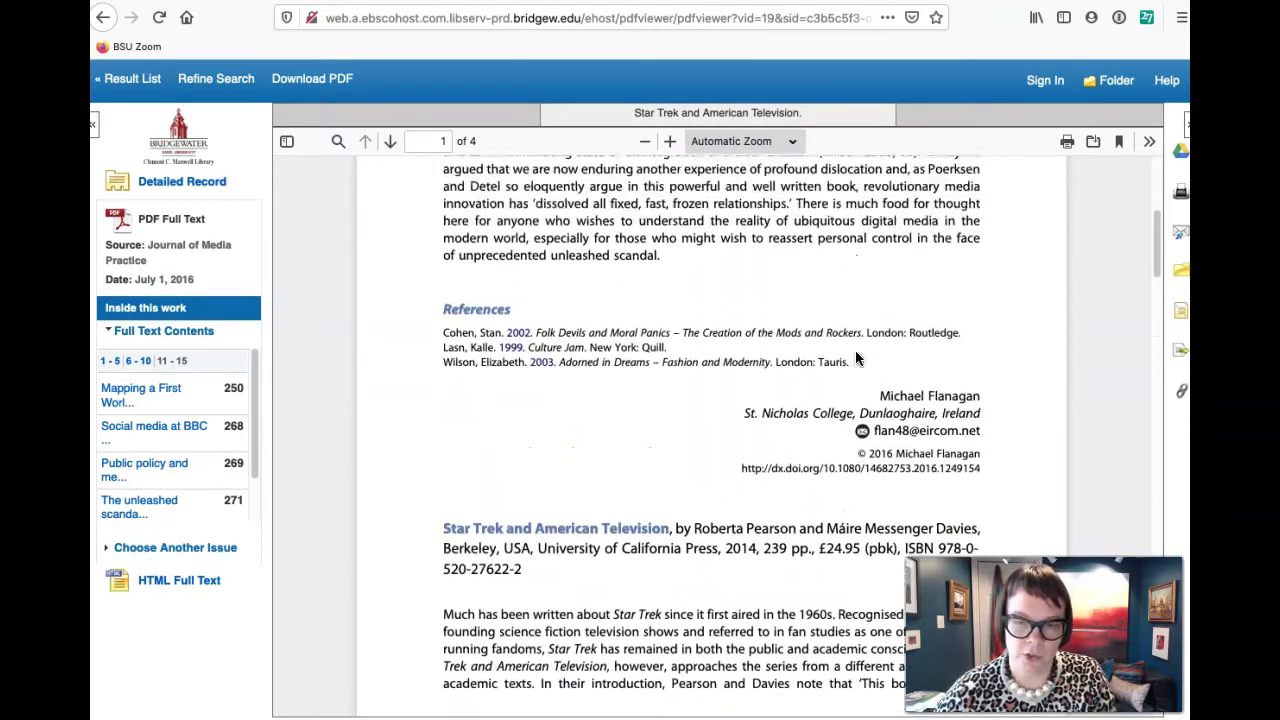
scroll(857, 358, "up", 6)
scroll(857, 358, "up", 2)
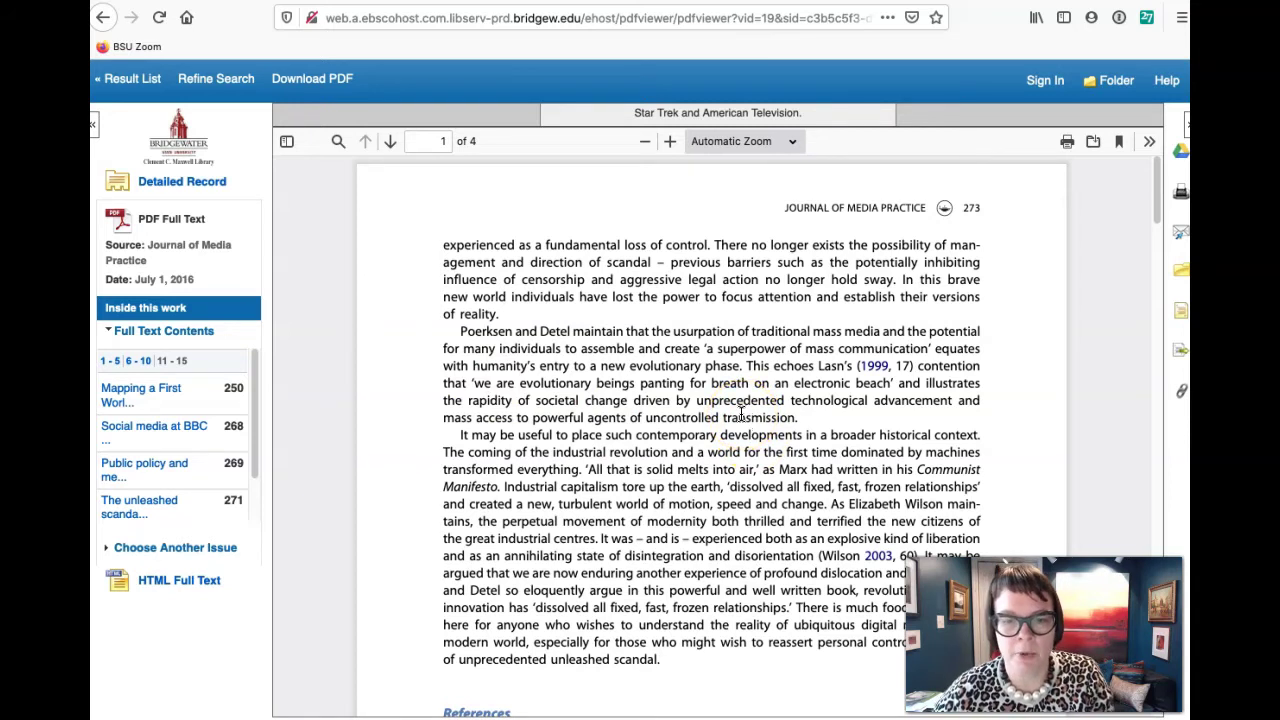
Examine the review's book citation on the first page and its discussion of the book's chapters on the second.
scroll(744, 421, "down", 1)
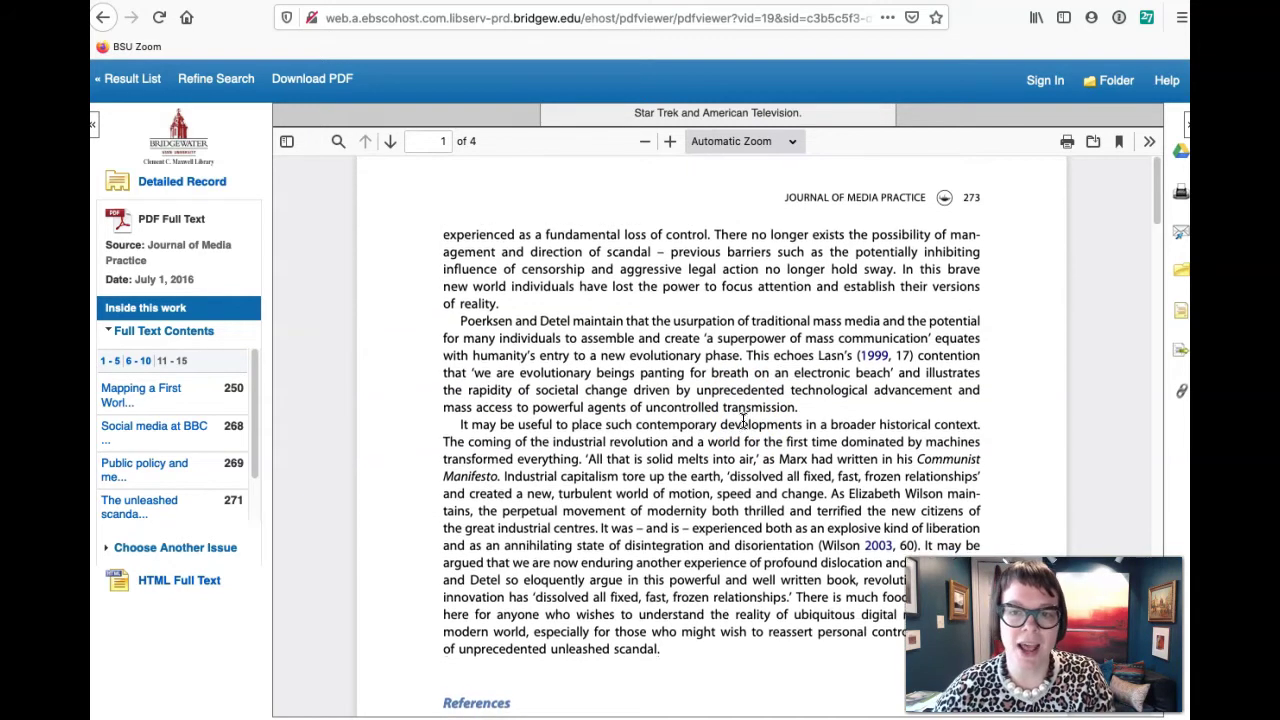
scroll(740, 420, "up", 1)
scroll(737, 418, "down", 8)
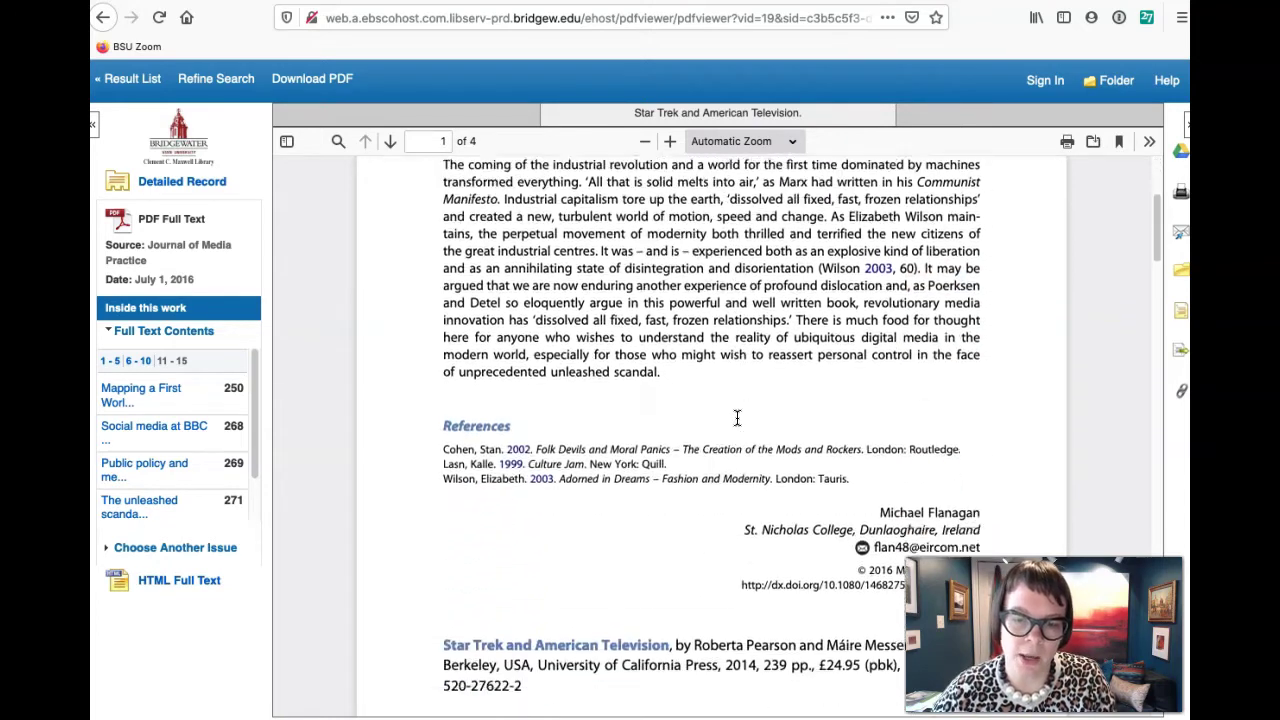
scroll(737, 418, "down", 5)
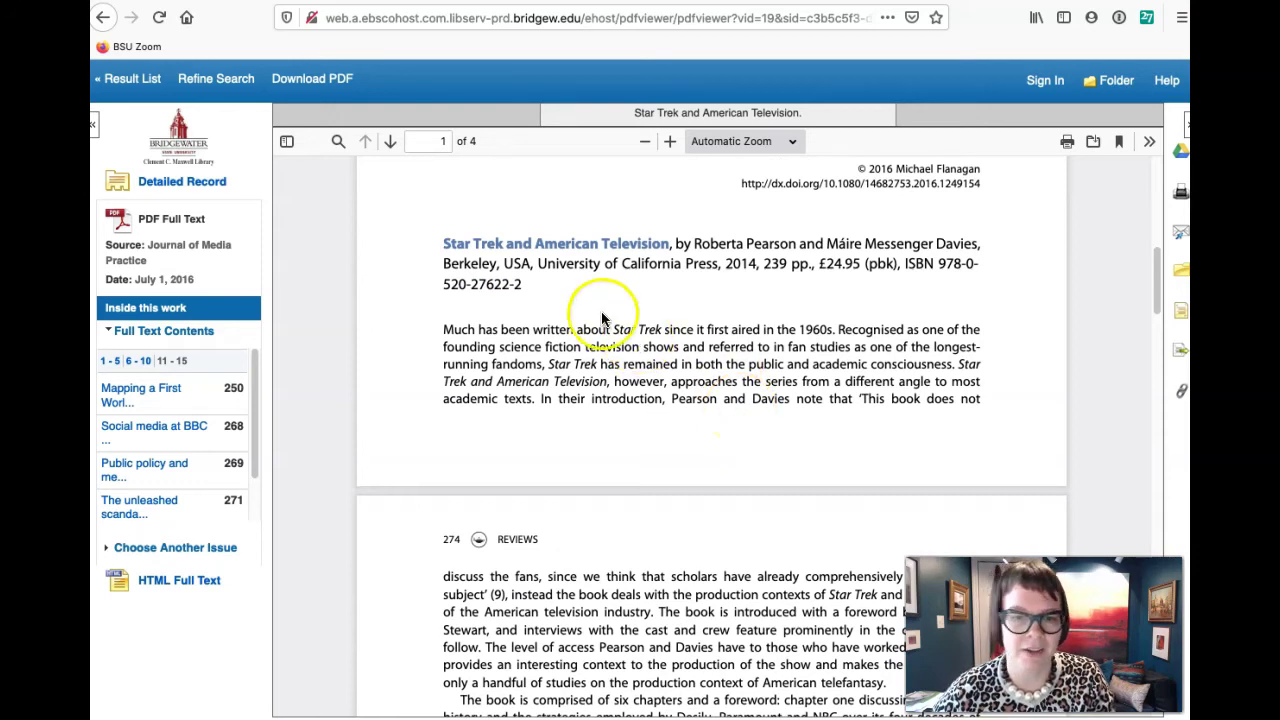
scroll(829, 398, "down", 9)
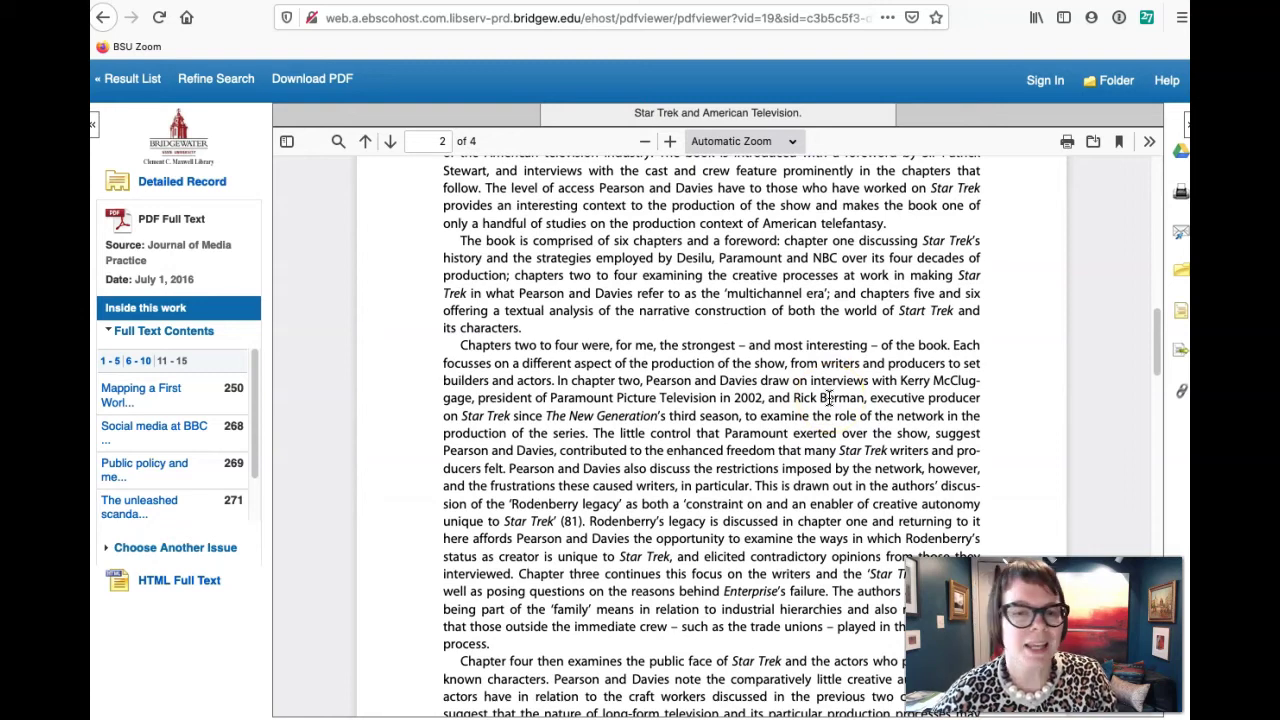
scroll(815, 397, "up", 8)
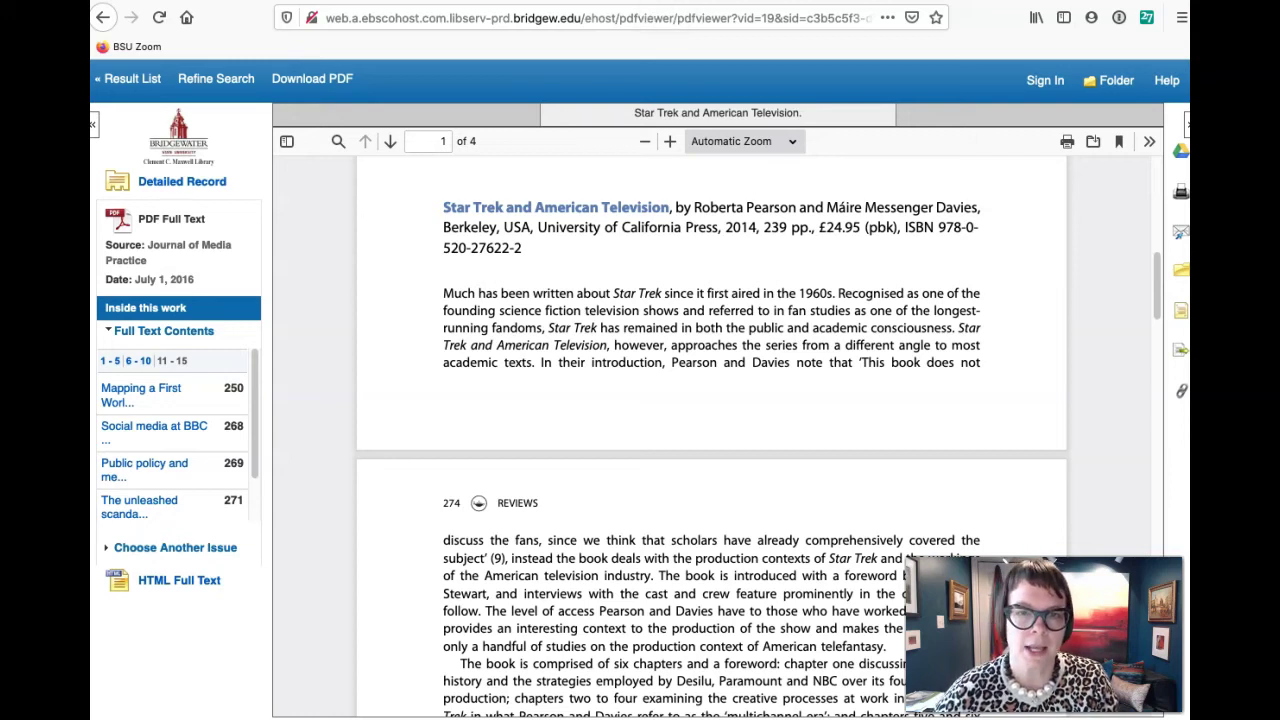
Switch to the "domesticity" search results and open the PDF of result 12, the periodical article "Revolutionary Domesticity".
left_click(668, 2)
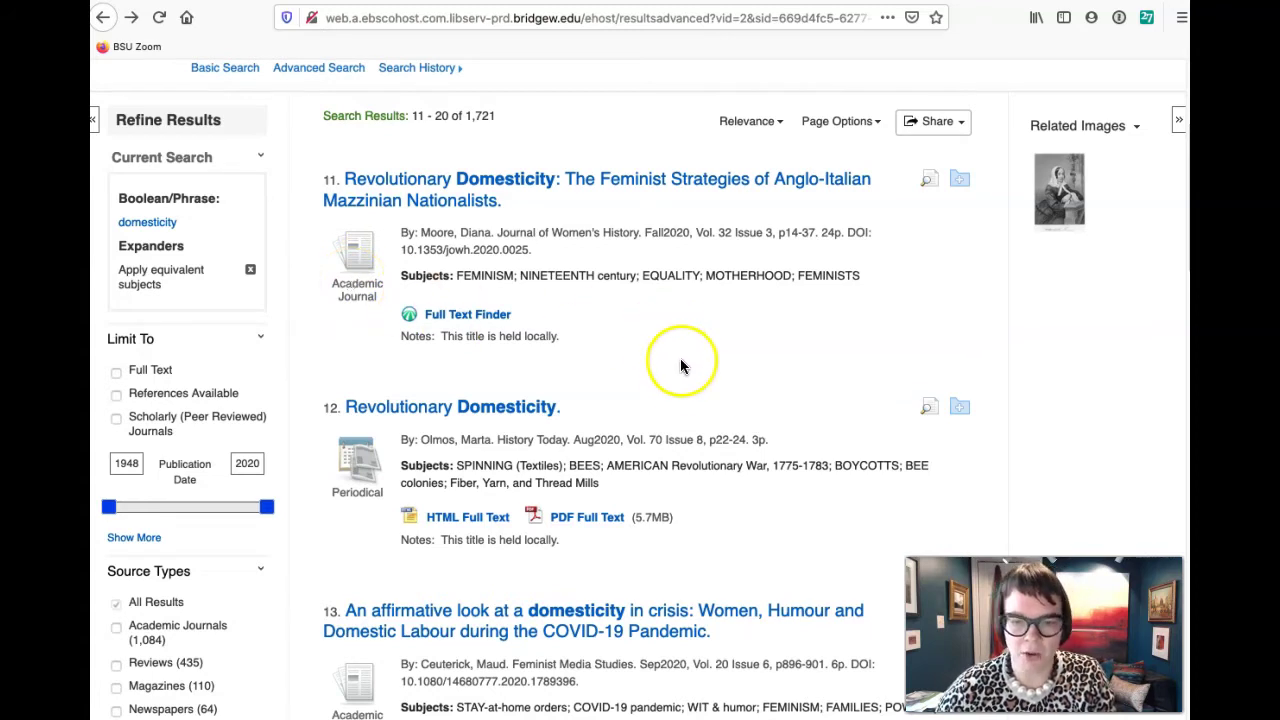
scroll(686, 373, "down", 1)
scroll(685, 373, "down", 1)
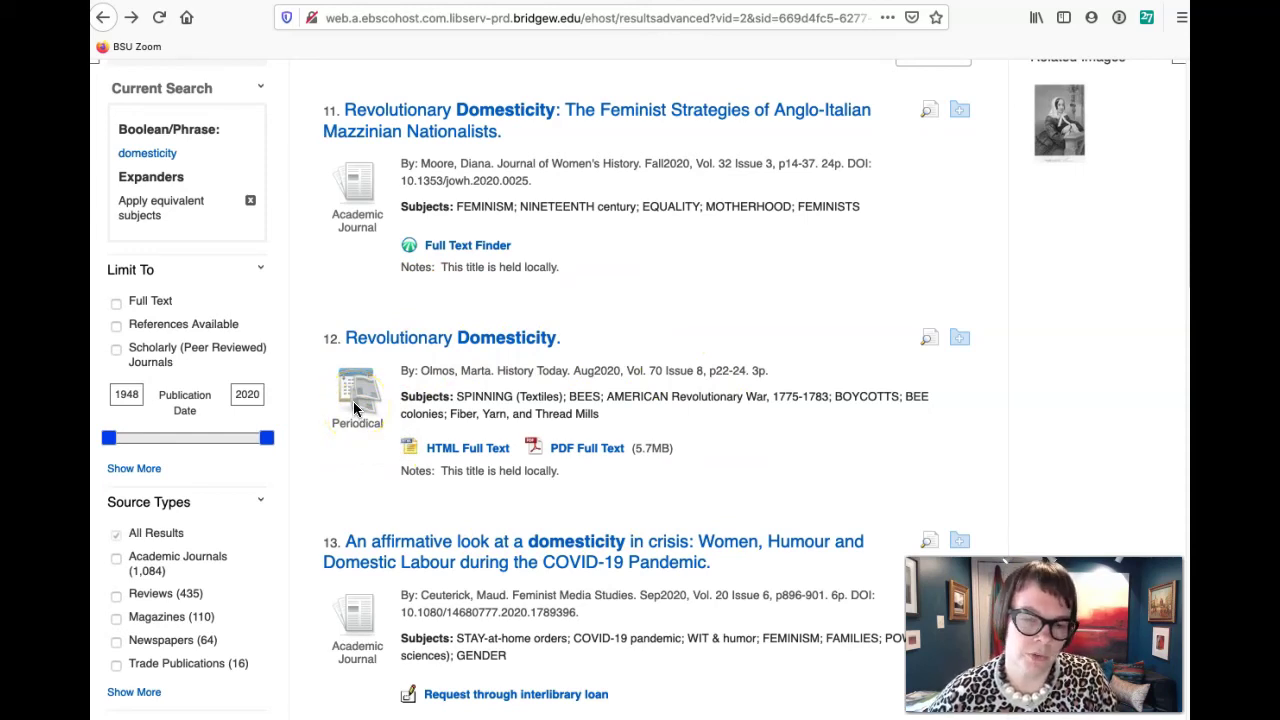
left_click(593, 447)
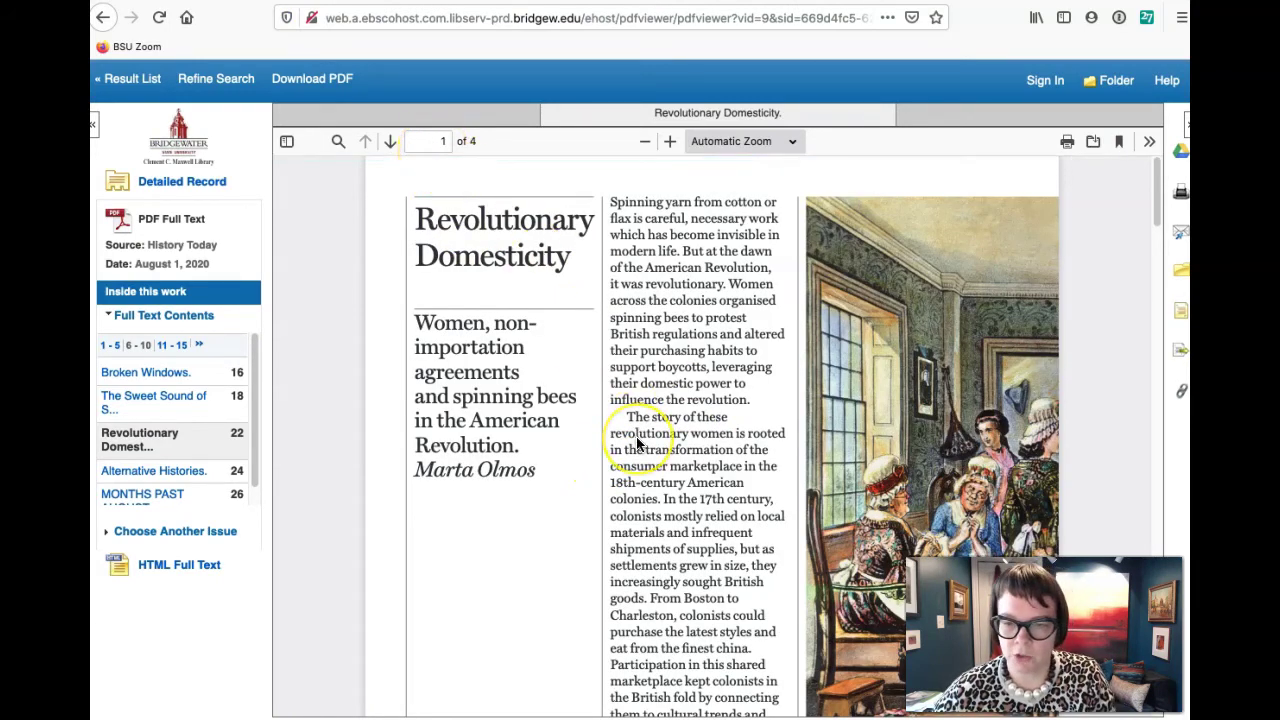
Skim all four pages of the "Revolutionary Domesticity" PDF, including its illustrations and layout, and return to its title.
scroll(636, 436, "down", 5)
scroll(636, 444, "down", 10)
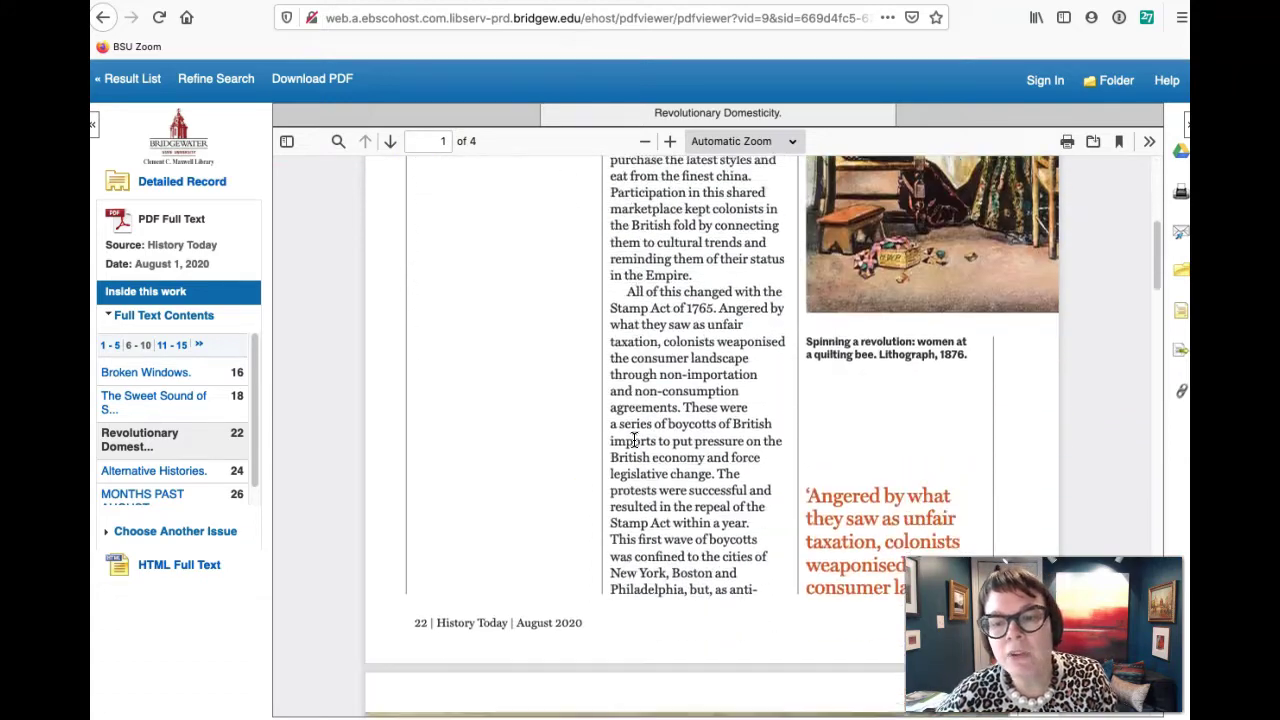
scroll(713, 483, "down", 6)
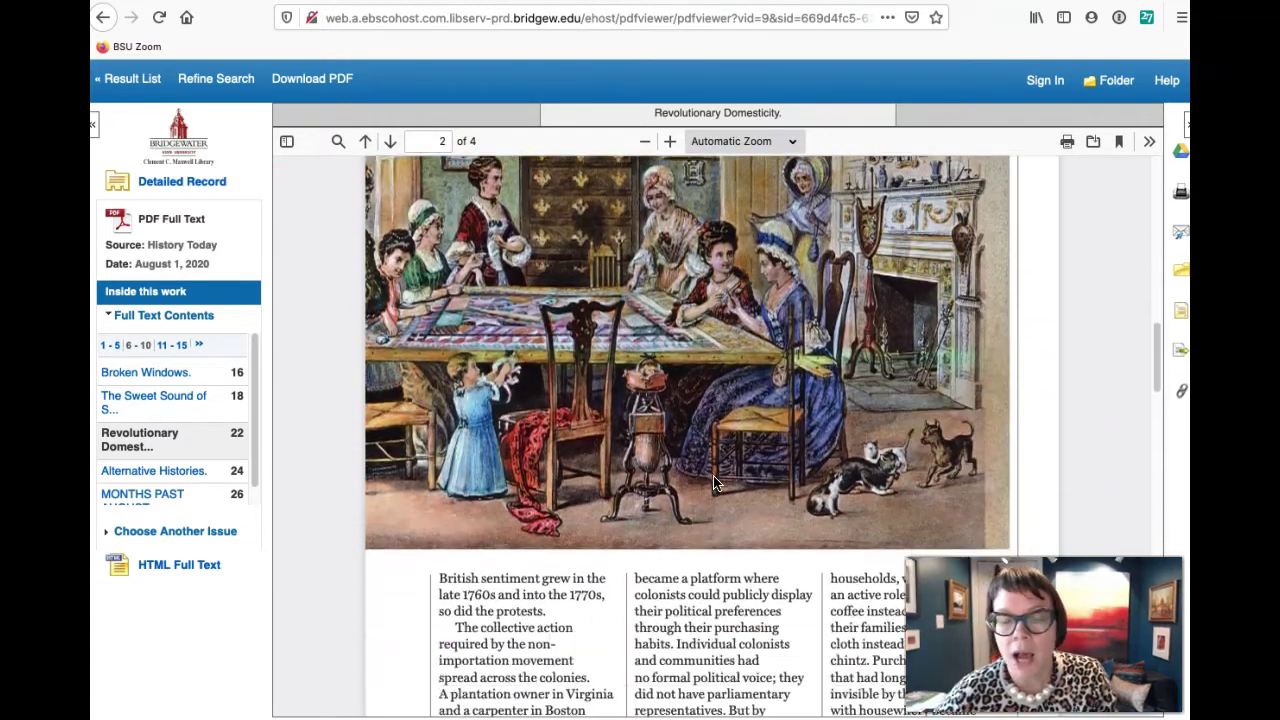
scroll(713, 483, "down", 10)
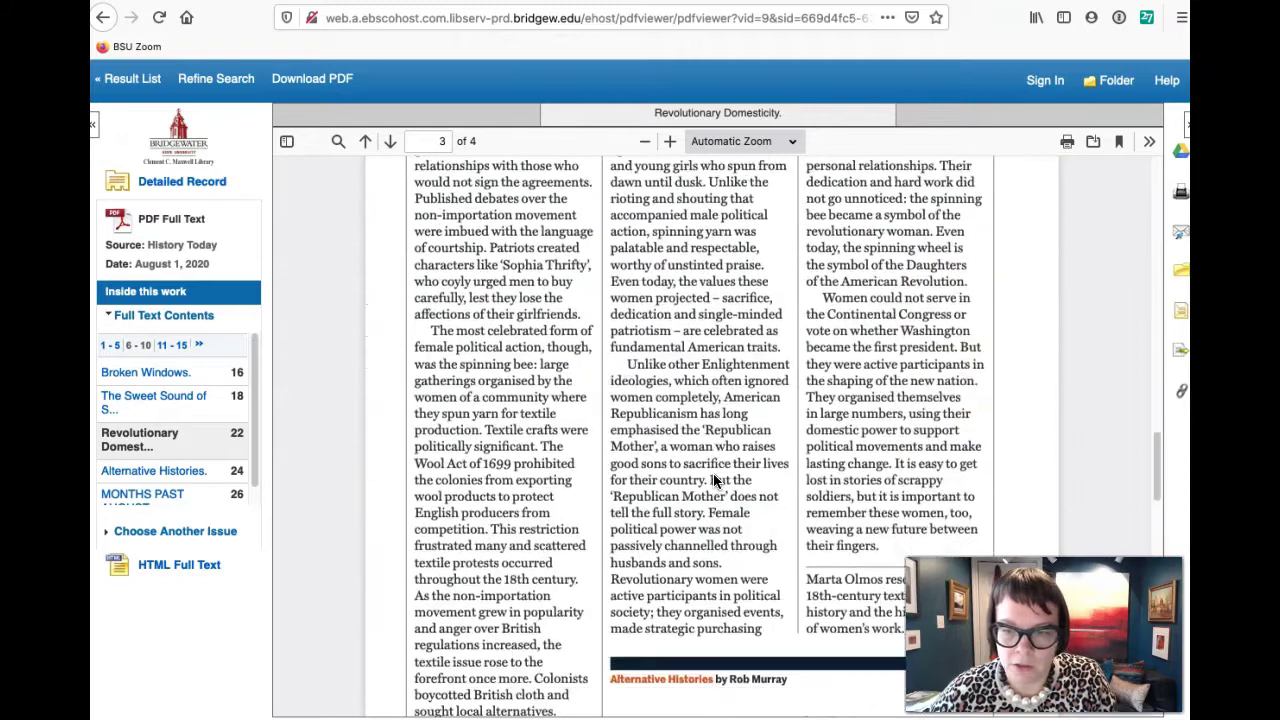
scroll(713, 481, "down", 5)
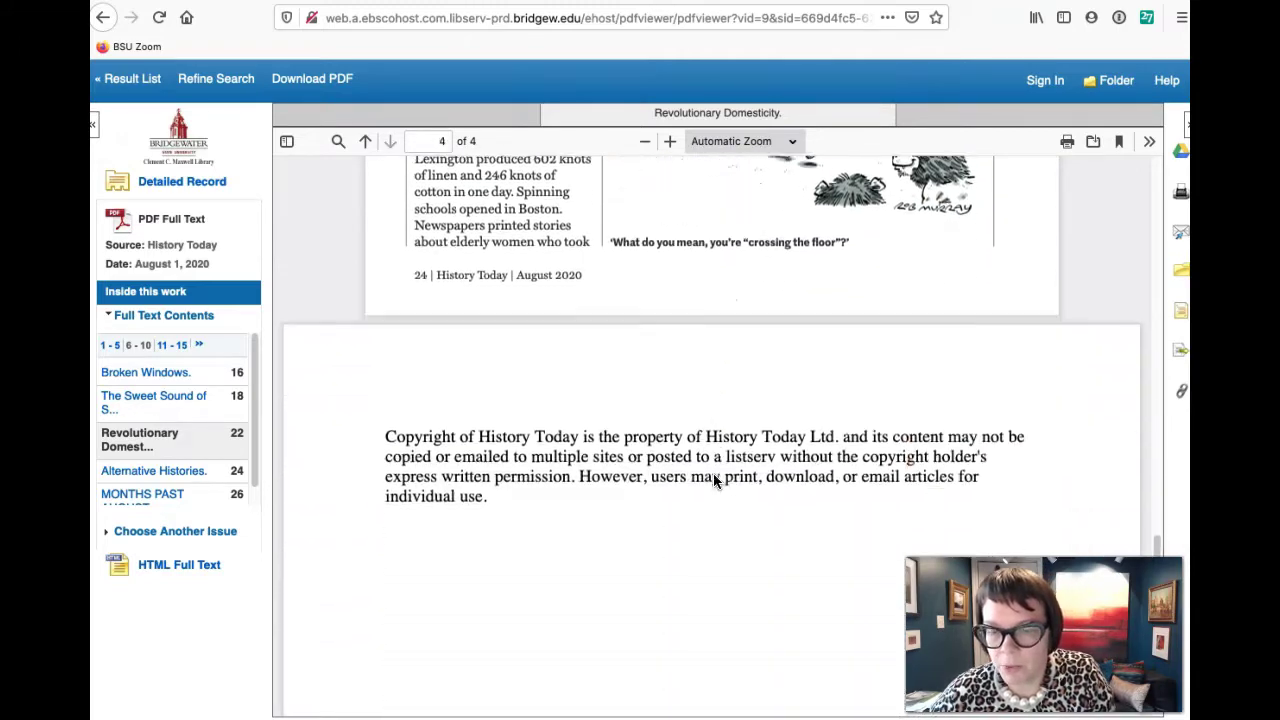
scroll(713, 482, "up", 8)
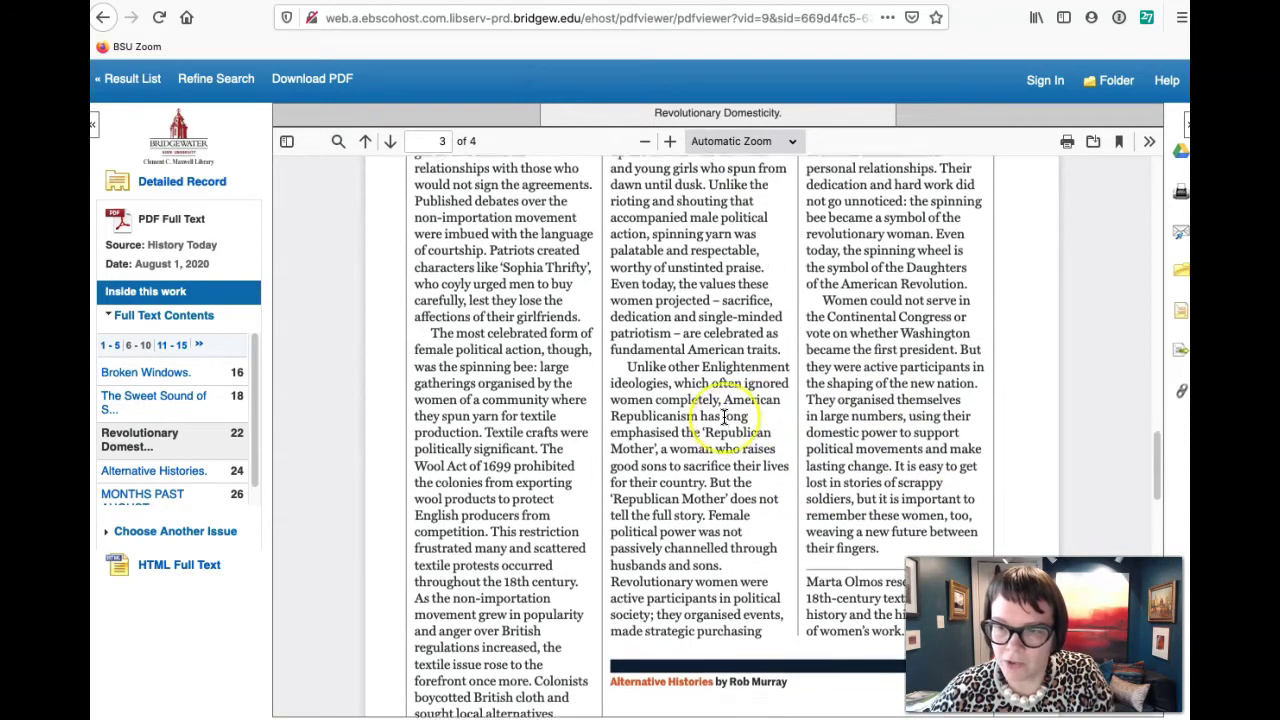
scroll(724, 416, "up", 4)
scroll(724, 416, "up", 10)
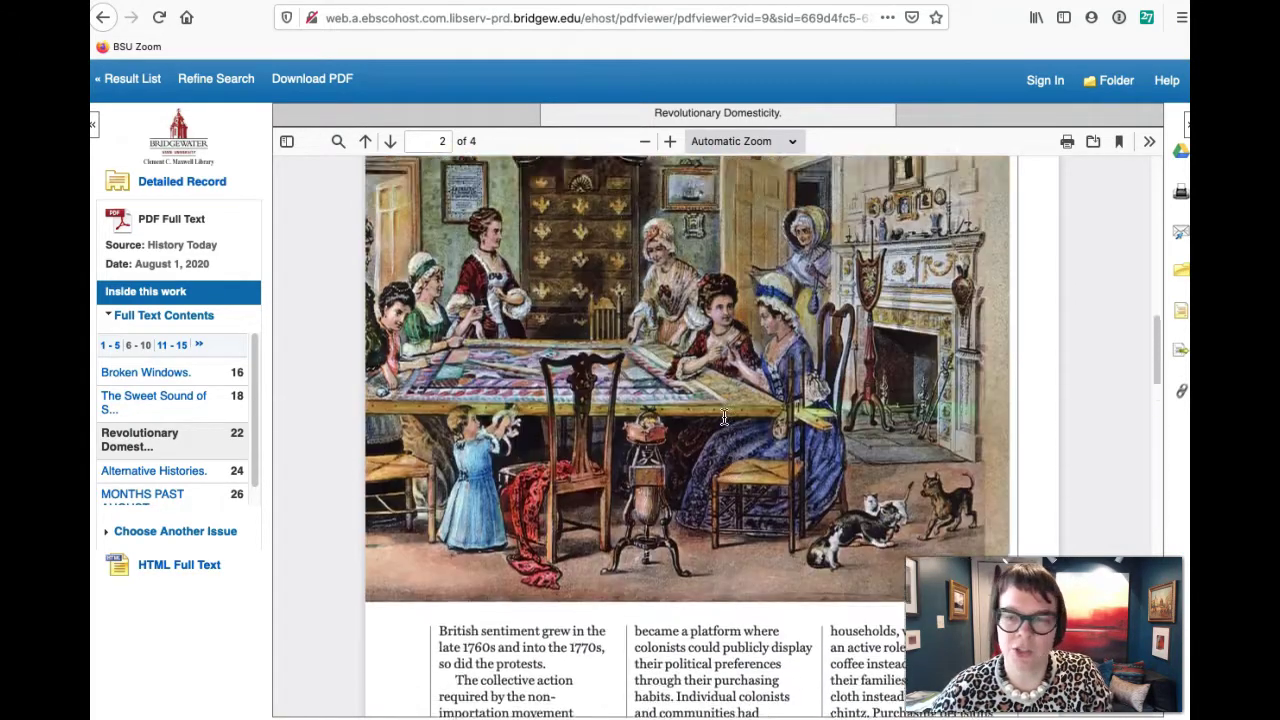
scroll(724, 416, "up", 10)
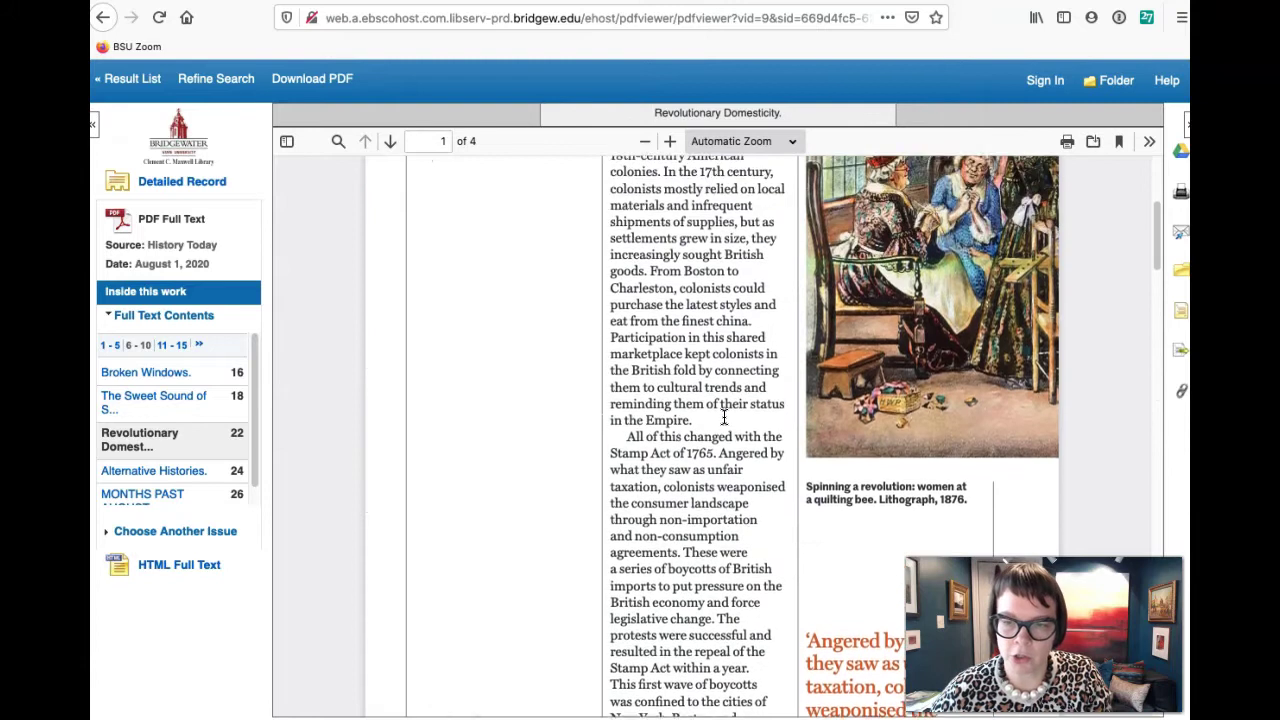
scroll(724, 416, "up", 6)
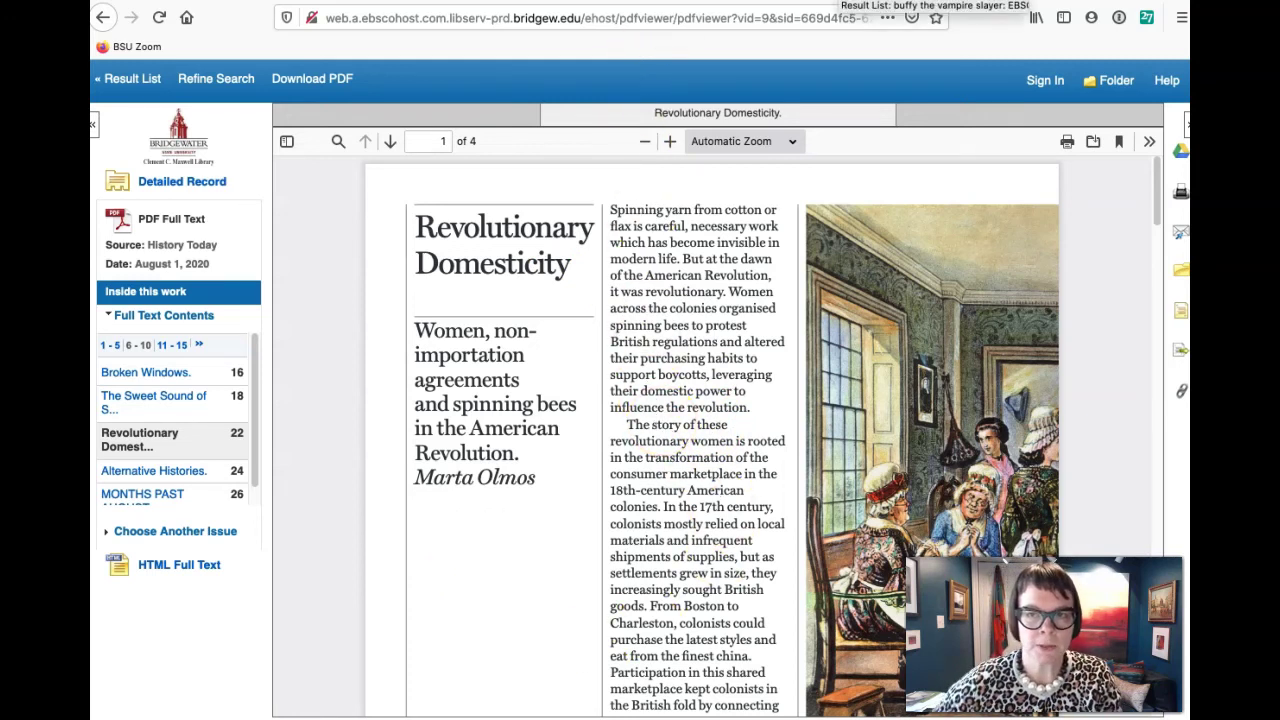
Switch to the "buffy the vampire slayer" results and open the PDF of result 28, the conference paper "I choose to feel threatened".
key("super+Left")
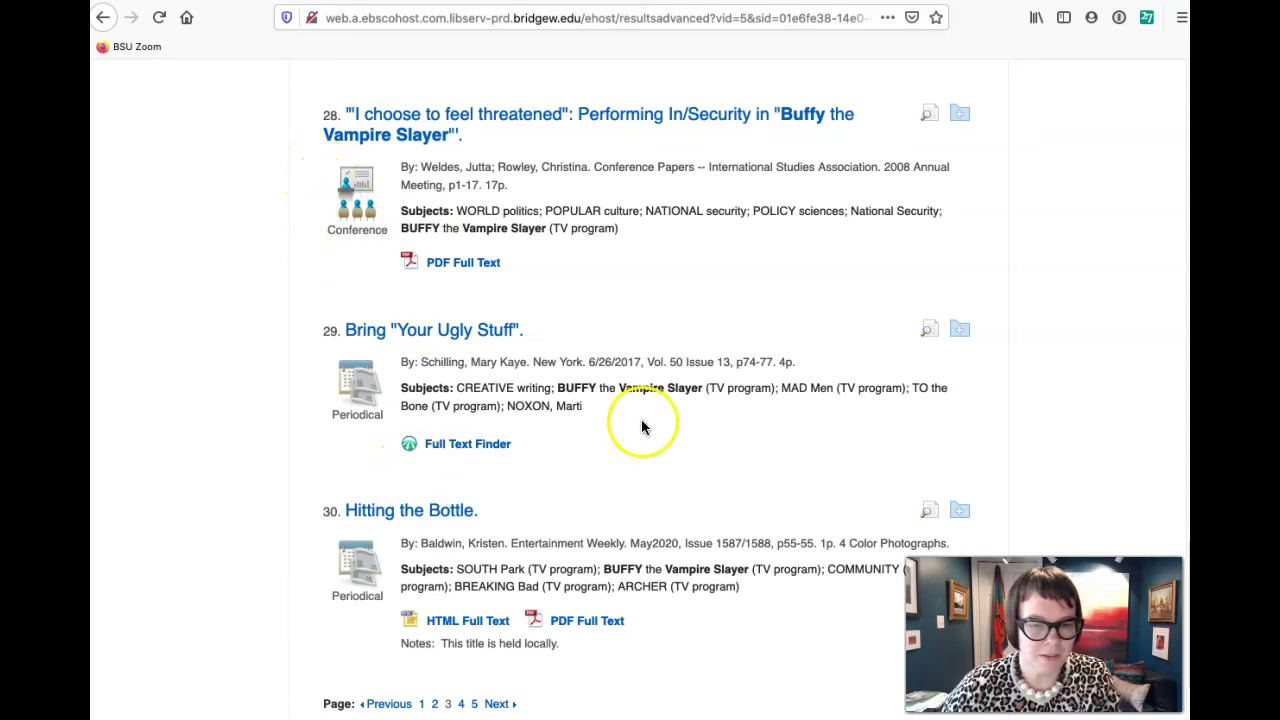
scroll(643, 427, "down", 3)
scroll(643, 427, "up", 10)
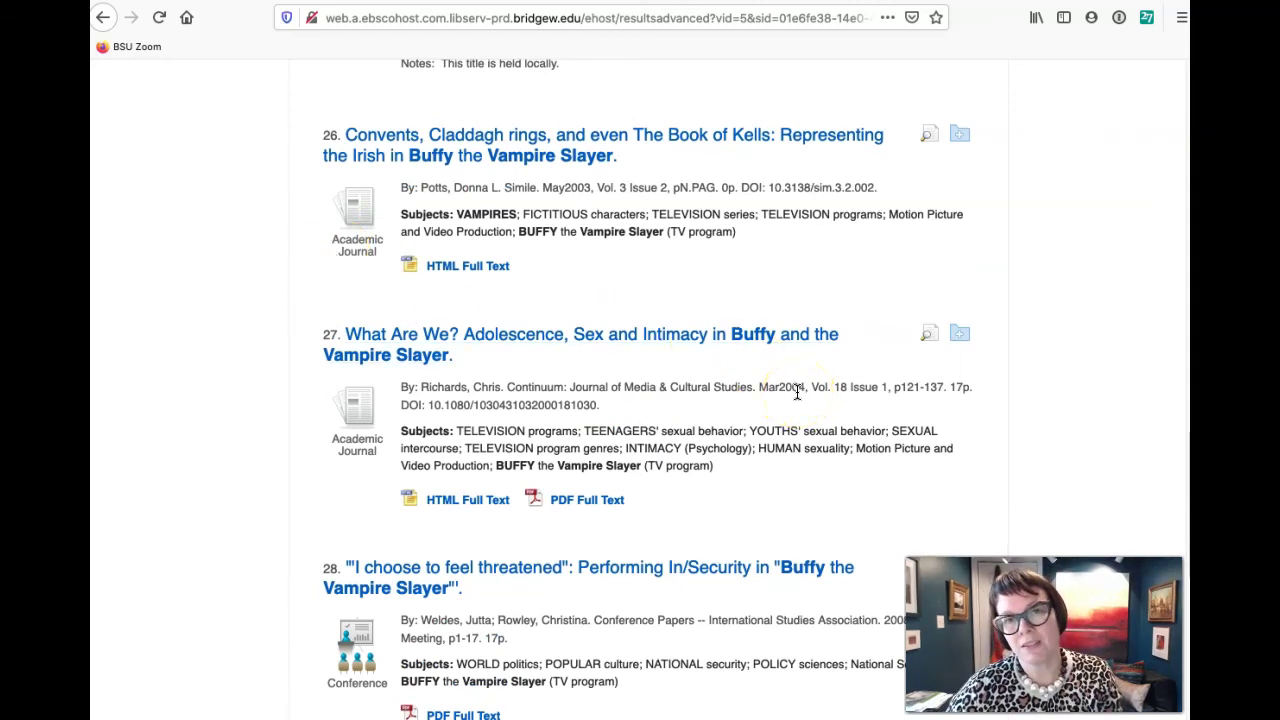
scroll(782, 388, "down", 4)
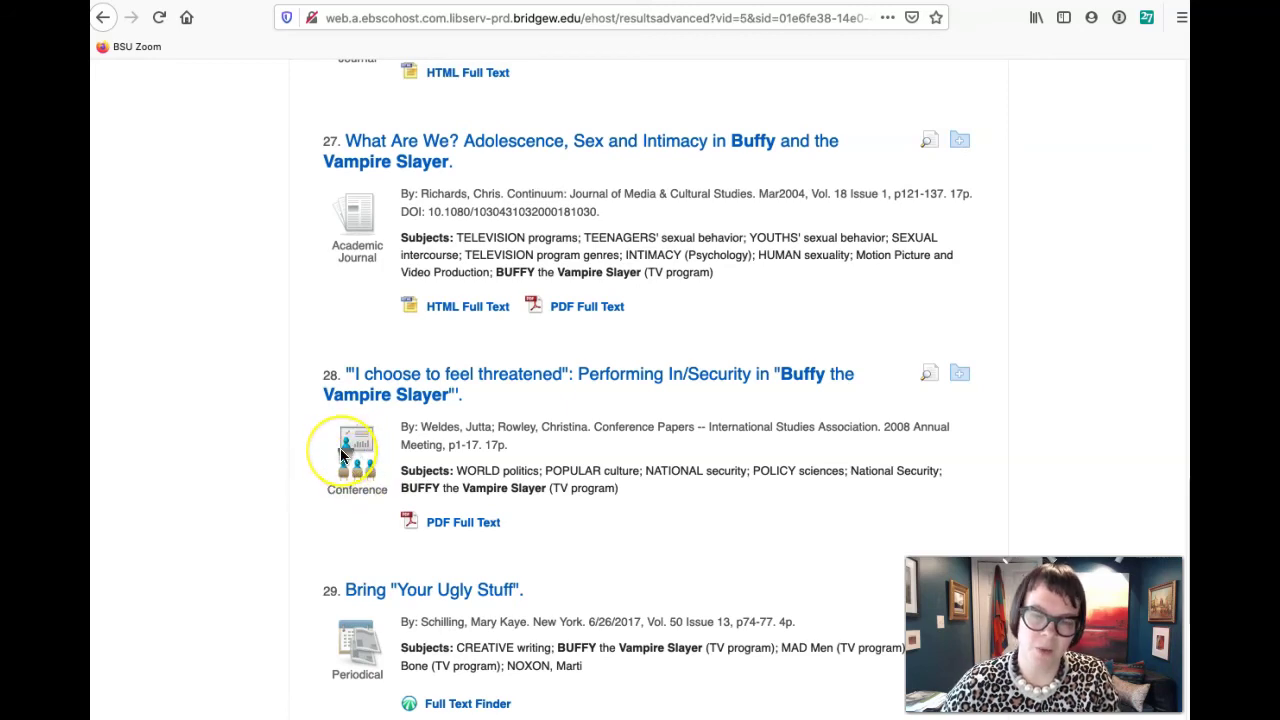
left_click(468, 526)
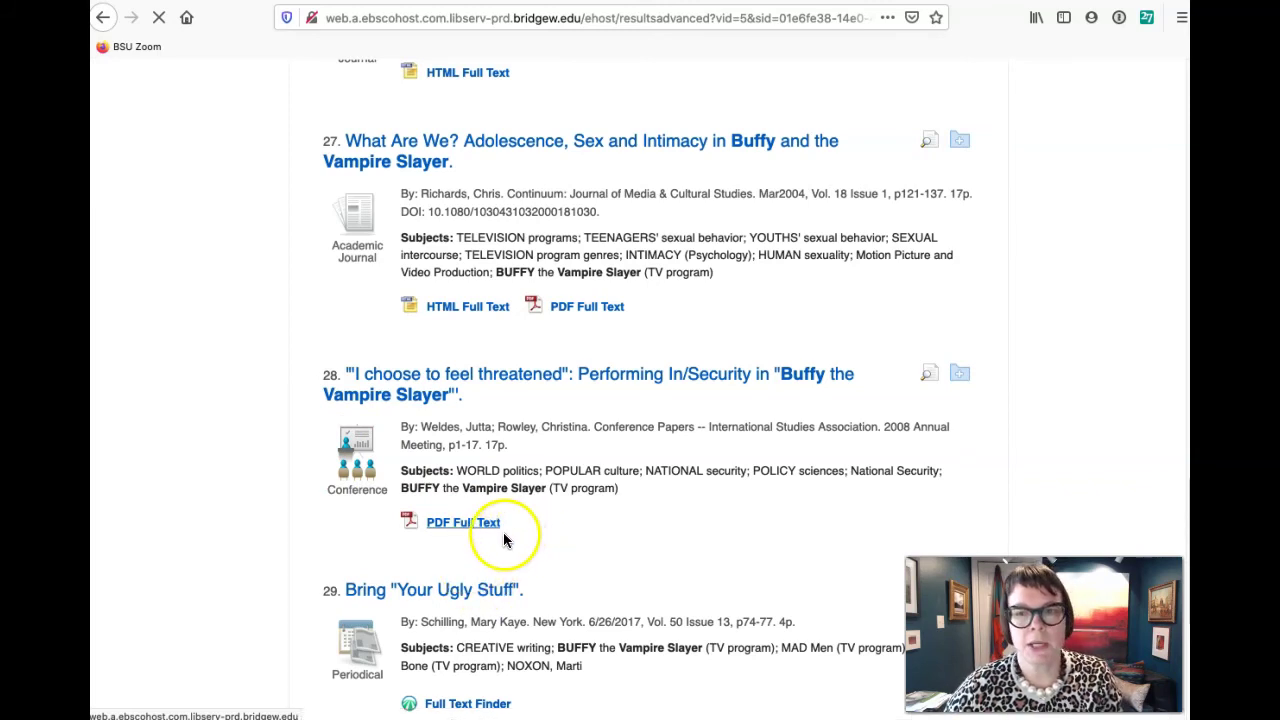
left_click(451, 535)
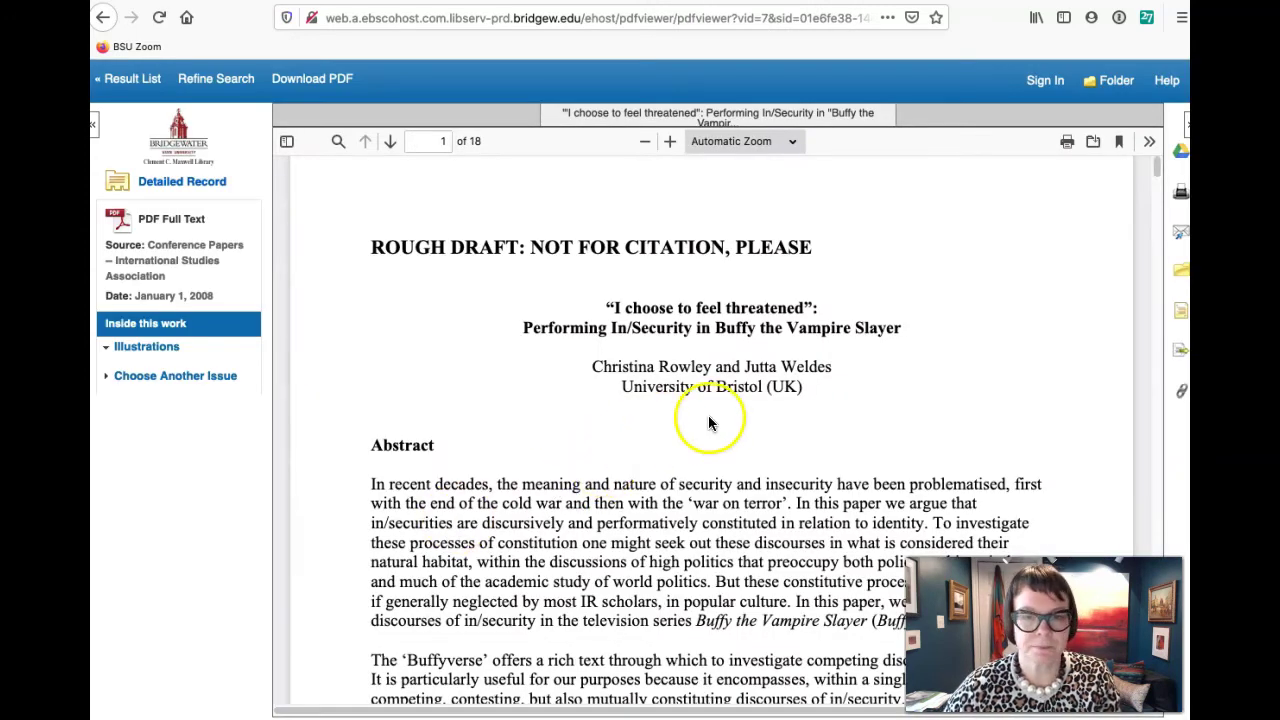
Skim the conference paper from its rough-draft heading and abstract through the "In/Security in Buffy" section on page 5.
scroll(408, 281, "down", 1)
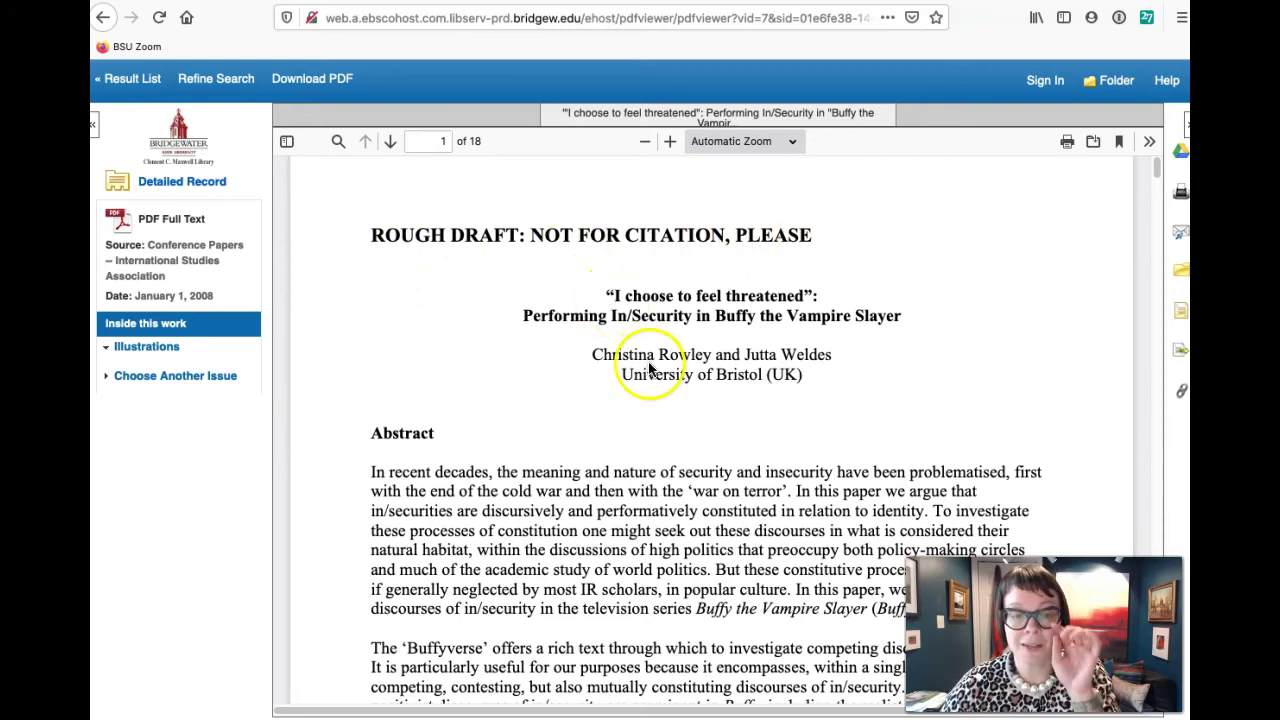
scroll(660, 395, "down", 5)
scroll(663, 405, "down", 10)
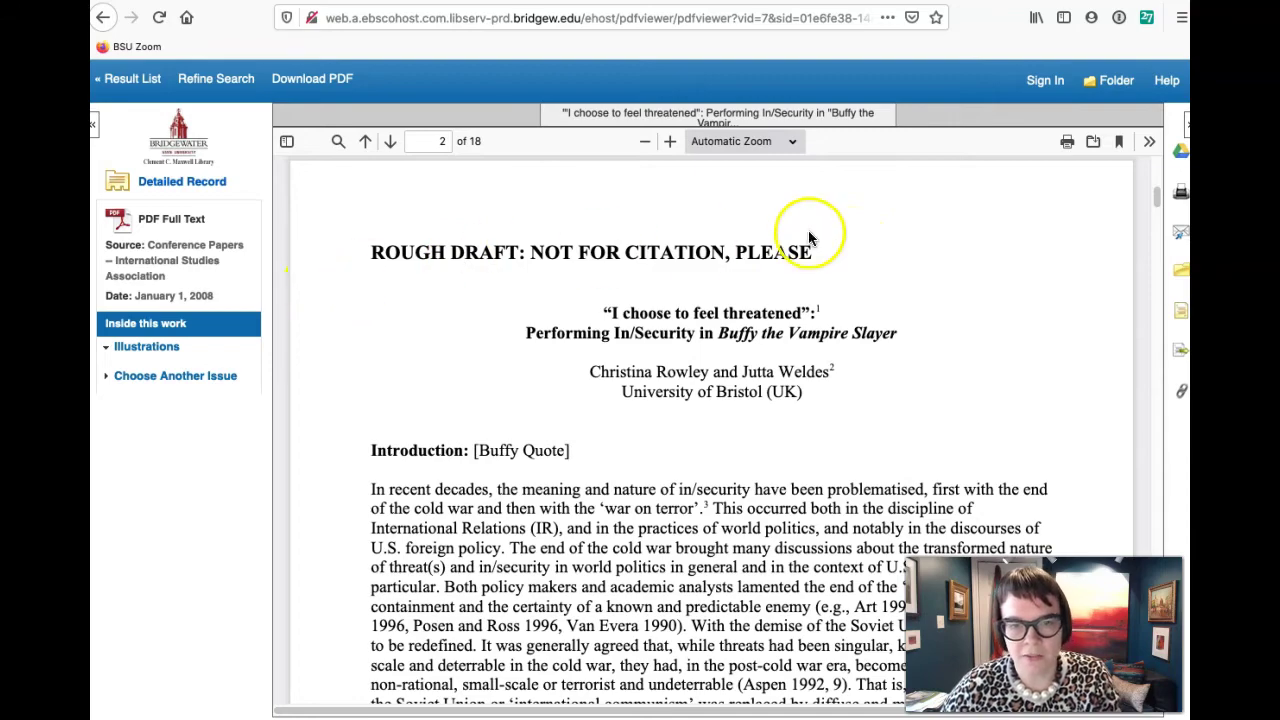
scroll(921, 354, "down", 15)
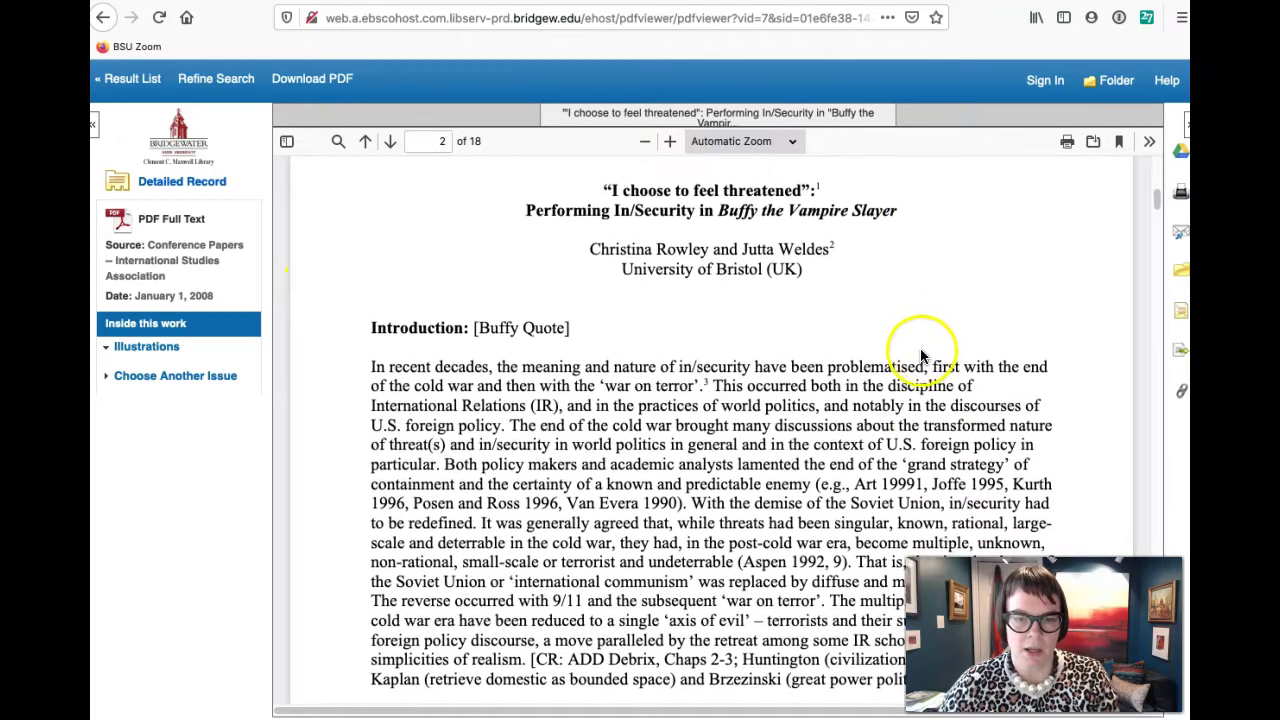
scroll(921, 354, "down", 15)
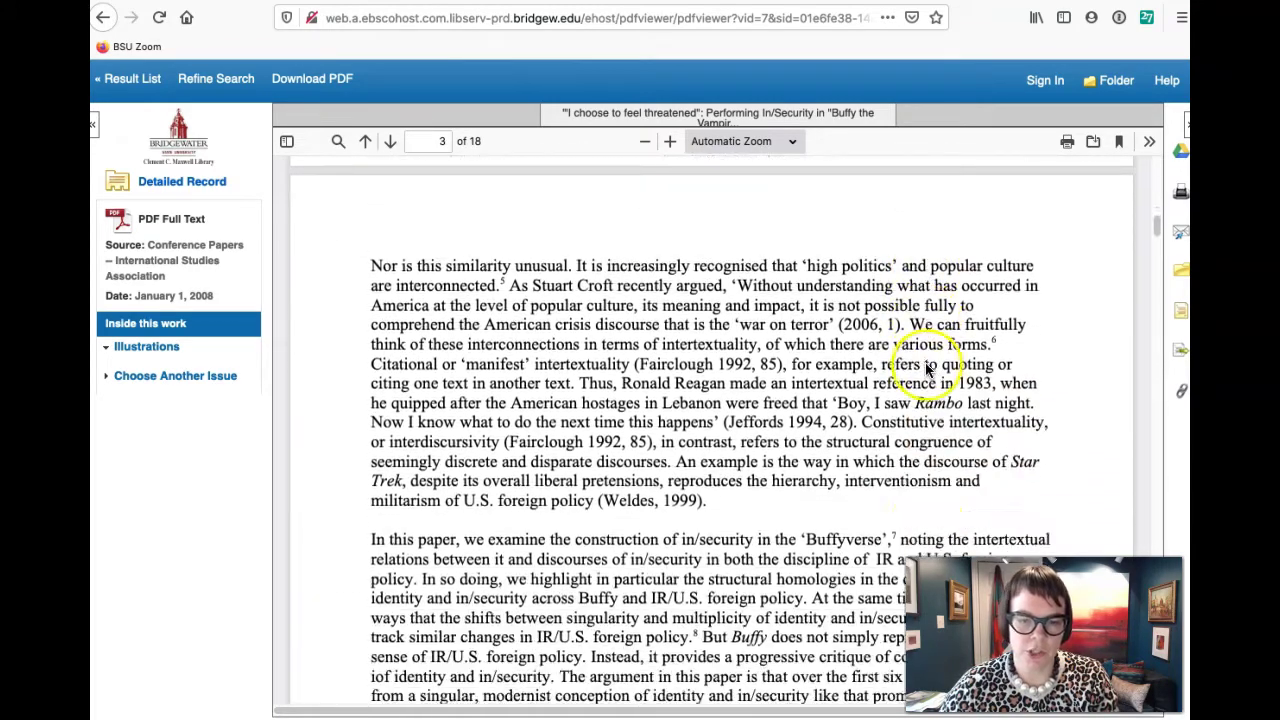
scroll(925, 375, "down", 15)
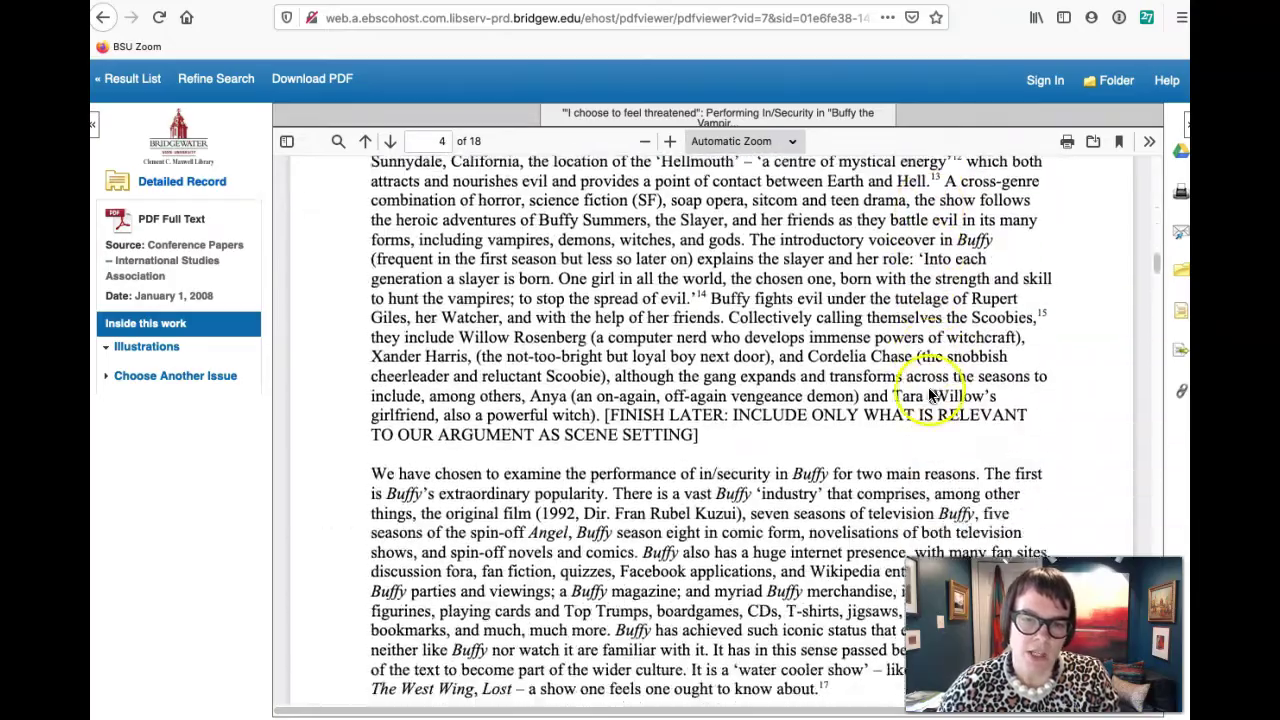
scroll(928, 395, "down", 15)
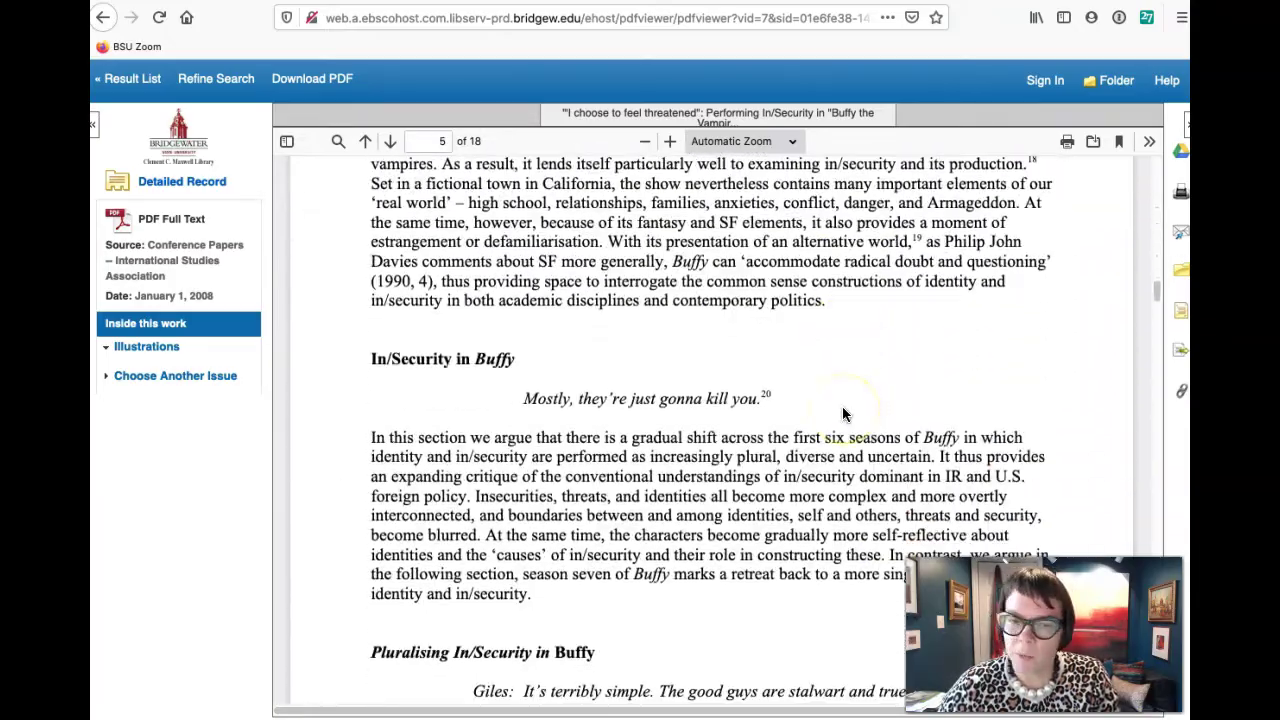
Skim the conference paper from the "In/Security in Buffy" section to the bibliography on page 15, checking for bracketed draft notes.
scroll(842, 410, "down", 15)
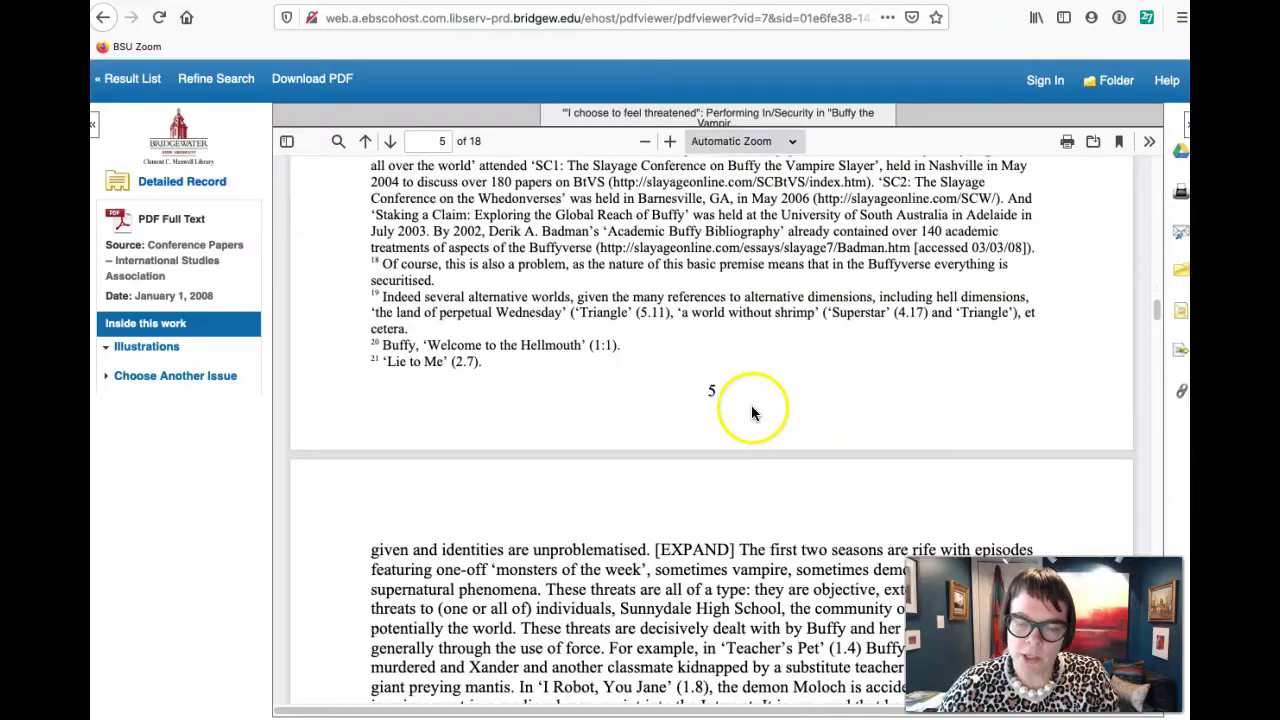
scroll(752, 413, "down", 15)
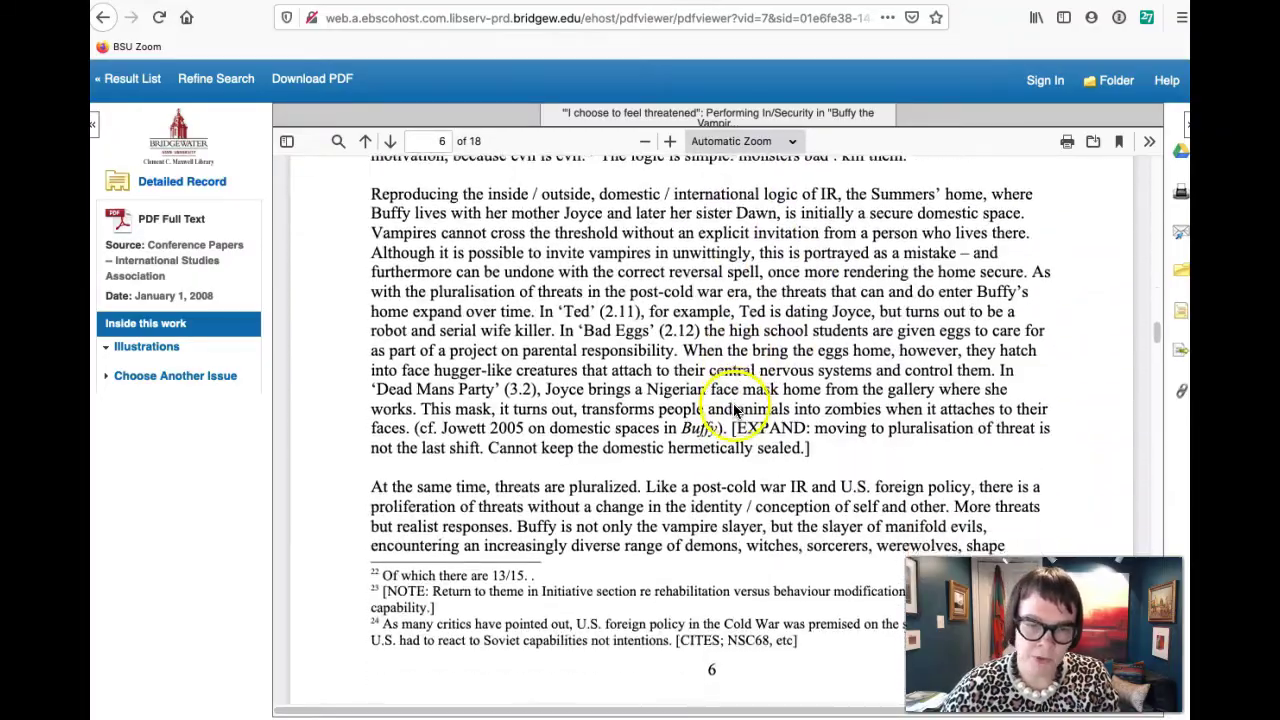
scroll(734, 410, "down", 15)
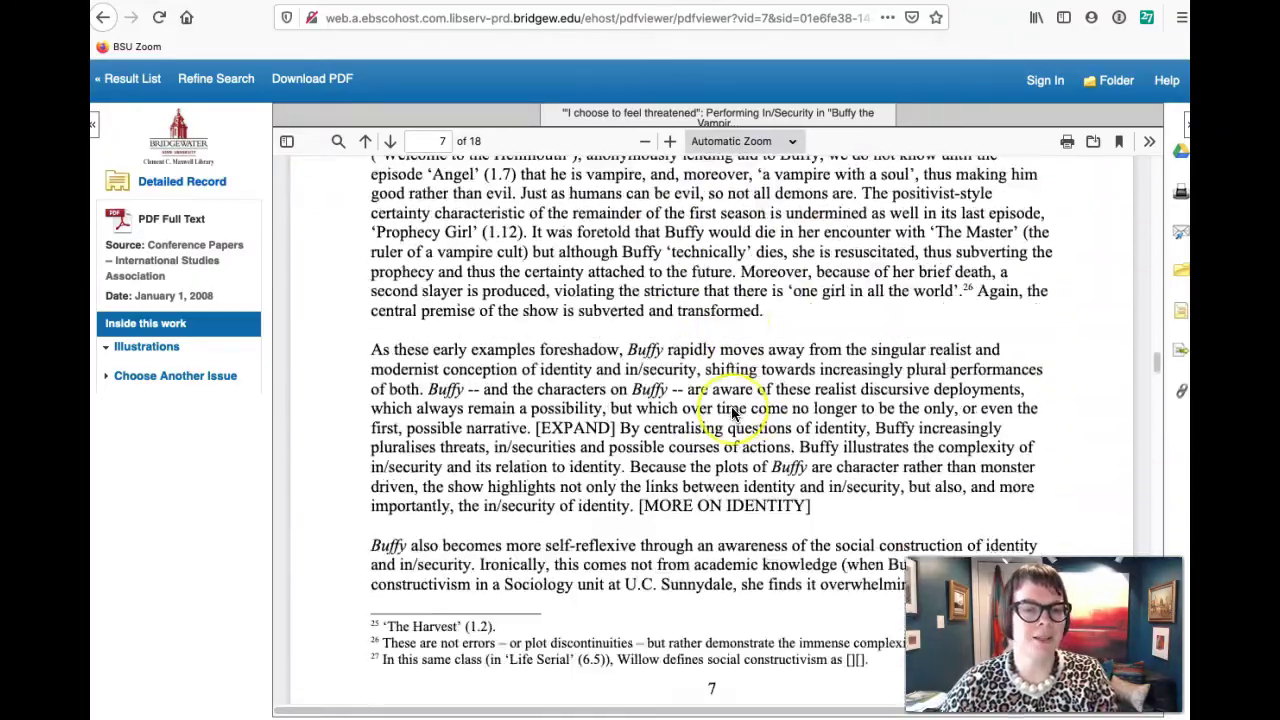
scroll(731, 414, "down", 20)
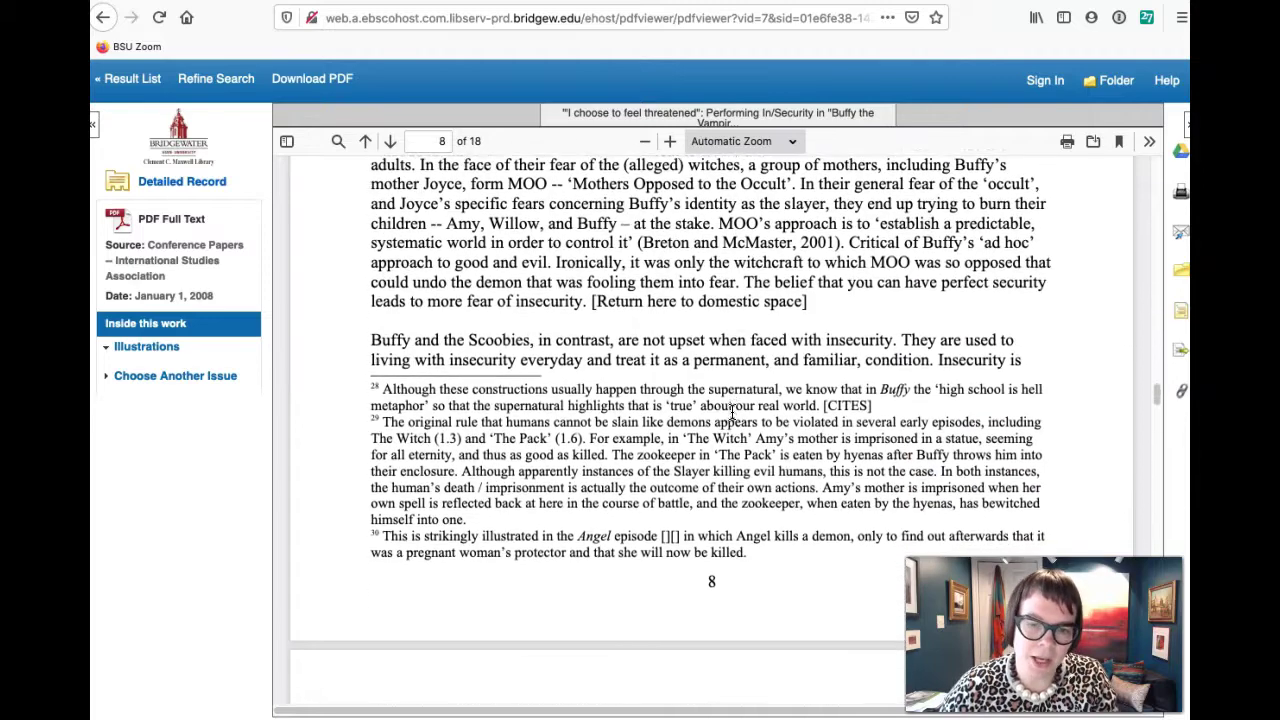
scroll(731, 410, "down", 5)
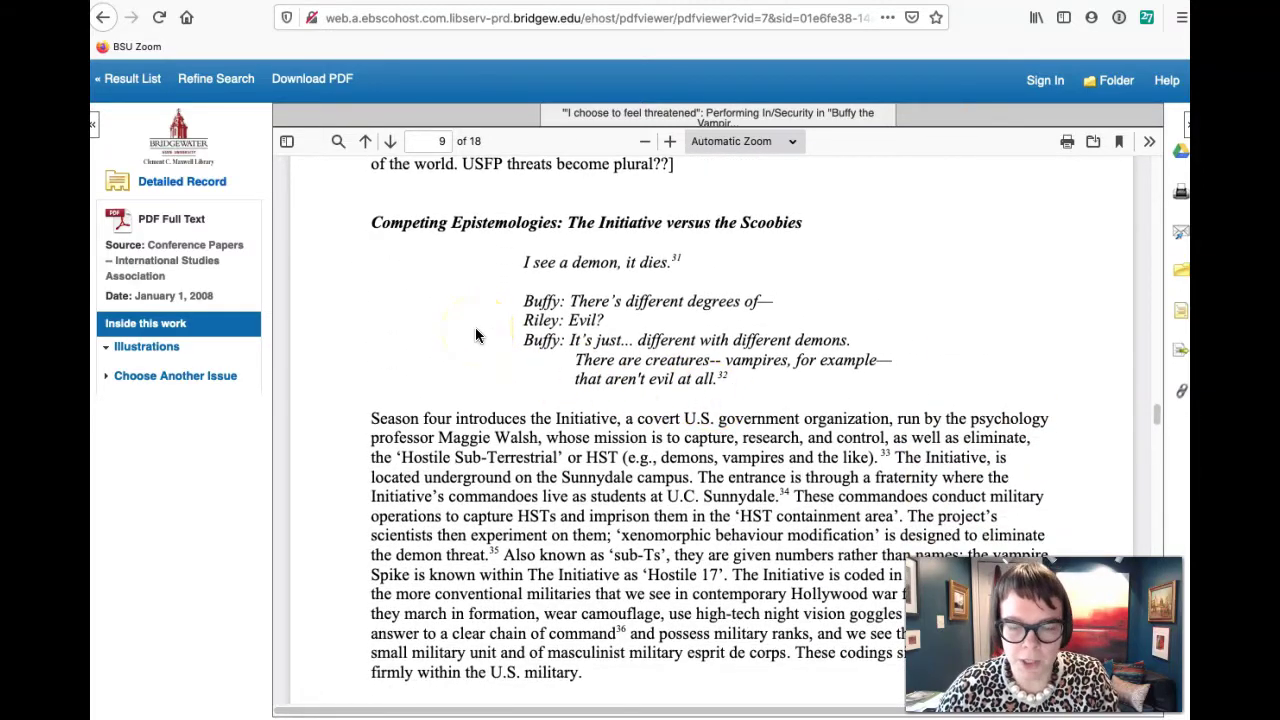
scroll(1135, 373, "down", 12)
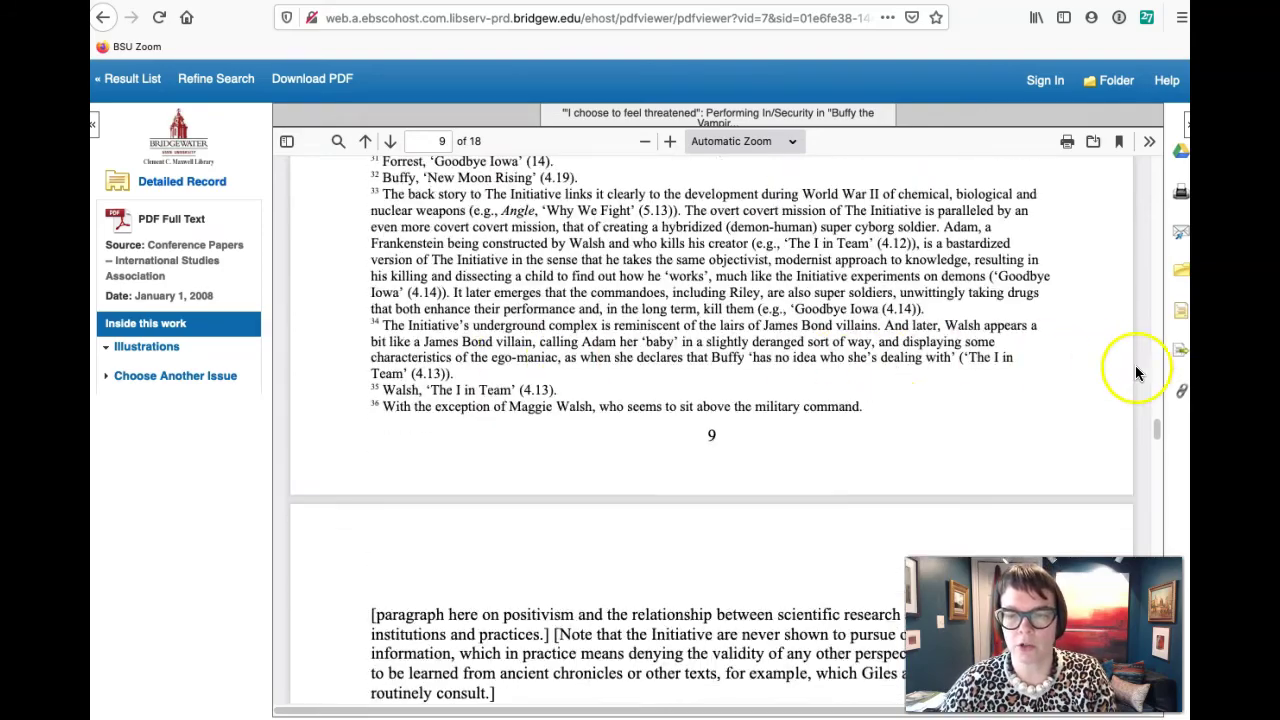
scroll(1161, 430, "down", 20)
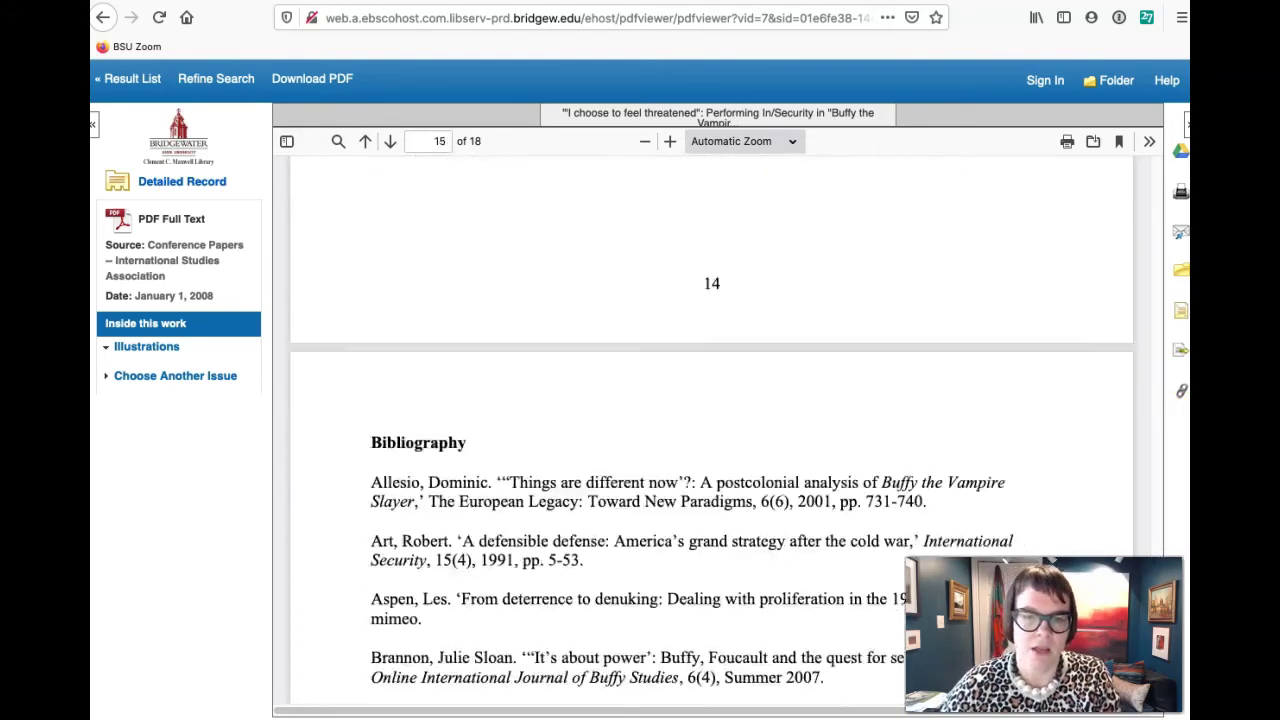
Examine the bibliography entries on page 15 of the conference paper, noting the kinds of journals and books cited.
scroll(712, 430, "down", 5)
scroll(808, 407, "up", 10)
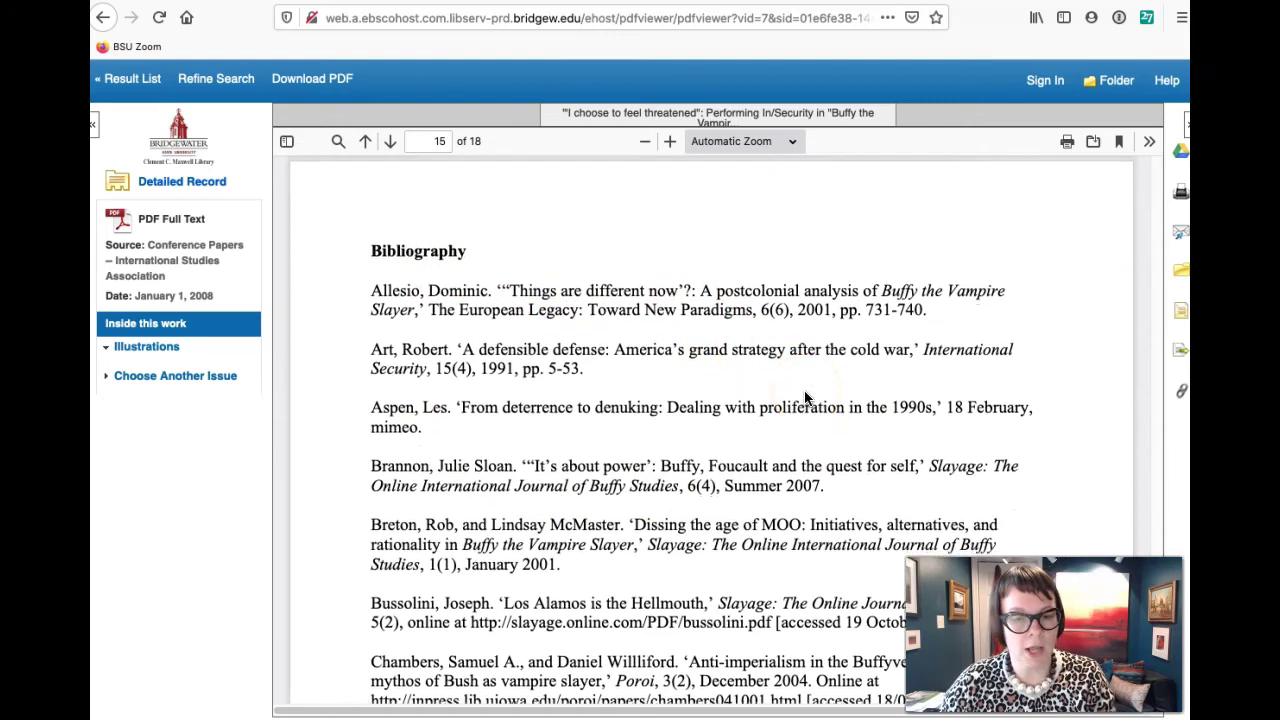
scroll(804, 395, "down", 3)
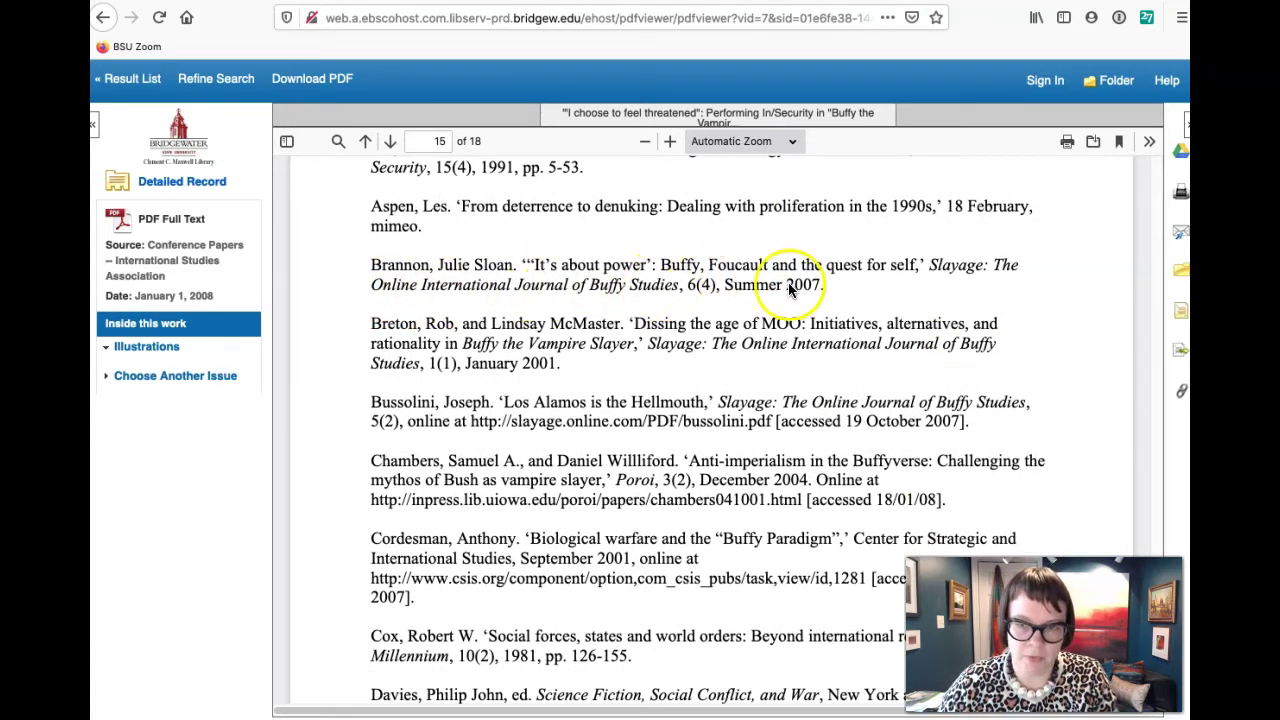
scroll(854, 300, "down", 1)
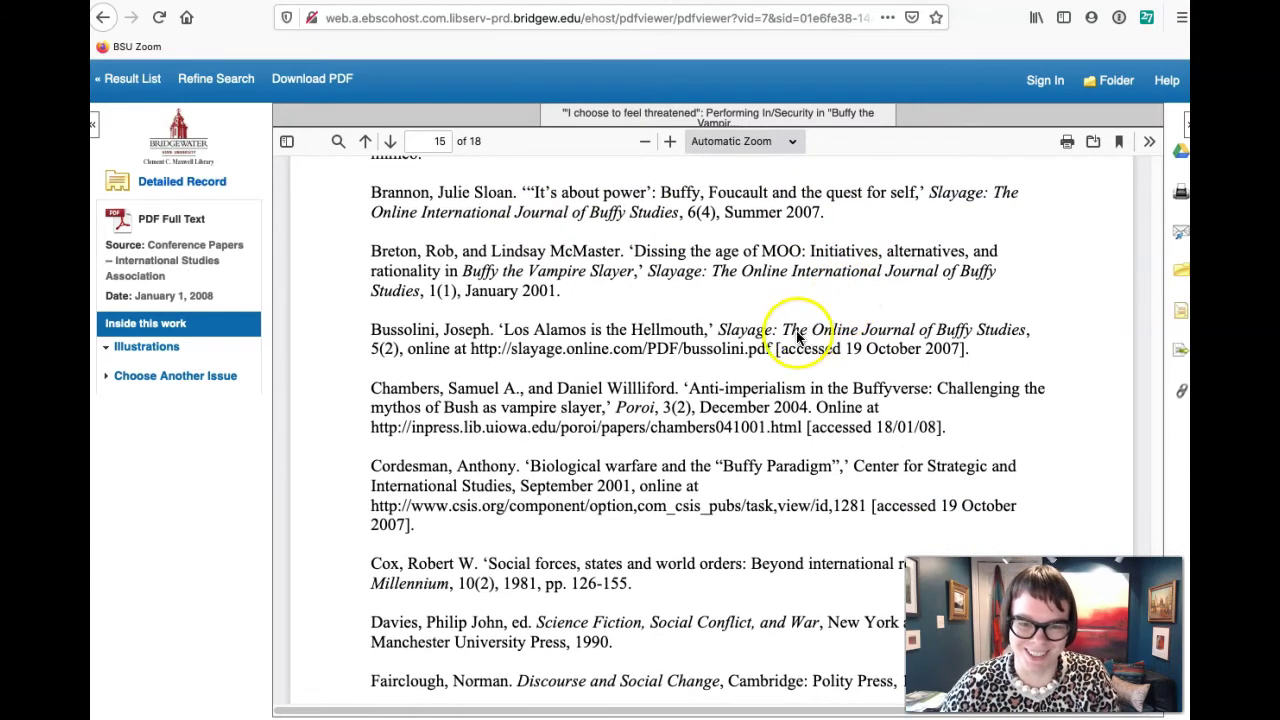
scroll(717, 364, "down", 1)
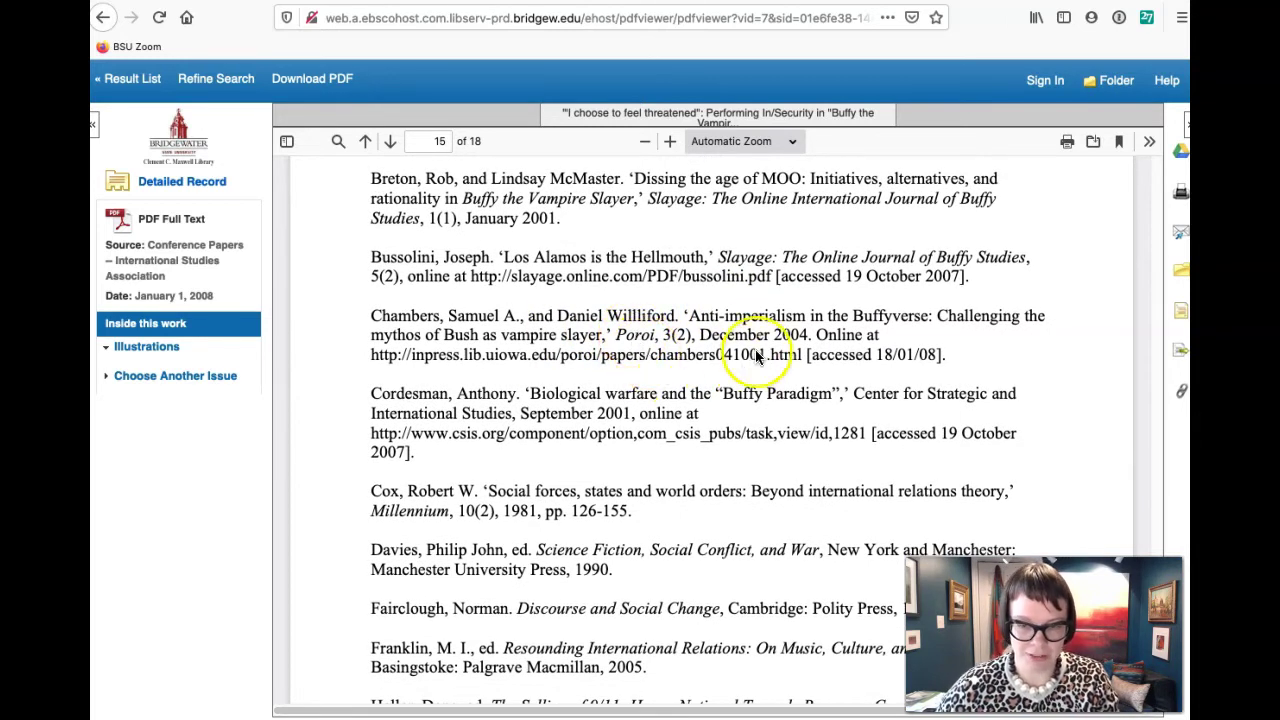
scroll(750, 330, "down", 3)
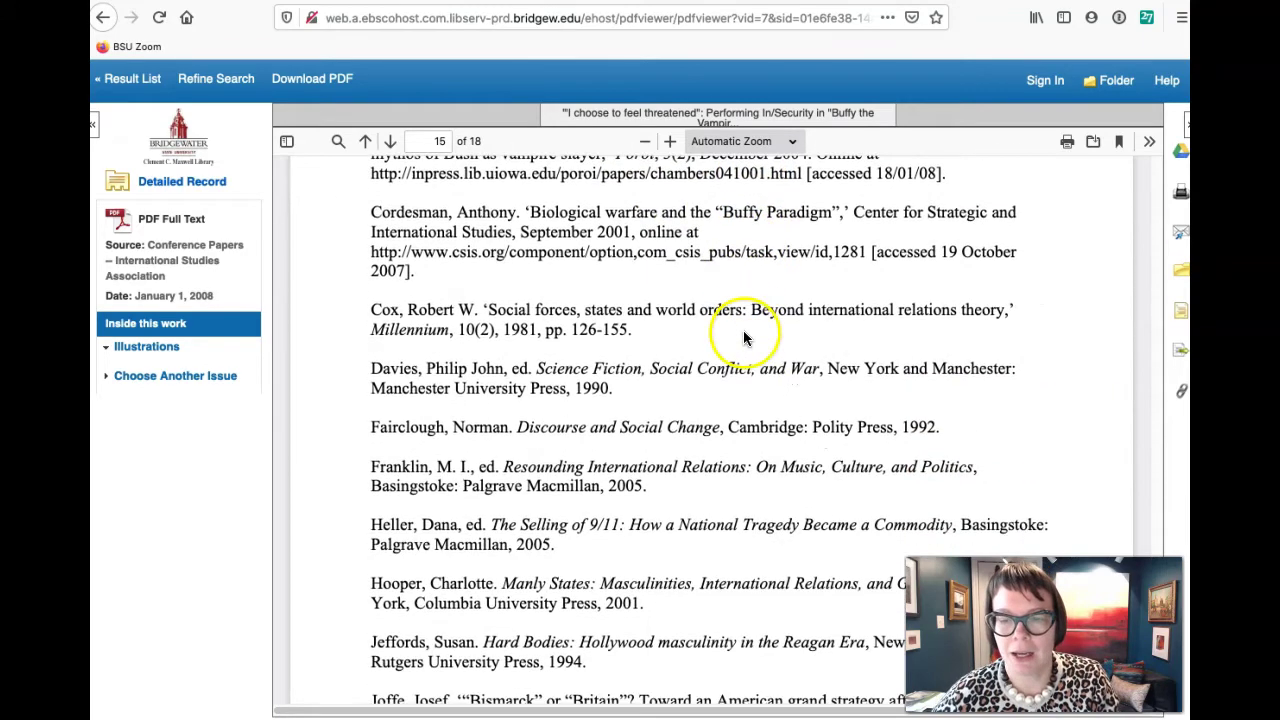
scroll(786, 460, "down", 6)
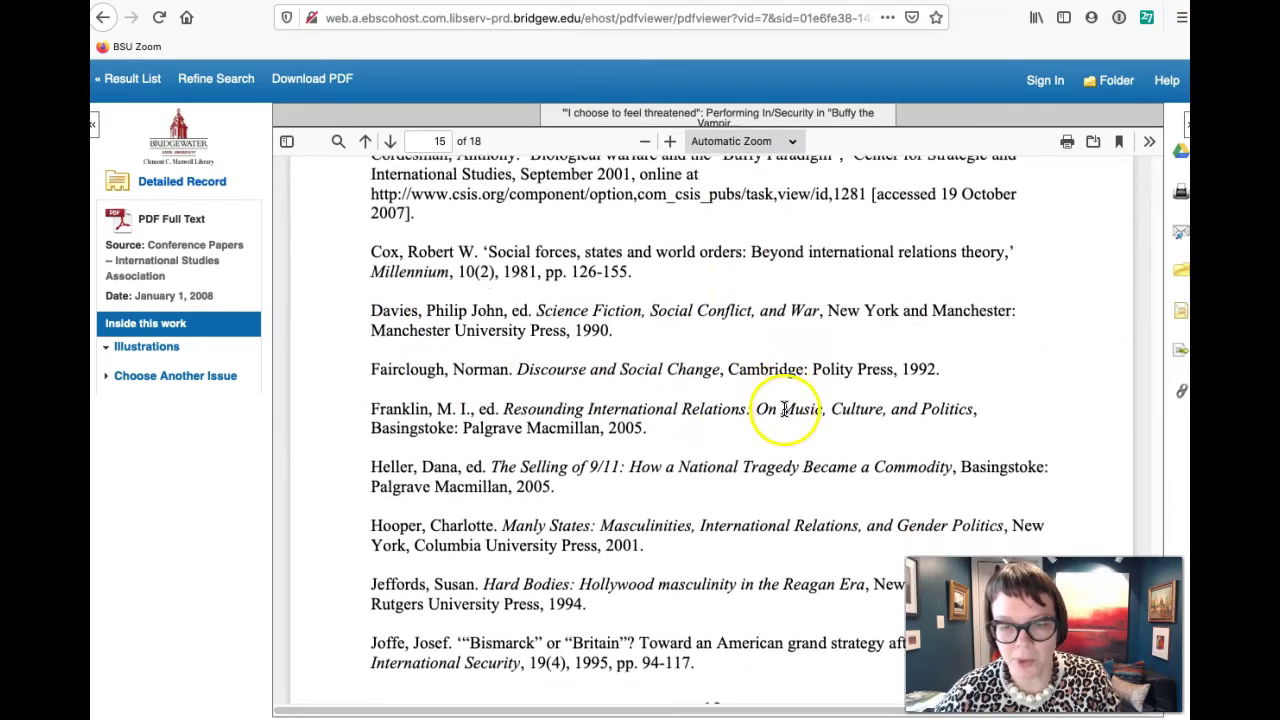
scroll(779, 405, "down", 4)
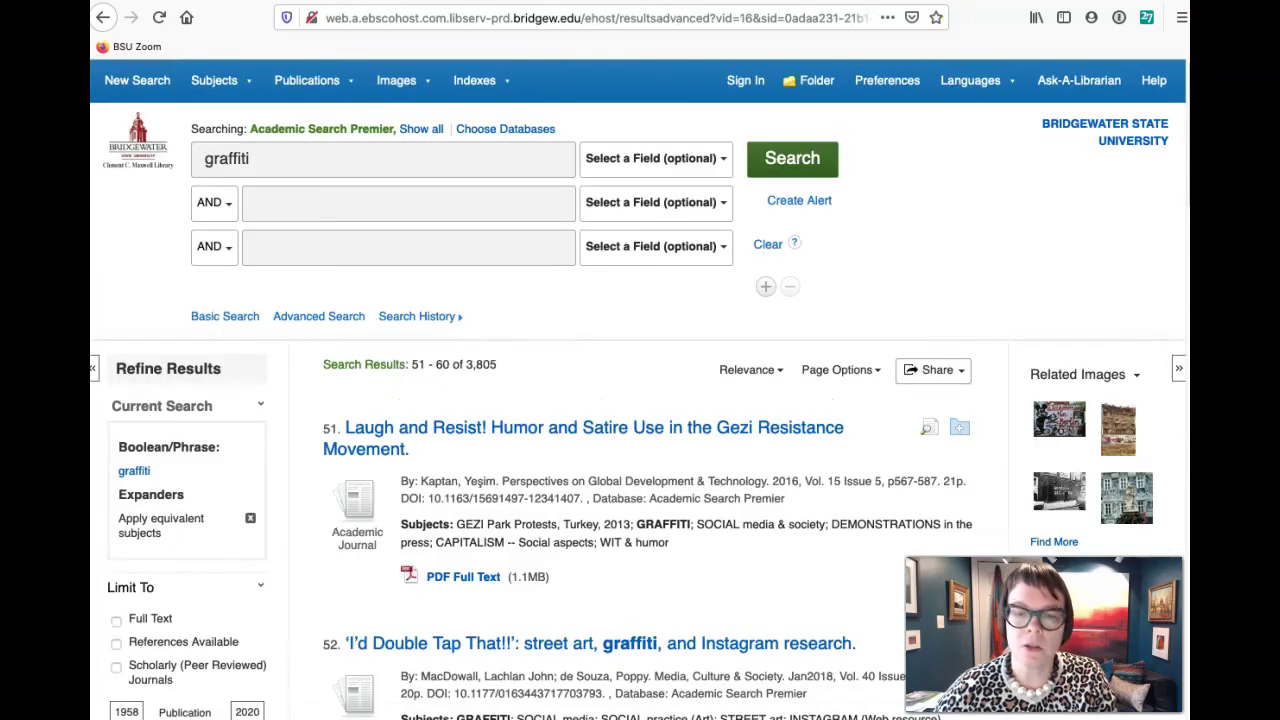
Switch to the "graffiti" search results and browse the list from result 51 to result 57, comparing their full-text and interlibrary loan options.
scroll(609, 423, "down", 5)
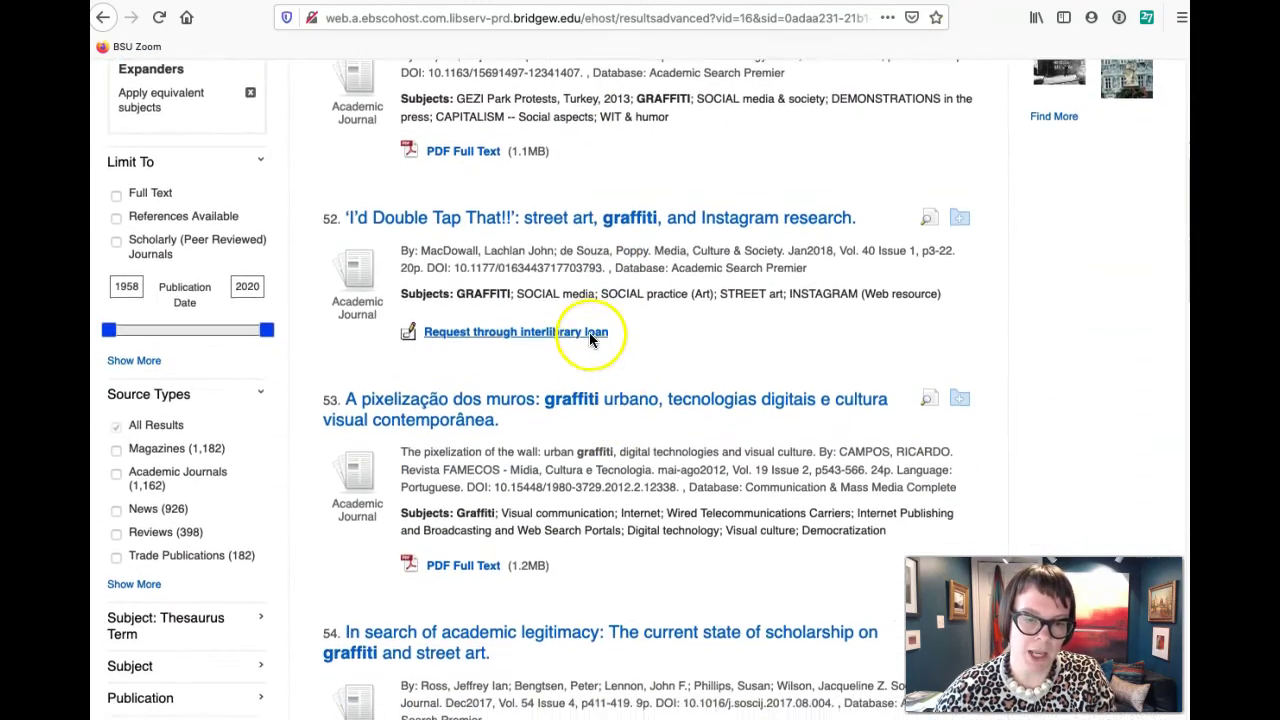
scroll(590, 340, "down", 10)
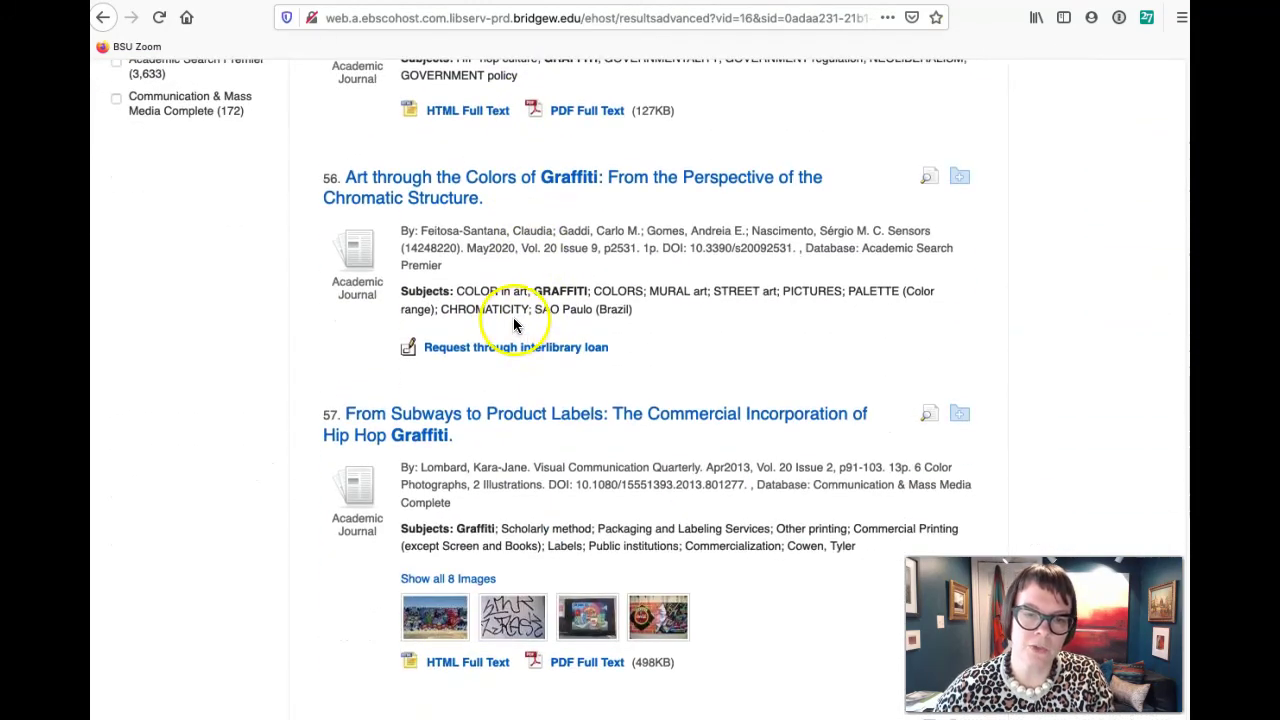